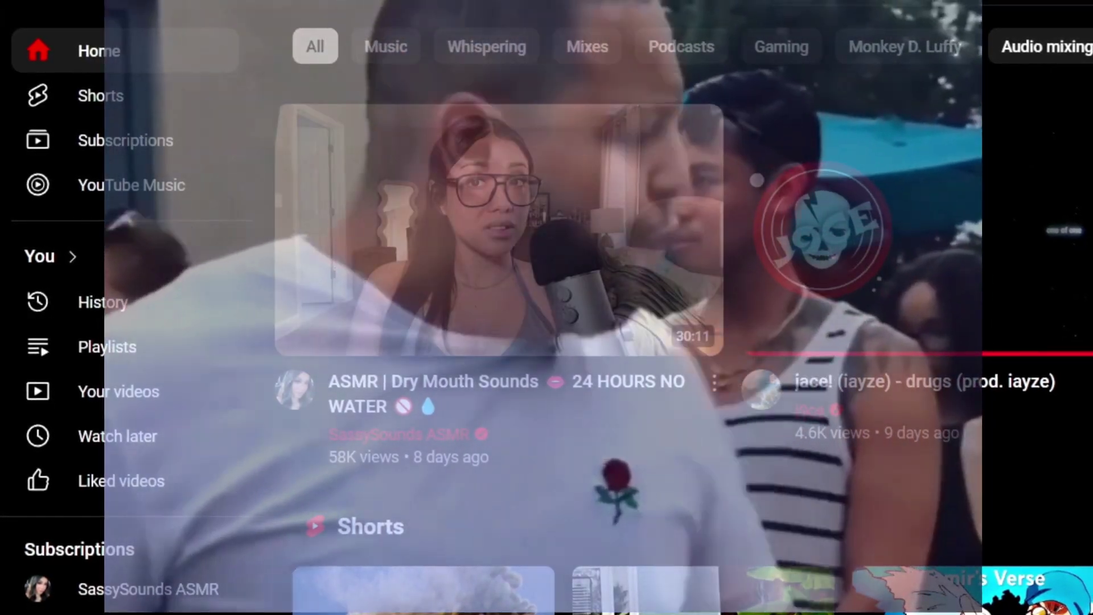
Step: Search YouTube for "osamason type beat"
left_click(386, 95)
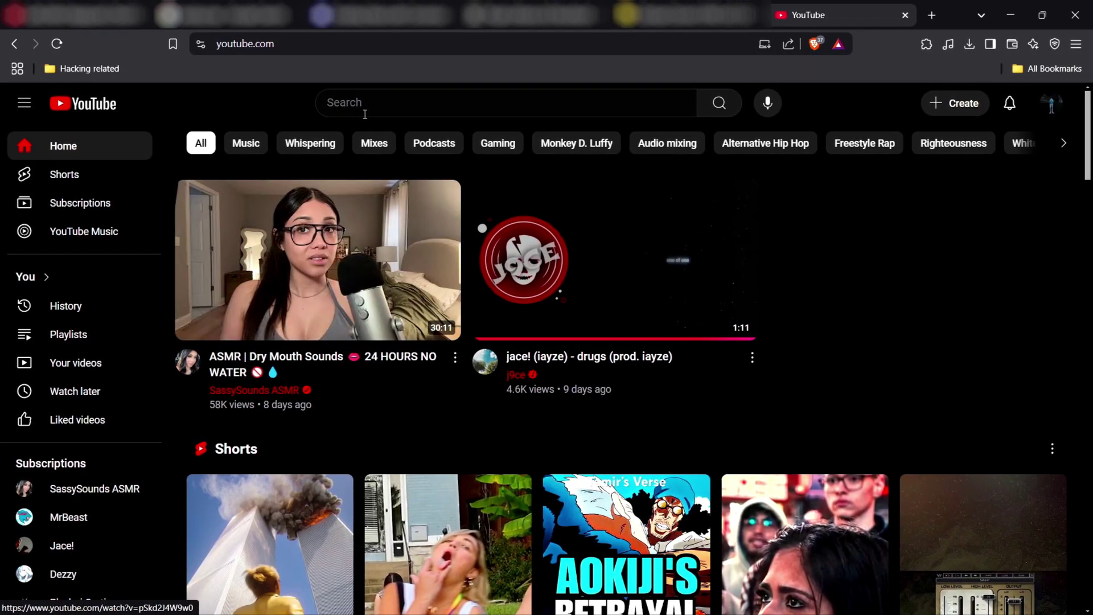
left_click(373, 103)
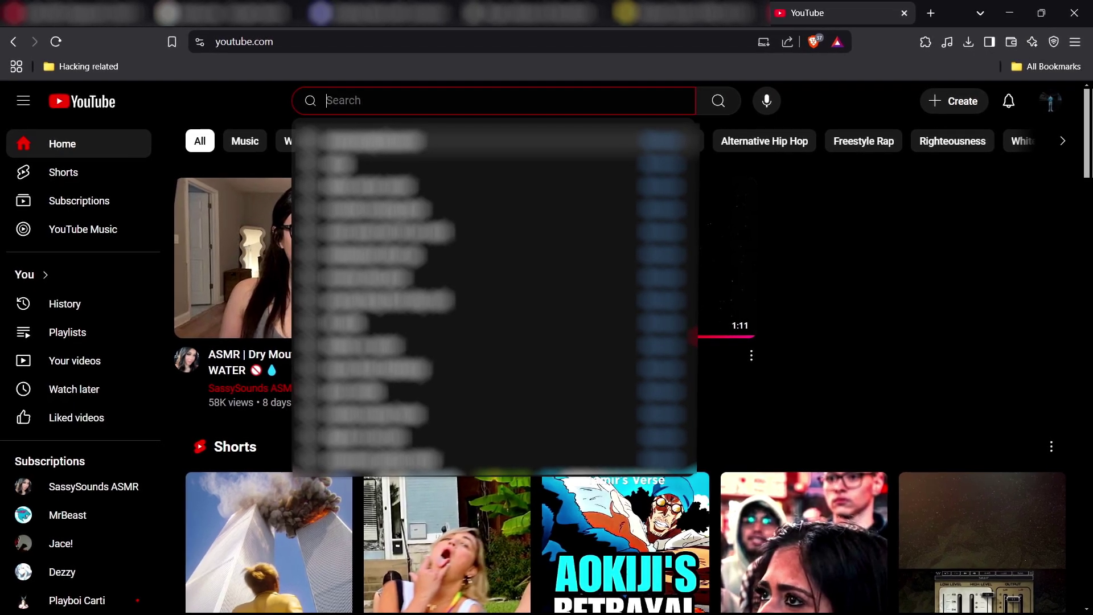
type("osamason")
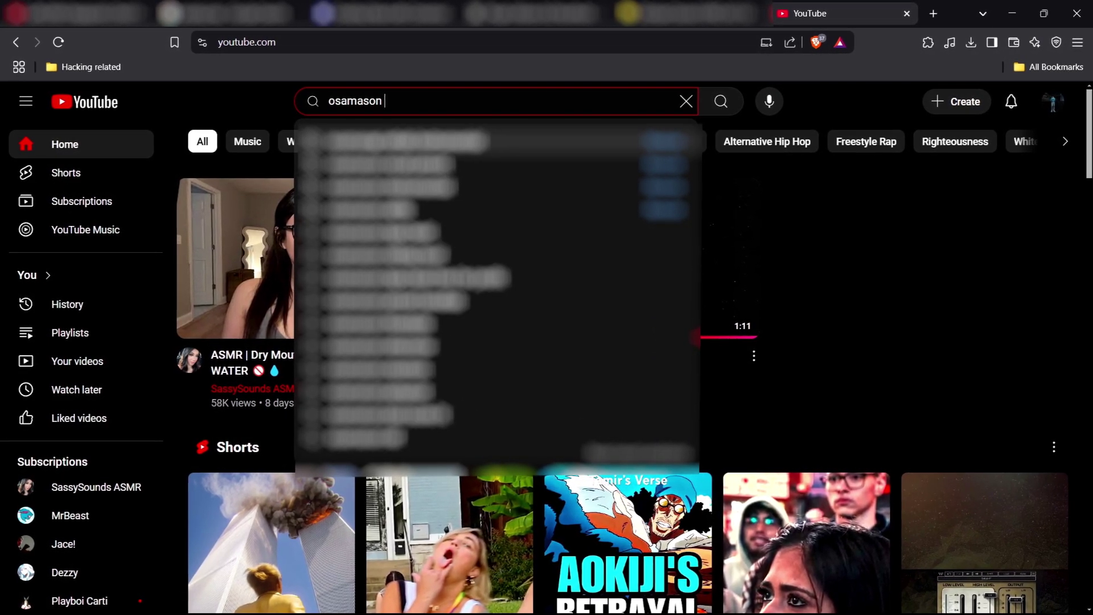
type(" type beat")
key("Return")
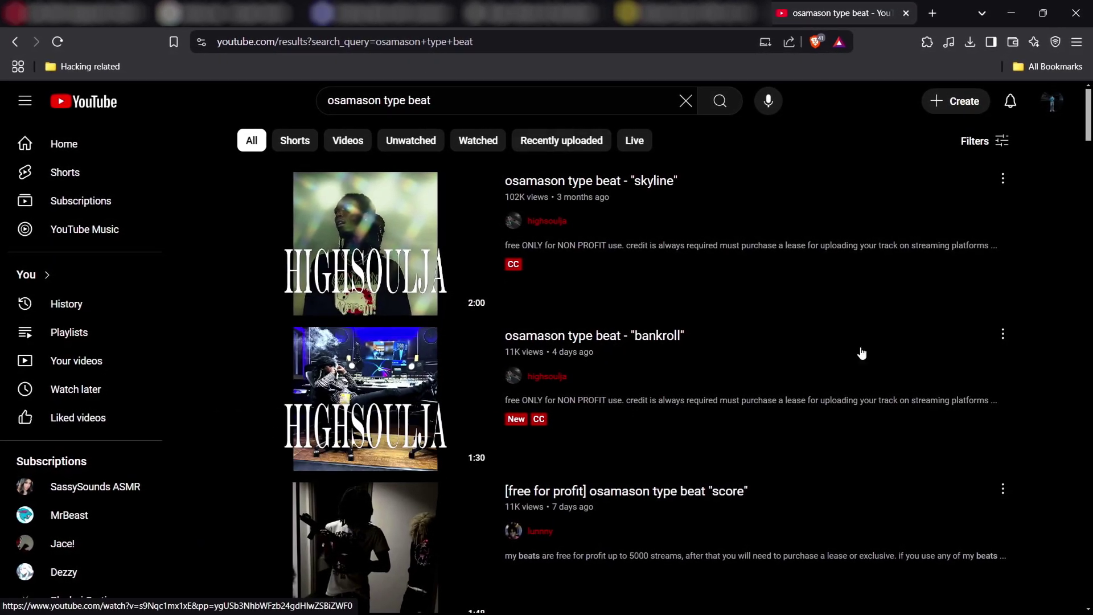
mouse_move(469, 261)
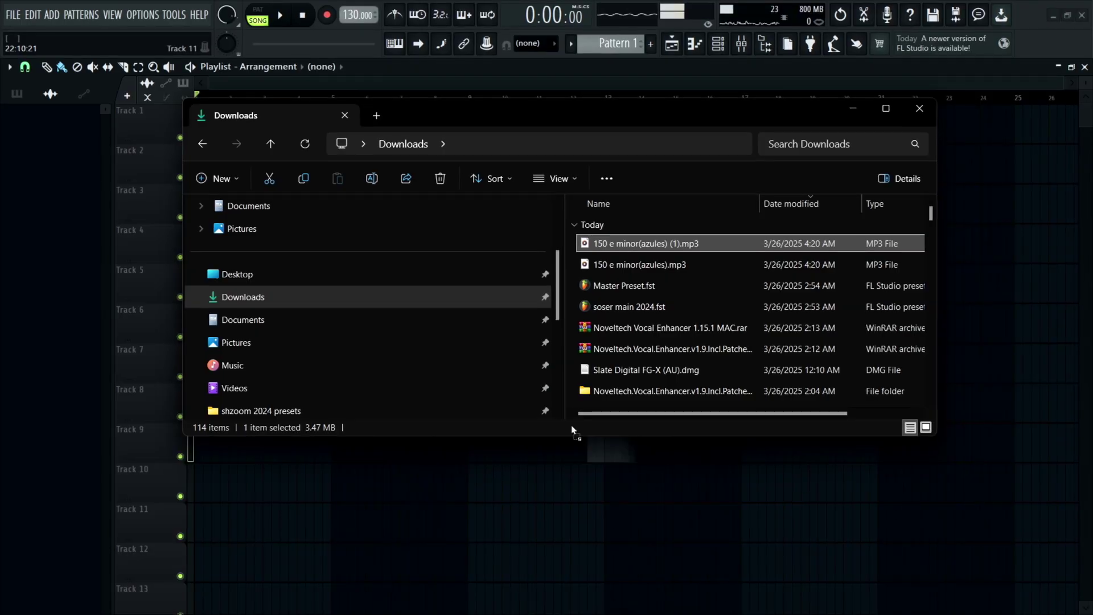
Step: In FL Studio, place 150 e minor(azules) (1).mp3 from Downloads at the start of playlist Track 1 and set the tempo to 150 BPM
left_click_drag(572, 425, 622, 482)
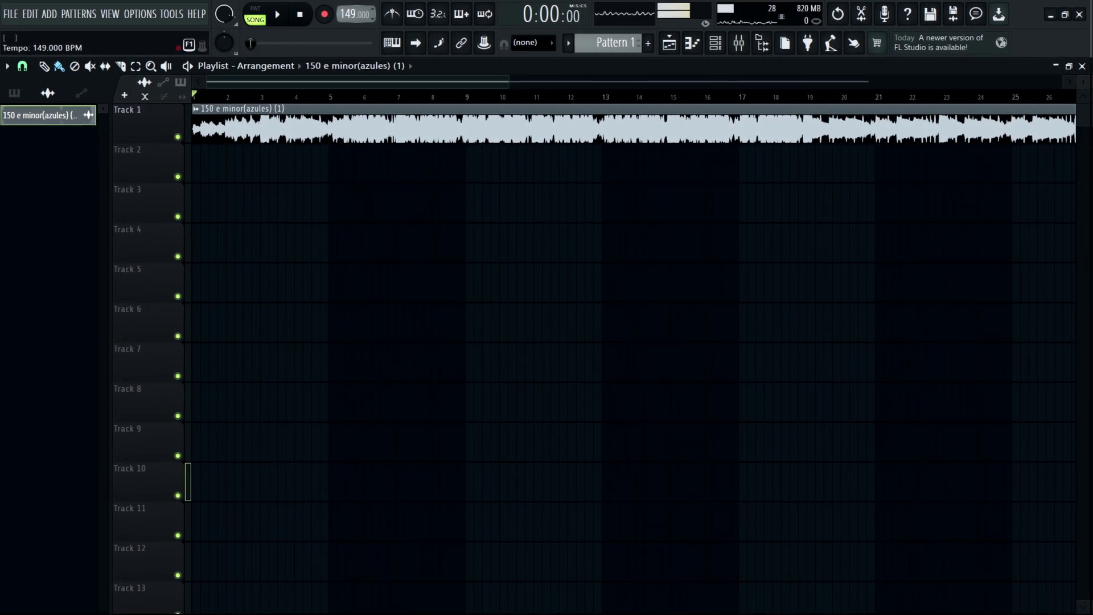
left_click_drag(354, 14, 354, 11)
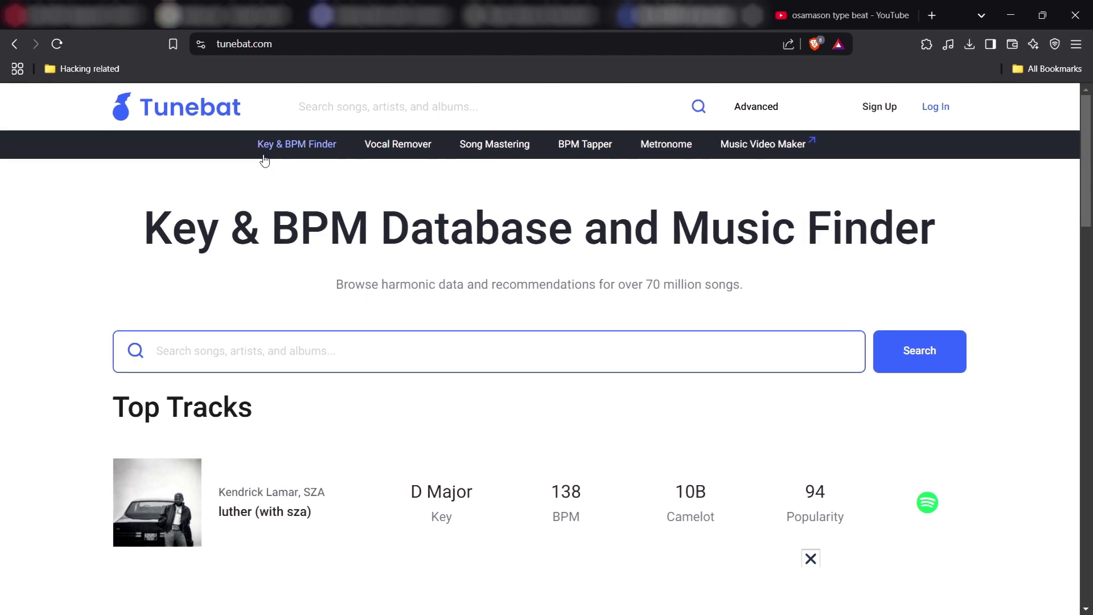
Step: Switch to Tunebat in the browser and open its Key & BPM Finder at the audio file upload area
left_click(270, 154)
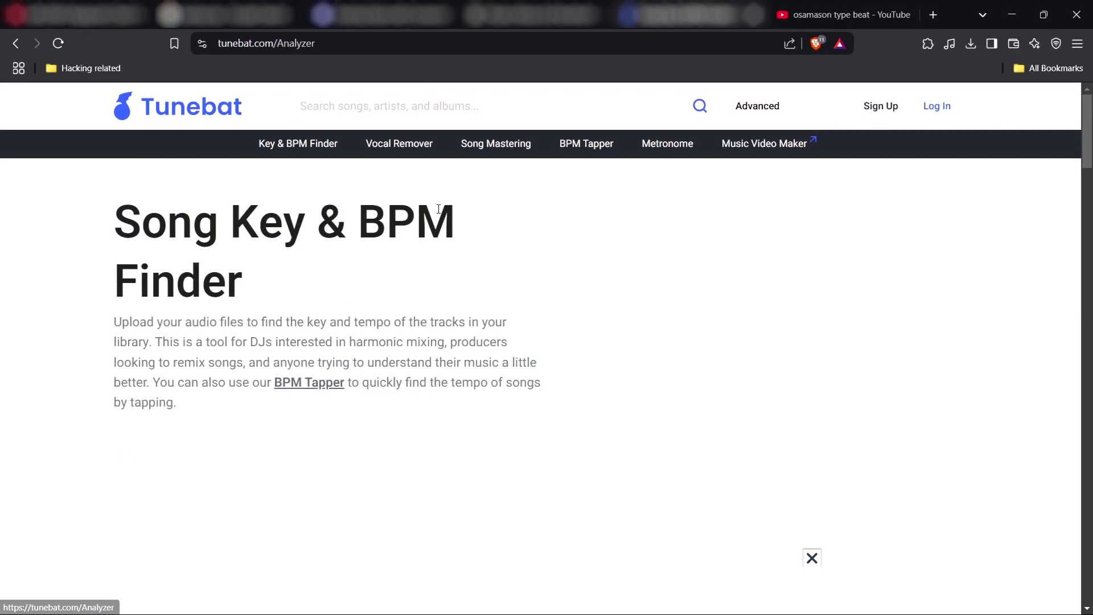
scroll(293, 188, "down", 4)
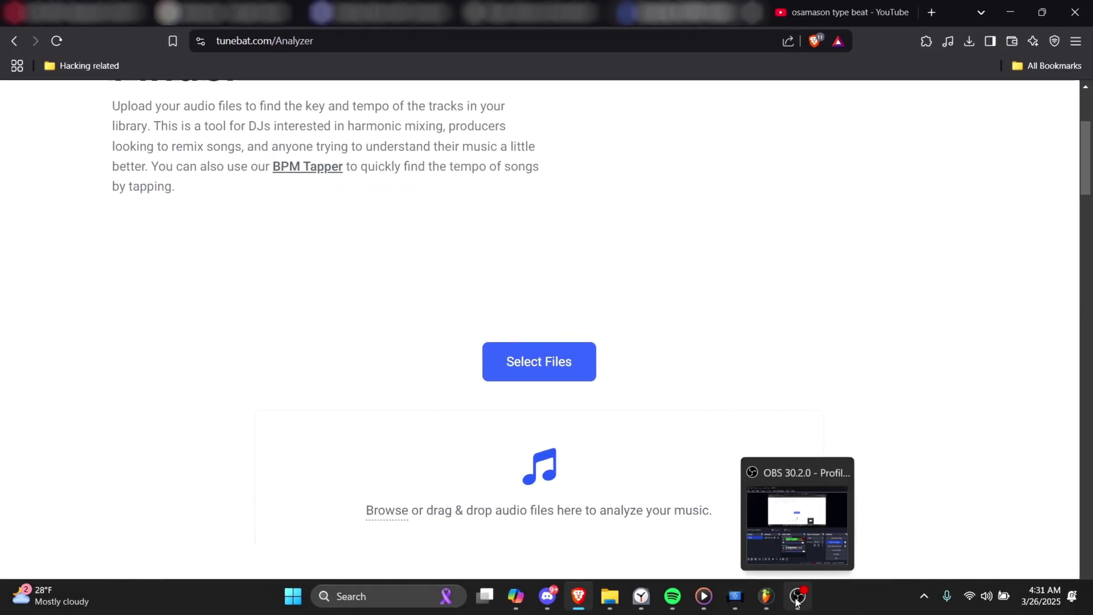
Step: Switch back to FL Studio and load the Auto-Key plugin into slot 1 of the mixer's Master track
left_click(765, 598)
left_click(741, 51)
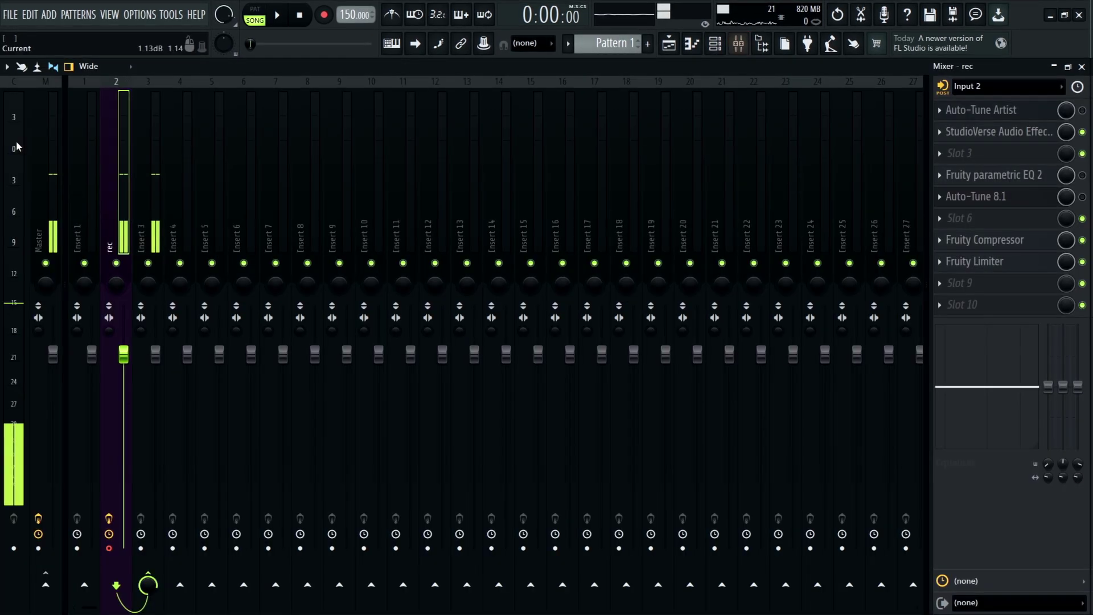
left_click(47, 145)
left_click(984, 112)
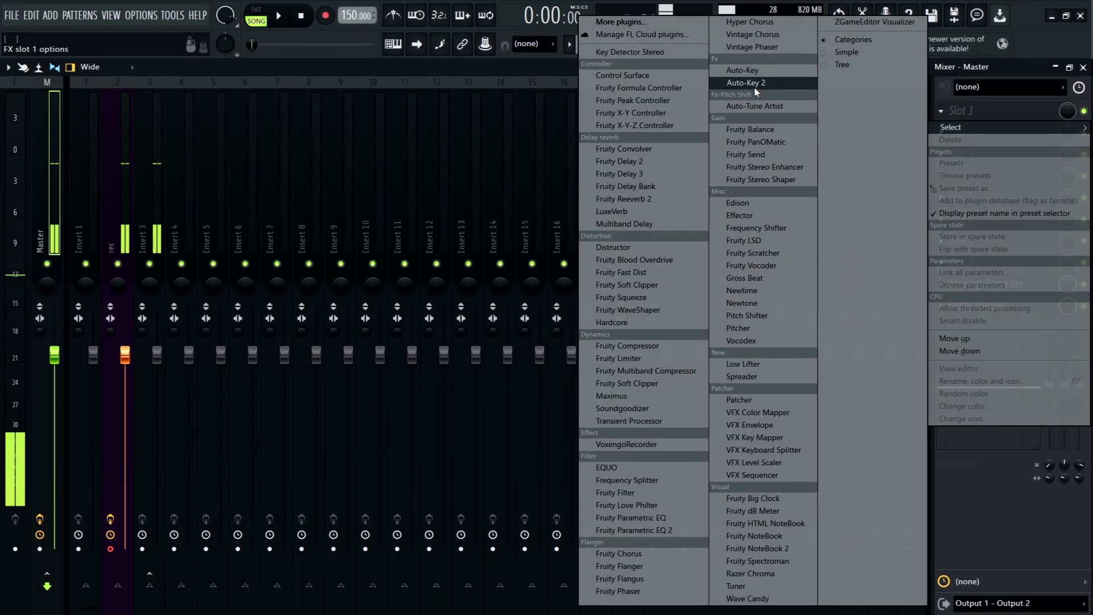
left_click(746, 69)
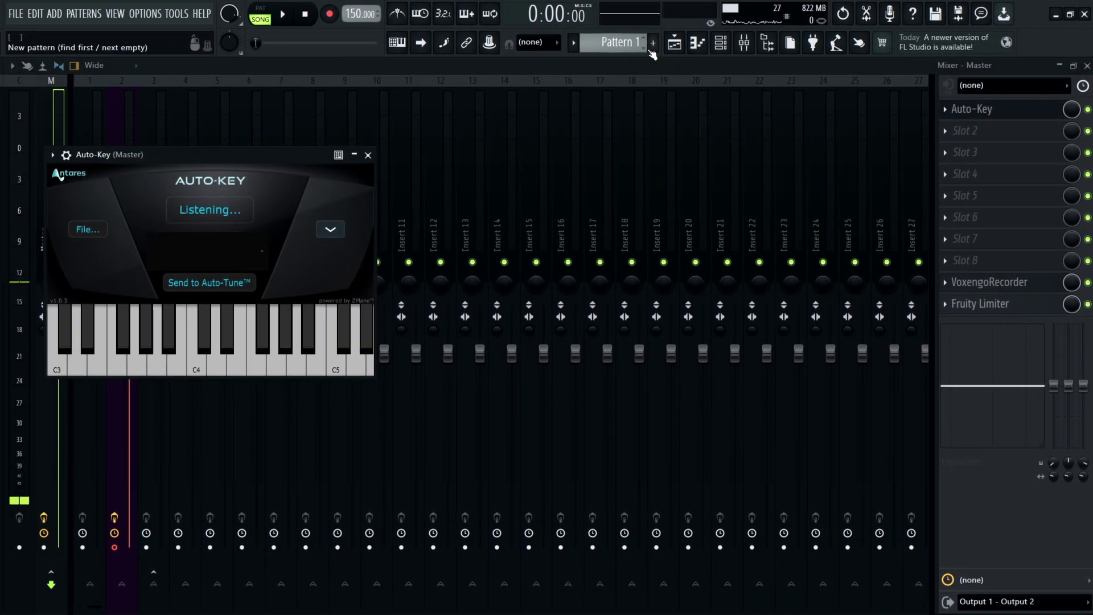
Step: Play the beat from just before bar 9 while Auto-Key on the Master track listens for its key, and stop playback
left_click(672, 44)
left_click(461, 94)
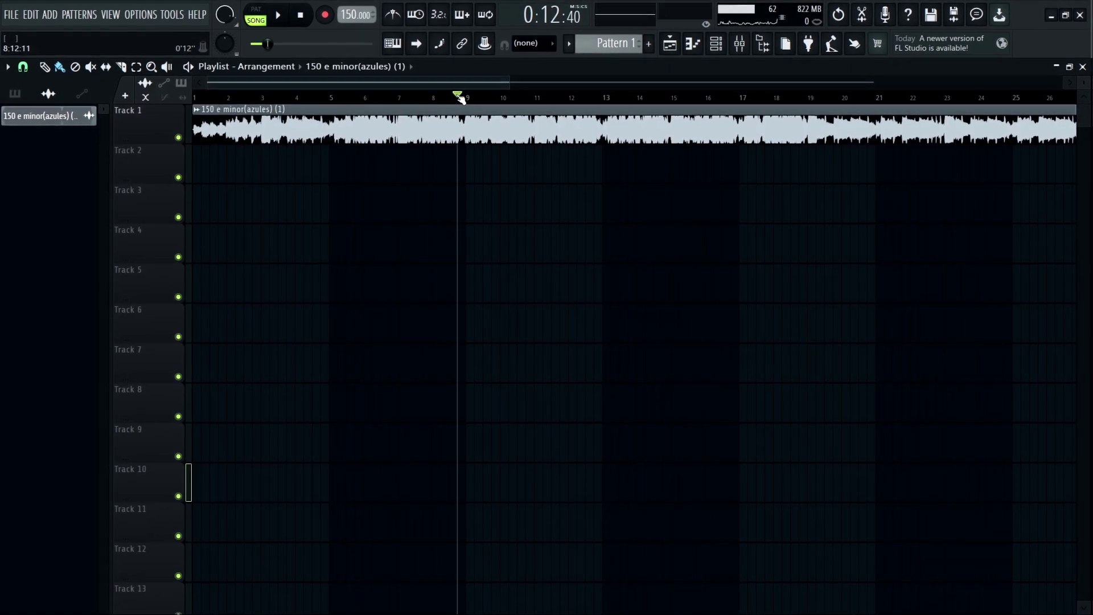
key("space")
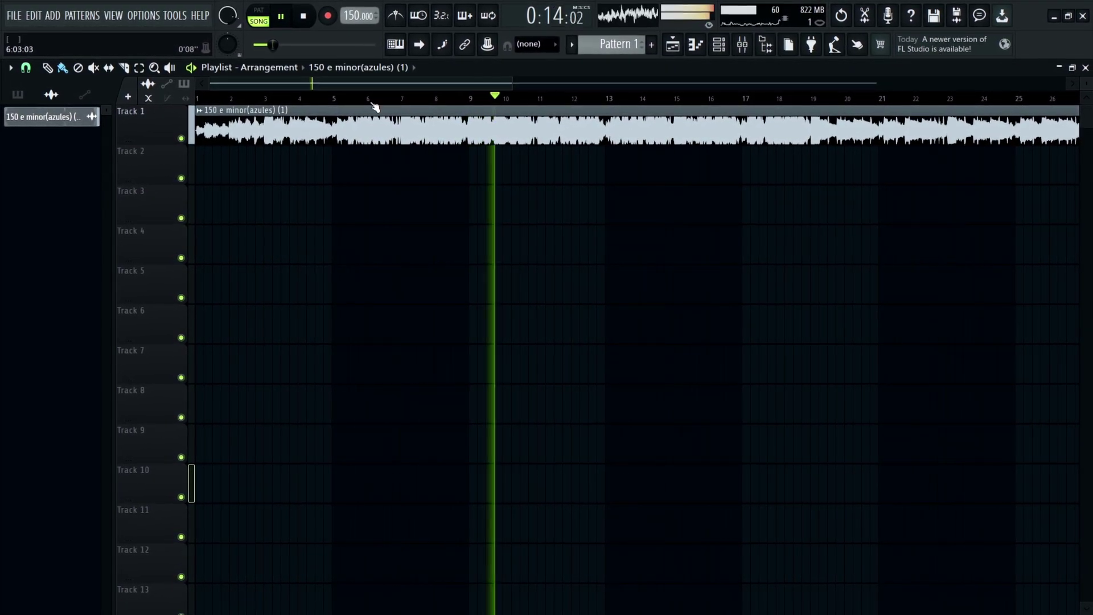
left_click(741, 44)
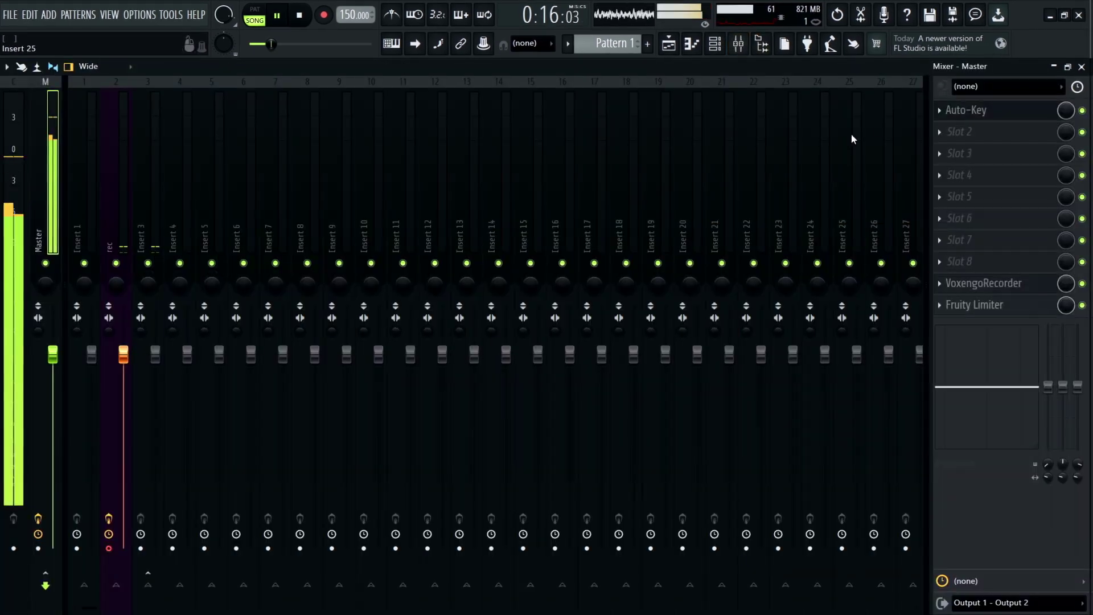
left_click(959, 113)
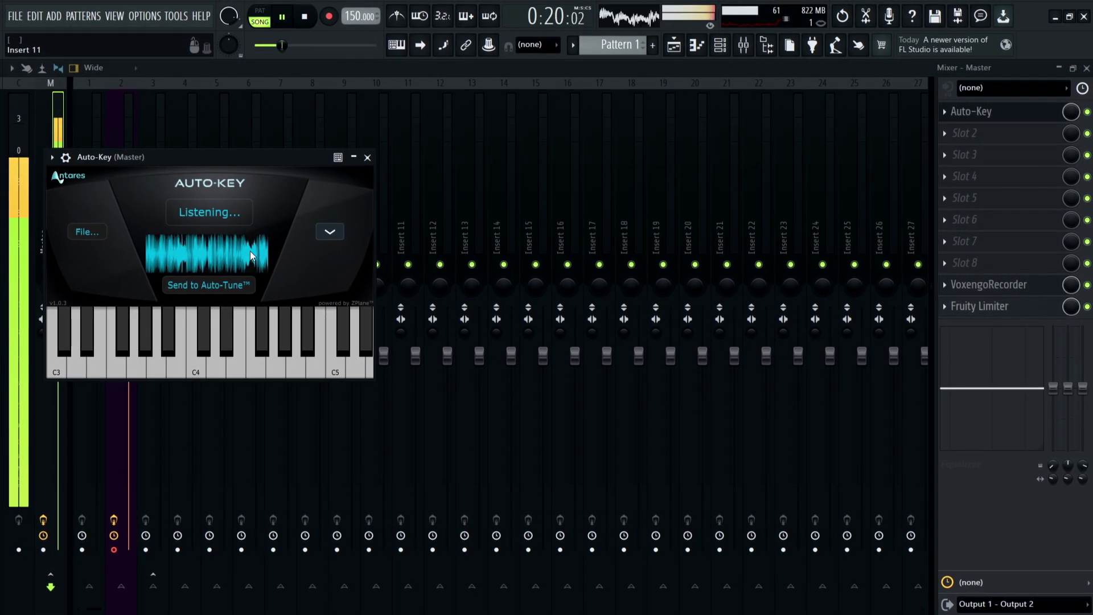
left_click(987, 108)
key("space")
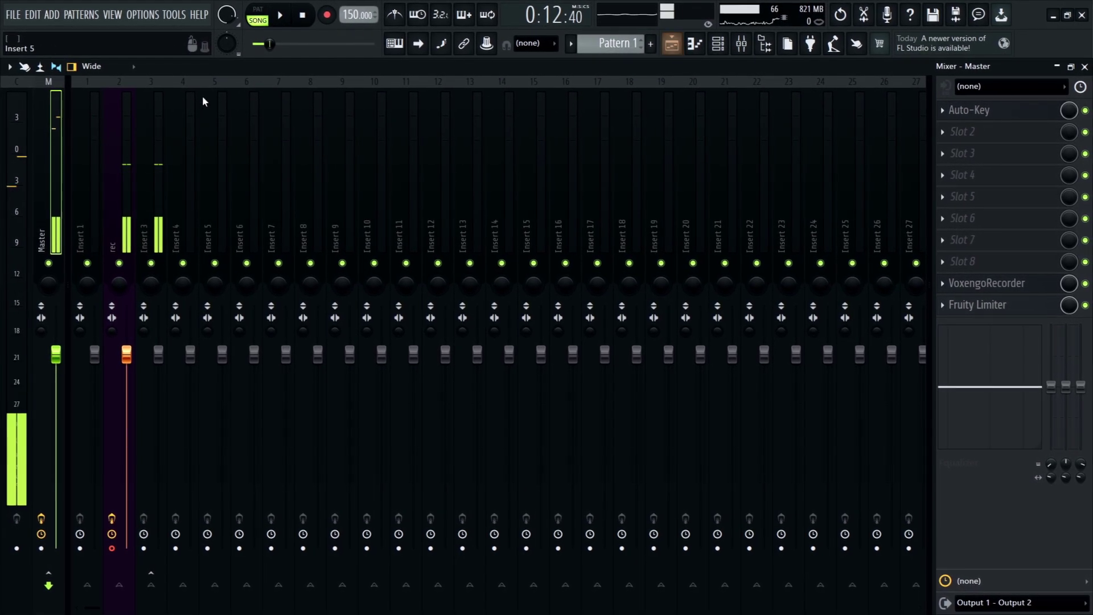
Step: Delete Auto-Key from slot 1 of the Master track
left_click(127, 180)
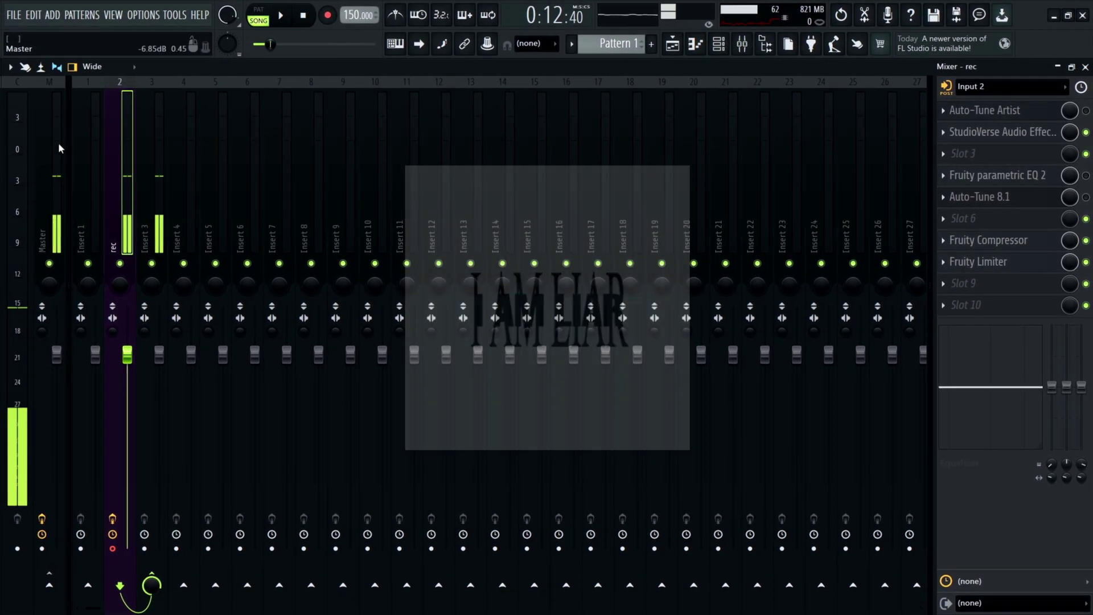
left_click(36, 119)
left_click(943, 111)
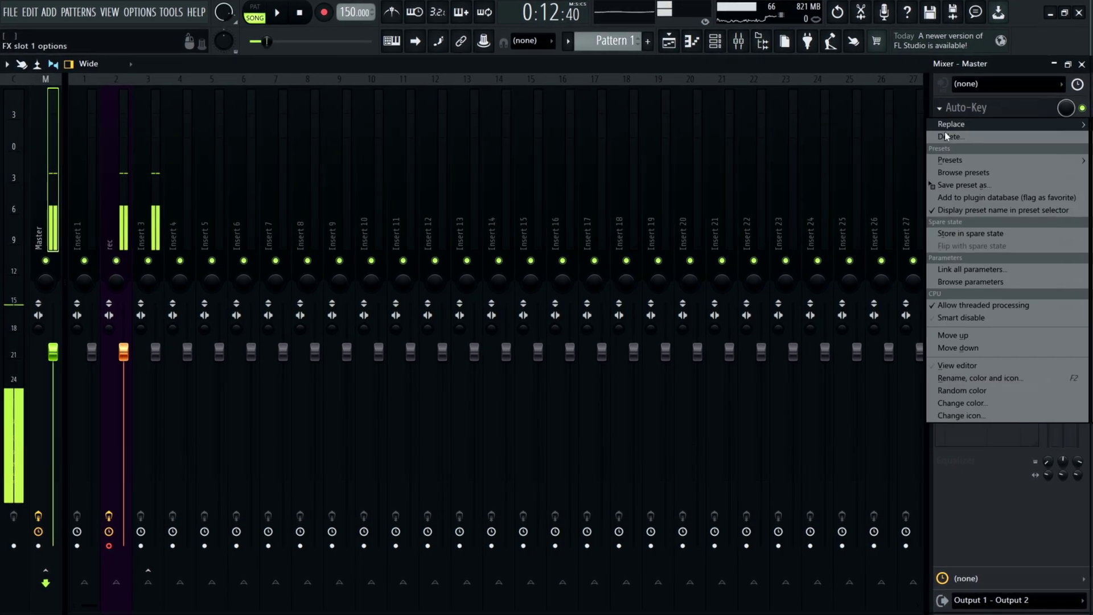
left_click(944, 136)
Step: Enable Auto-Tune Artist on the rec mixer track and set its Retune Speed to 9
left_click(114, 184)
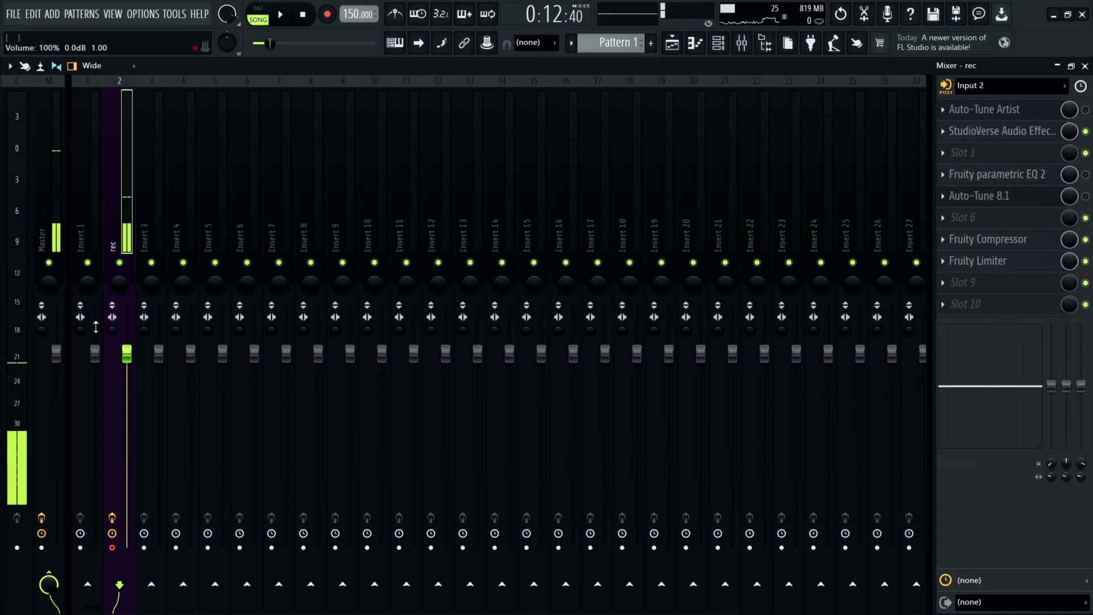
right_click(143, 195)
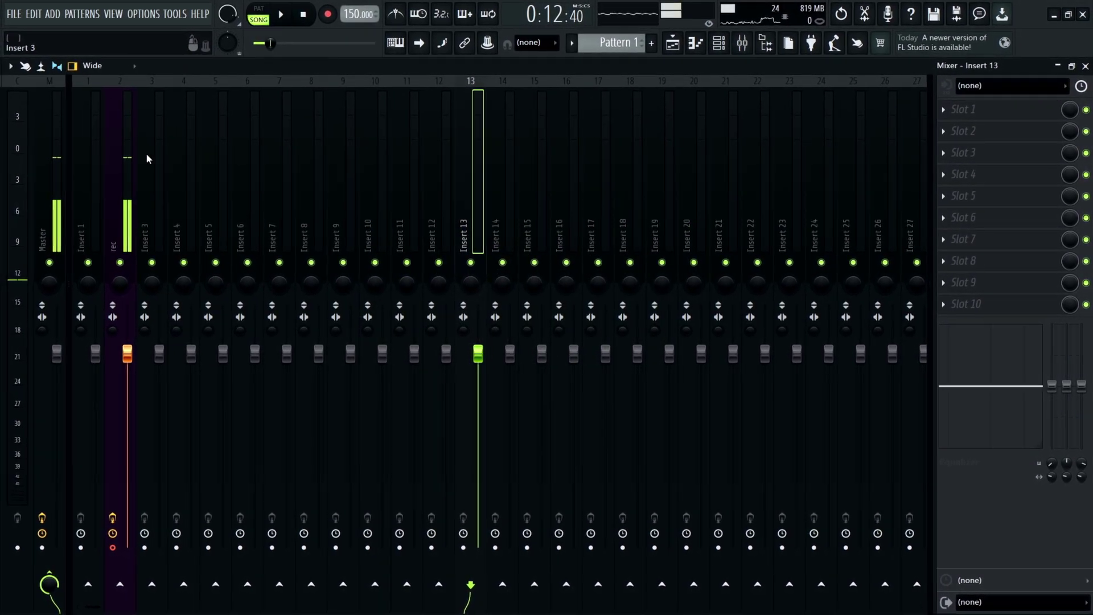
left_click(120, 172)
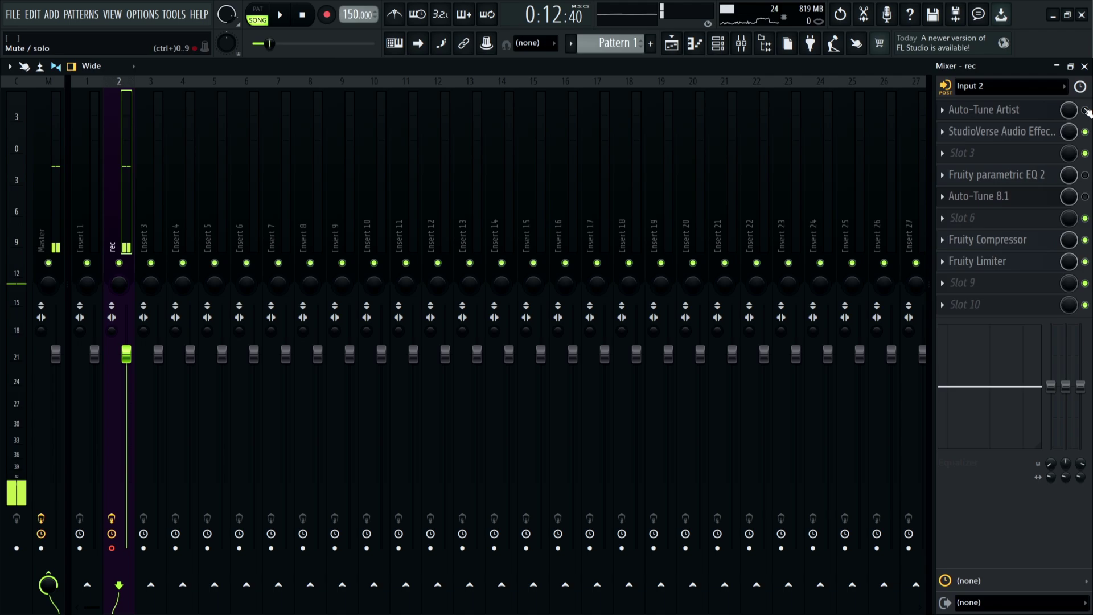
left_click(968, 110)
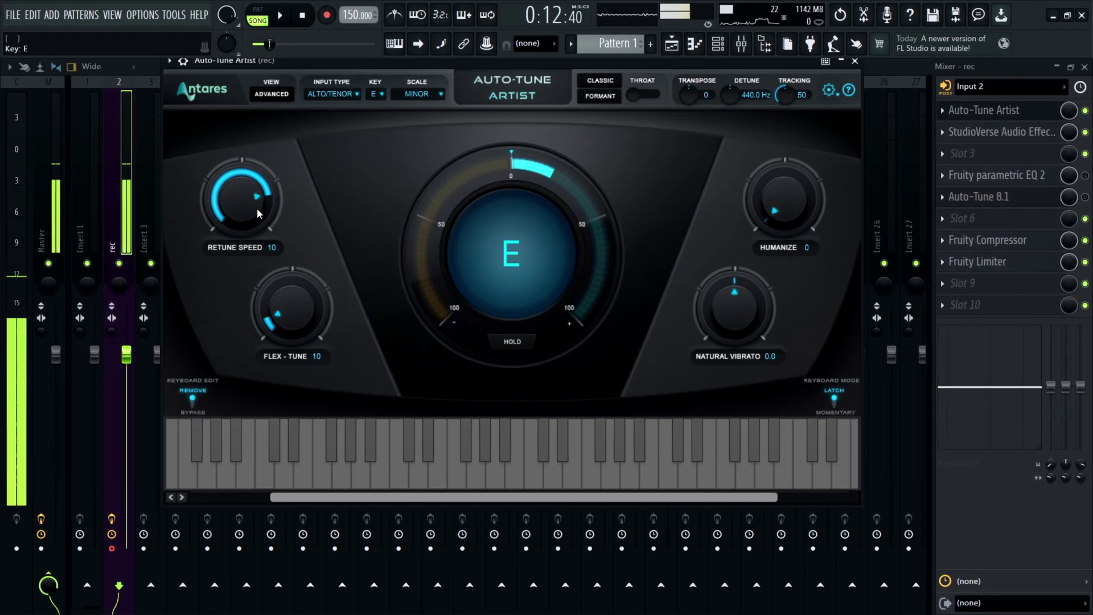
left_click_drag(251, 210, 259, 199)
left_click_drag(289, 302, 296, 316)
scroll(295, 315, "up", 2)
scroll(256, 226, "up", 3)
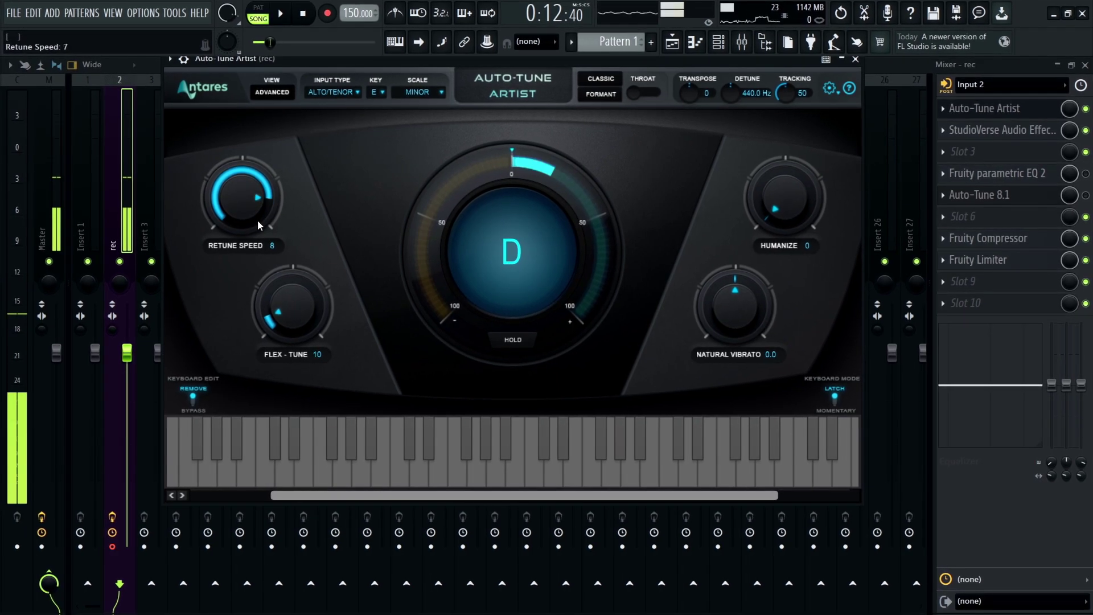
scroll(259, 229, "down", 2)
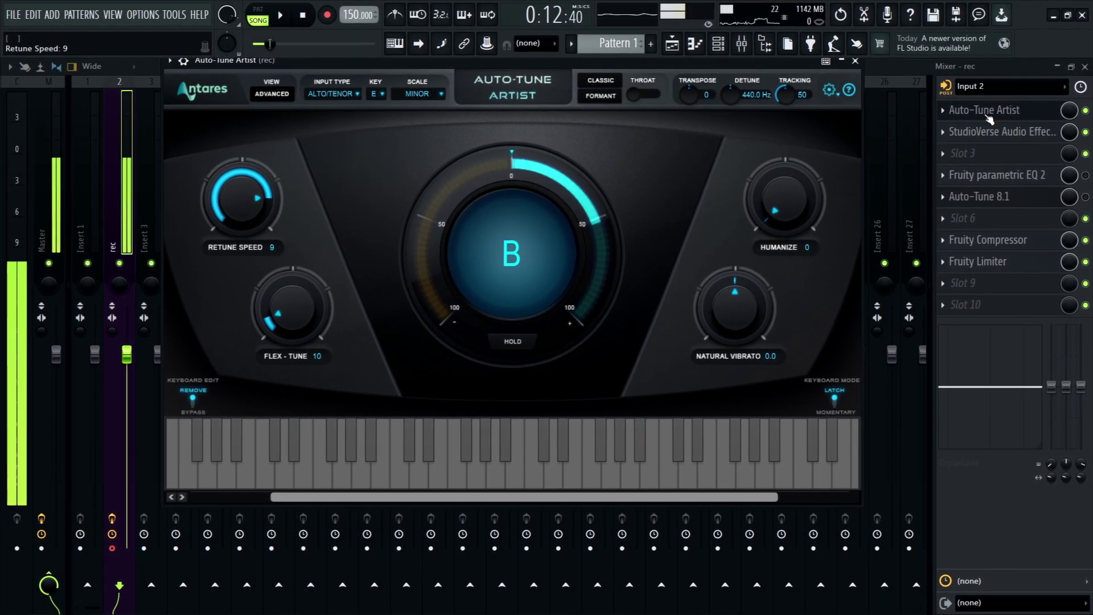
left_click(975, 109)
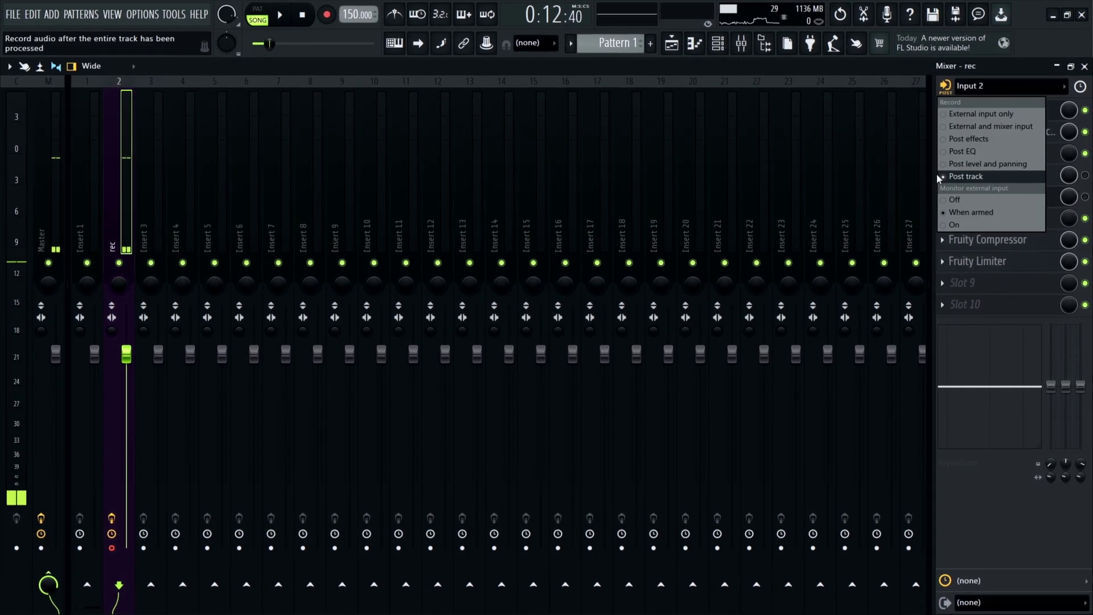
Step: Load the Underground main 1.fst preset onto mixer track Insert 3 and route the rec track into it
right_click(151, 171)
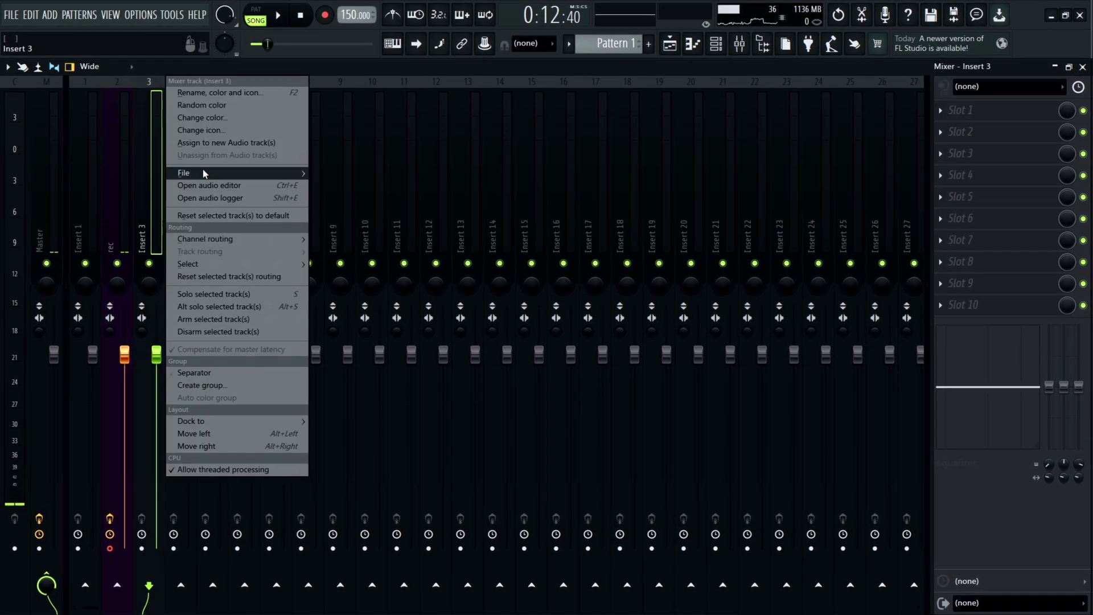
mouse_move(197, 174)
left_click(379, 182)
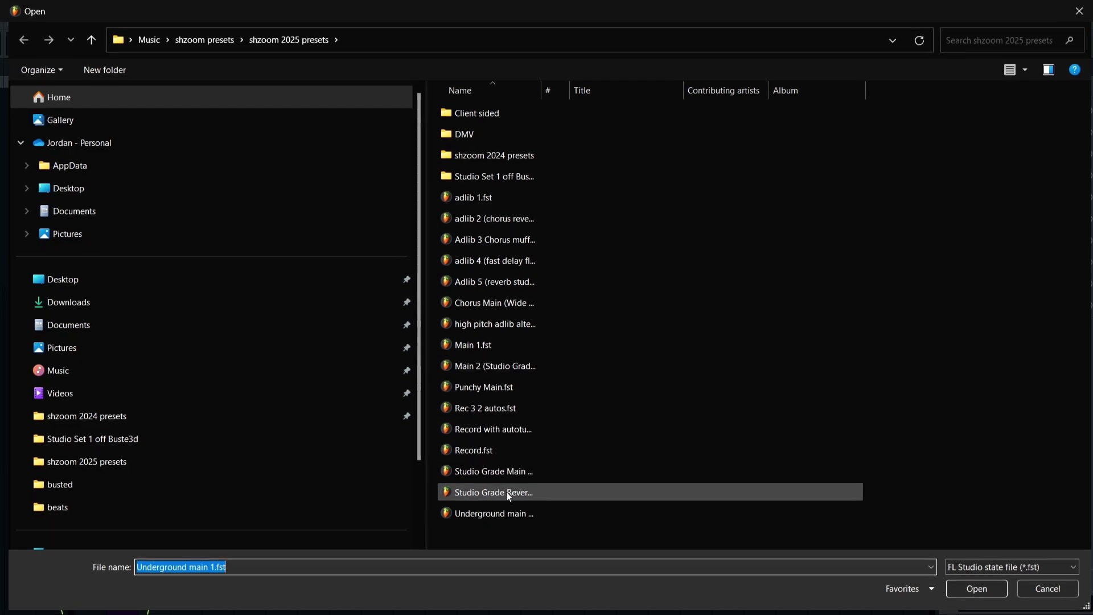
left_click(511, 517)
double_click(506, 514)
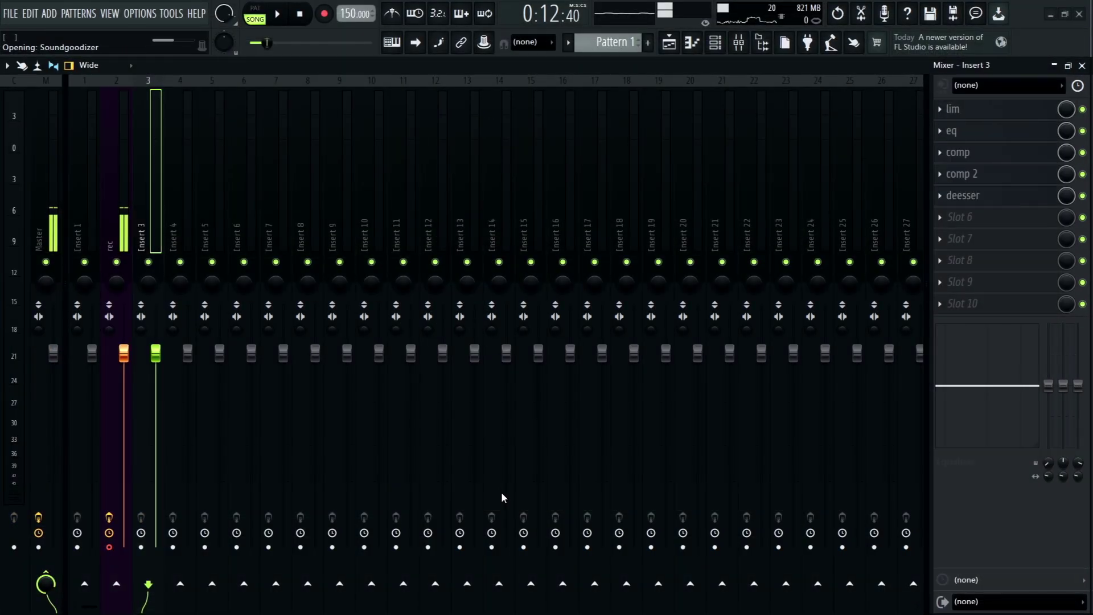
left_click(174, 120)
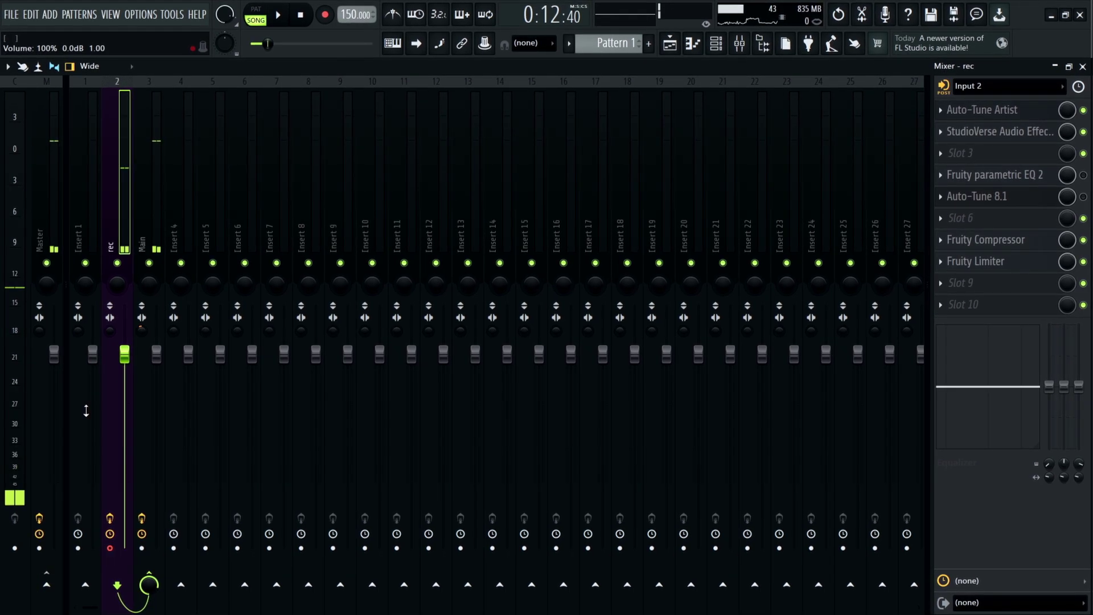
left_click(148, 188)
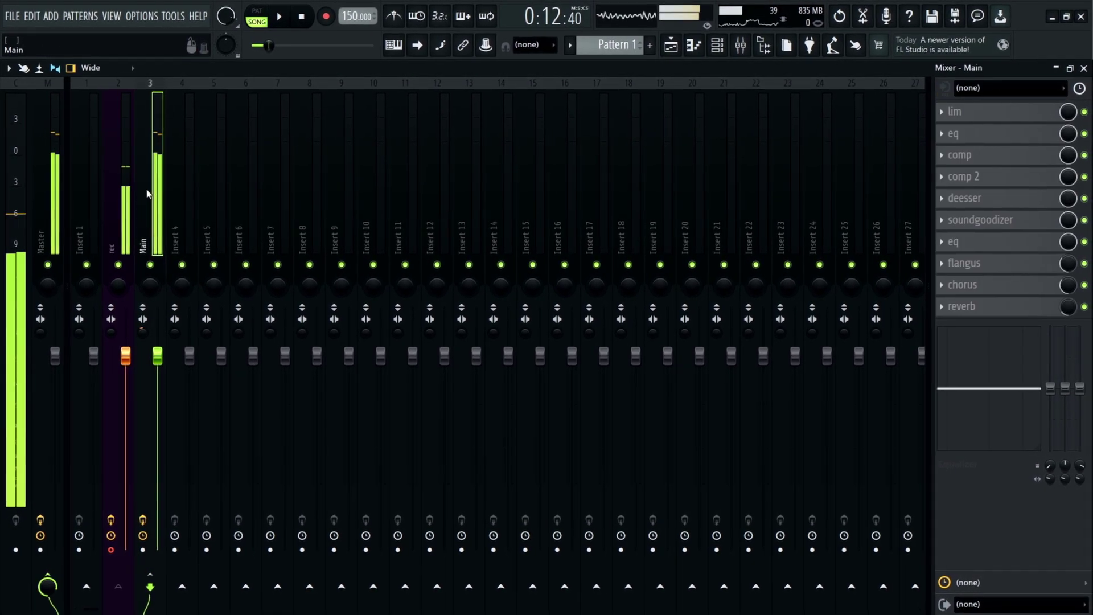
left_click(673, 43)
left_click(746, 42)
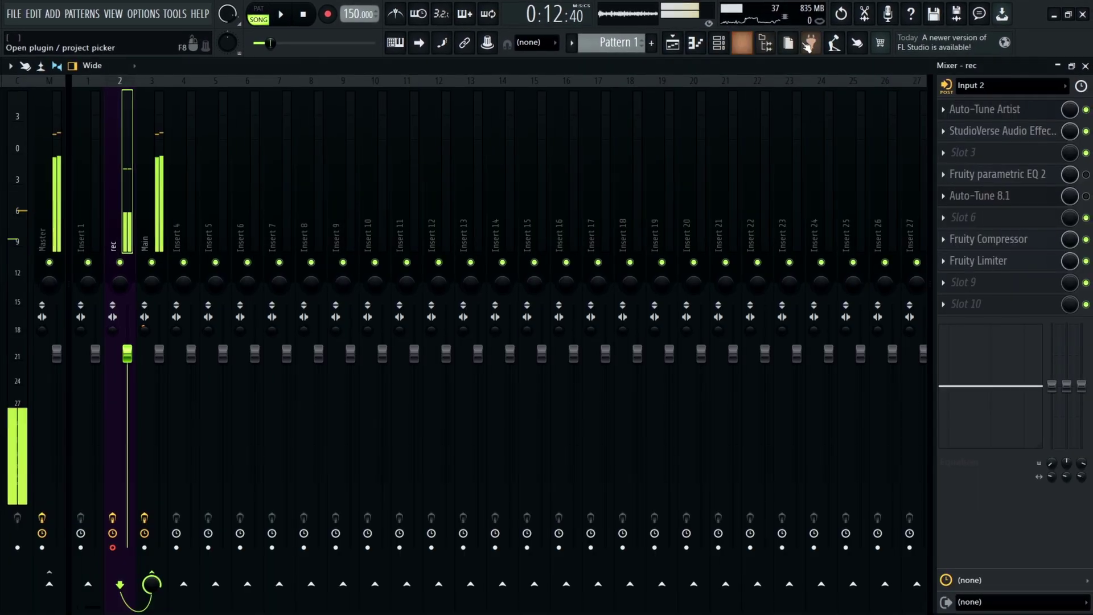
left_click(669, 49)
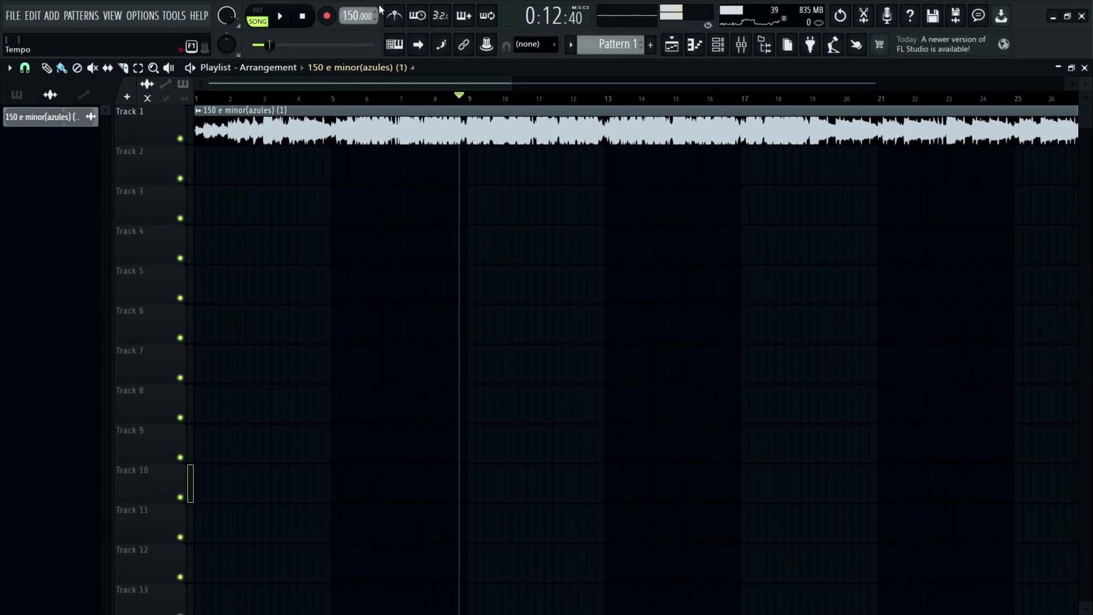
left_click(741, 48)
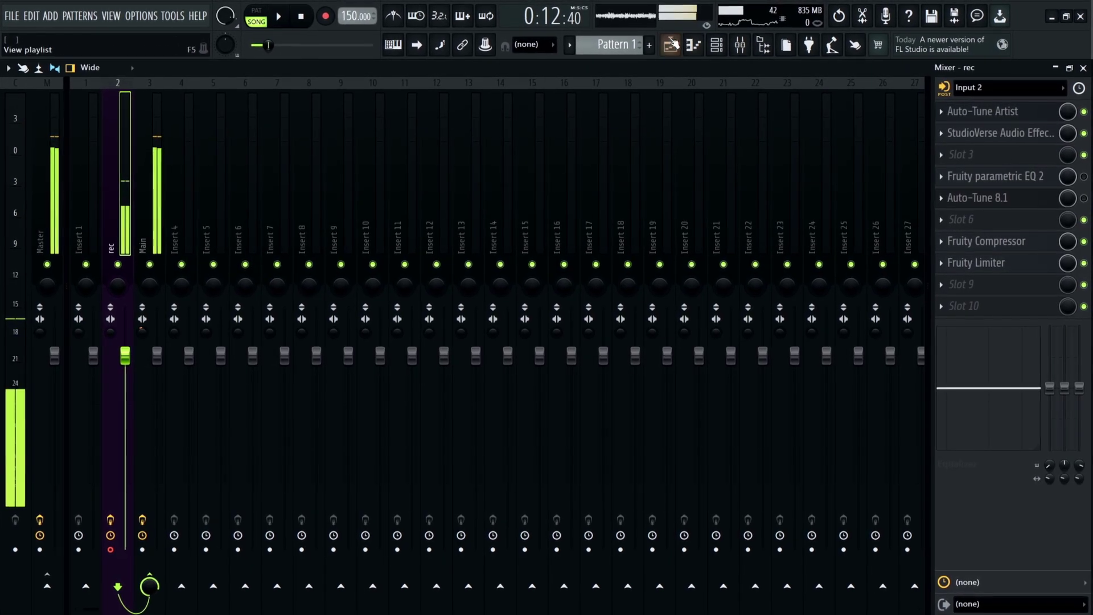
left_click(677, 48)
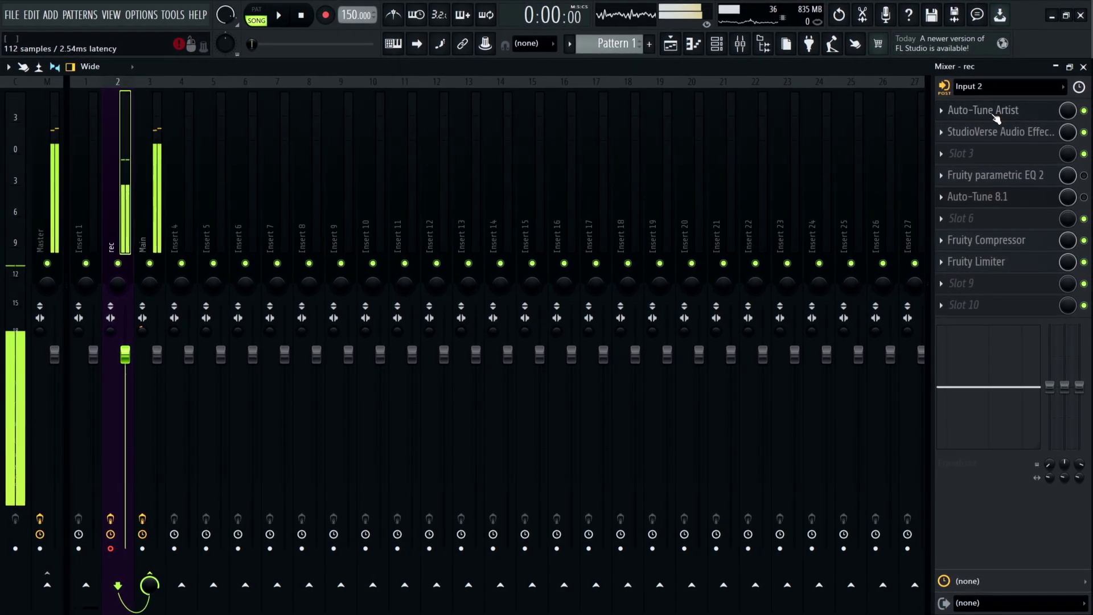
Step: Open the audio device settings and review the input/output device and buffer length
left_click(139, 15)
left_click(165, 55)
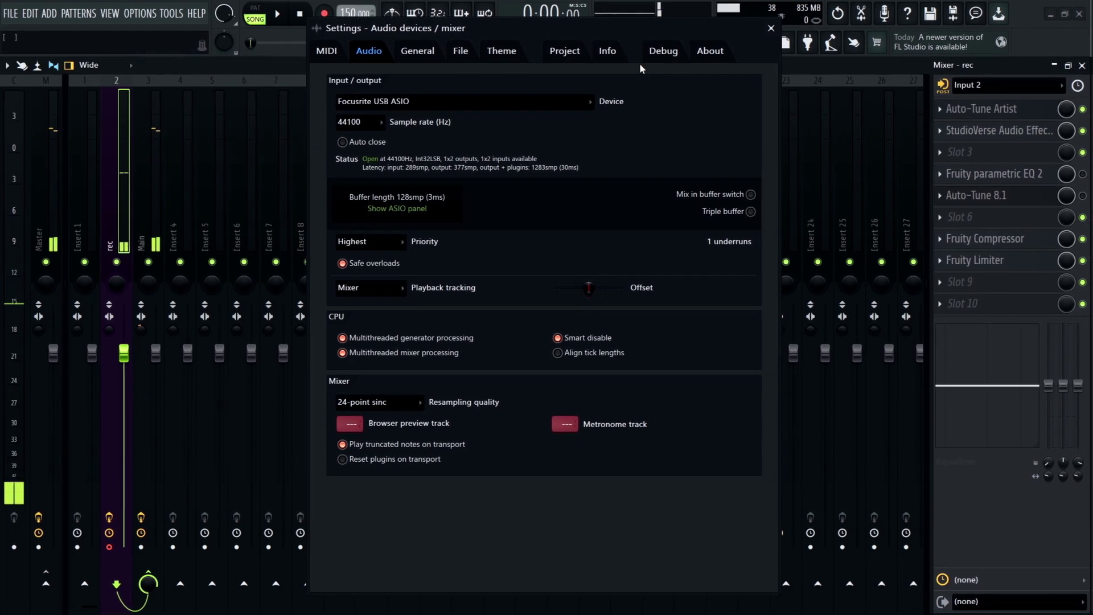
left_click(607, 51)
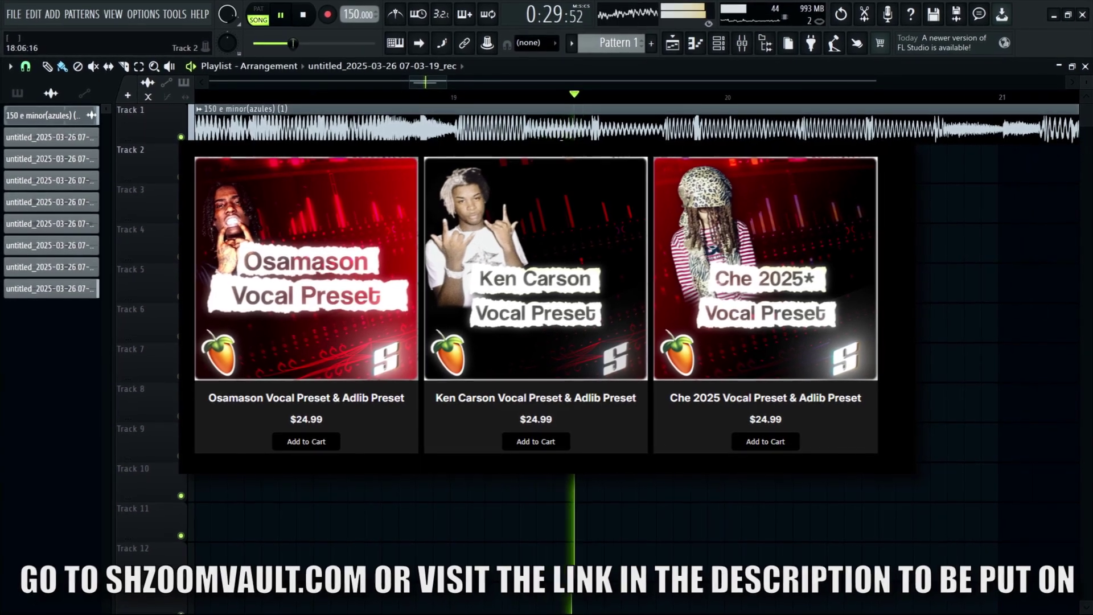
Step: Record a trial vocal take on Track 3 from just before bar 19, play it back and delete it
scroll(386, 106, "down", 3)
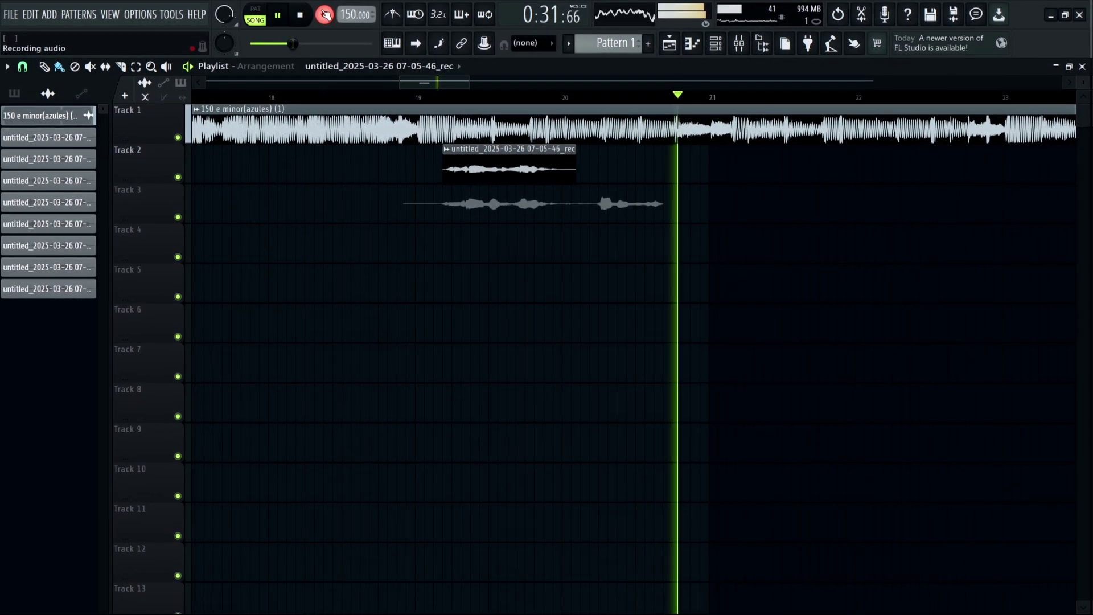
left_click(329, 17)
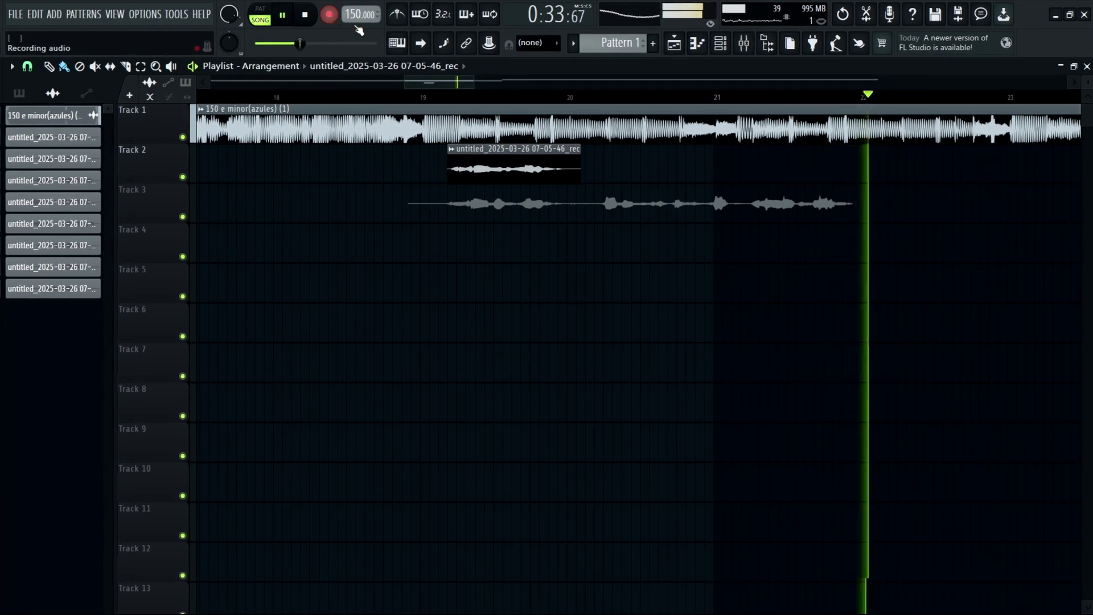
left_click(540, 100)
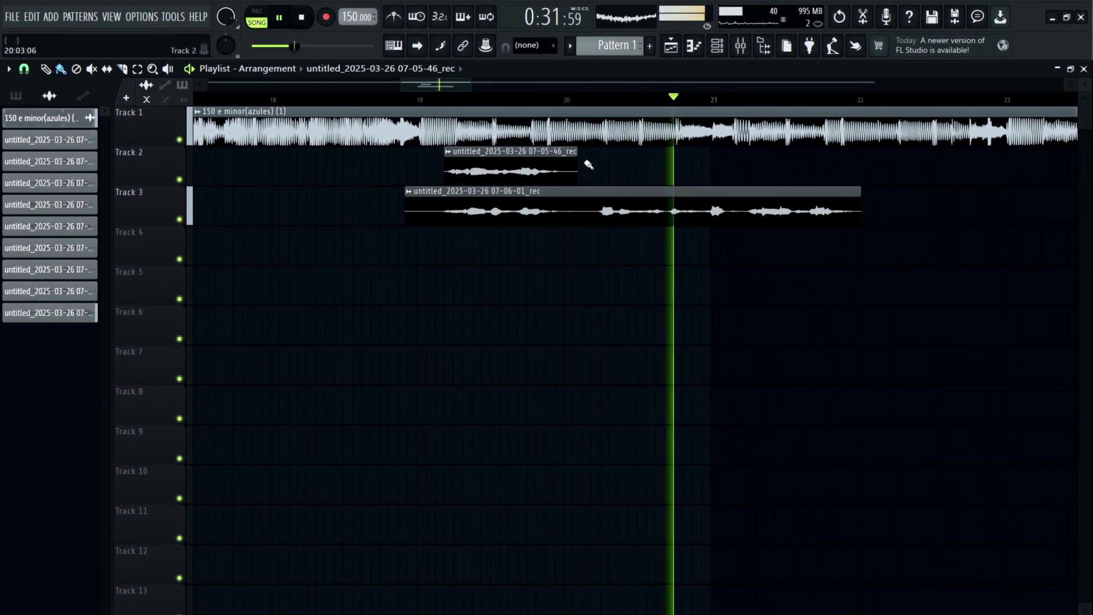
scroll(525, 100, "down", 3)
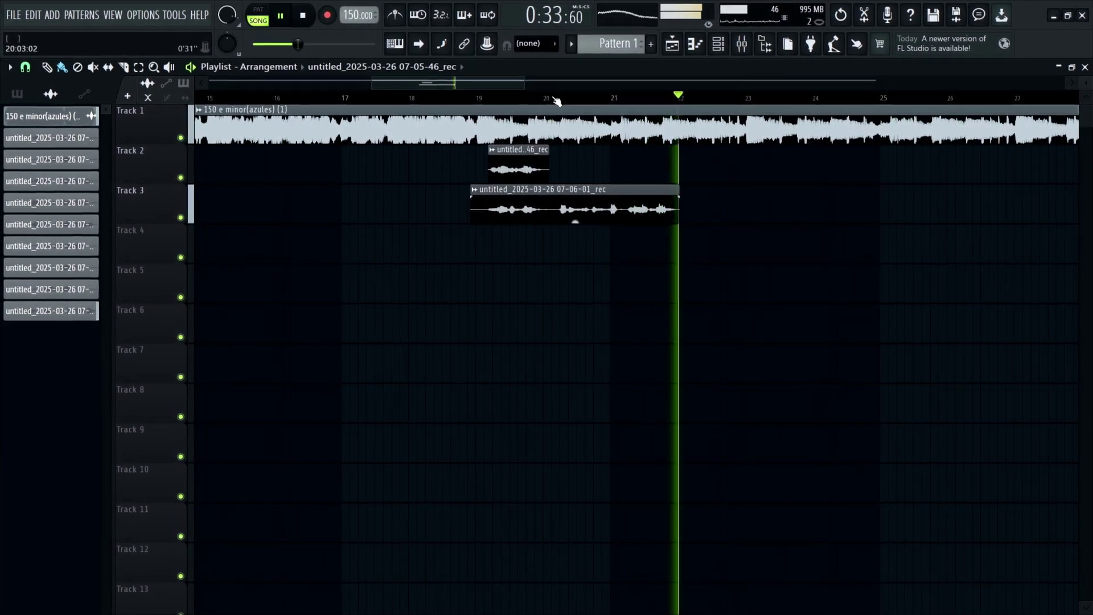
left_click(556, 100)
right_click(598, 196)
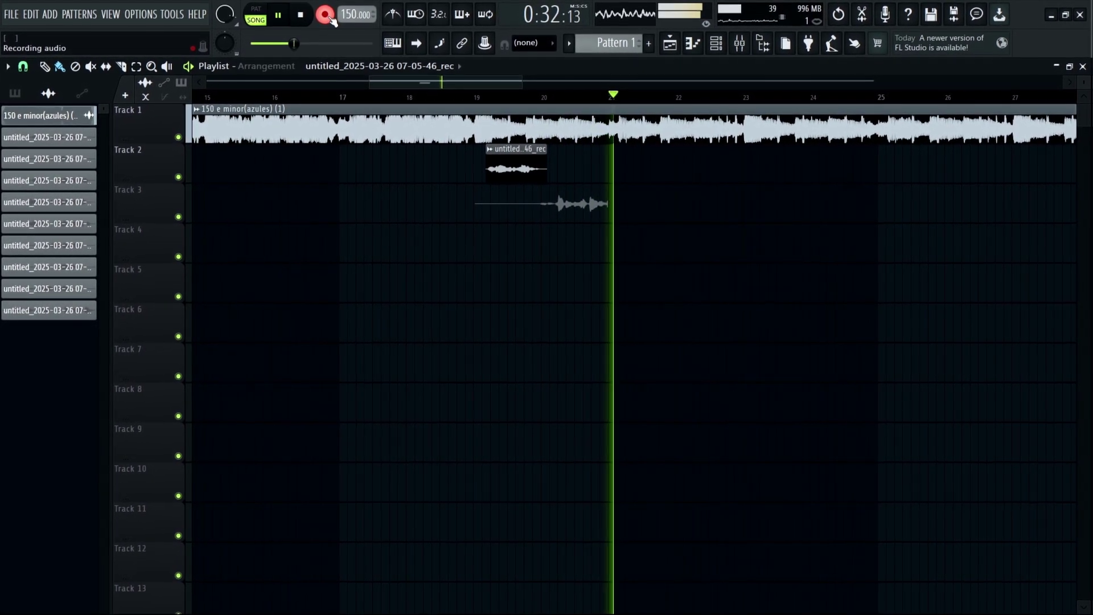
Step: Record two more trial vocal takes on Track 3, starting between bars 19 and 20, and delete both
left_click(329, 15)
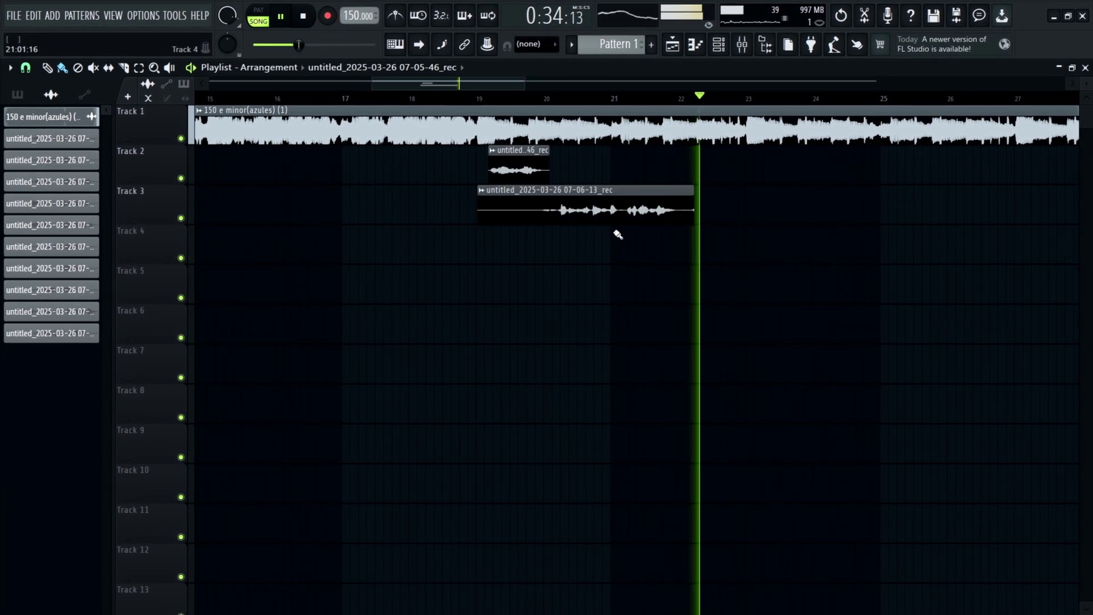
right_click(612, 209)
left_click(469, 97)
left_click(329, 18)
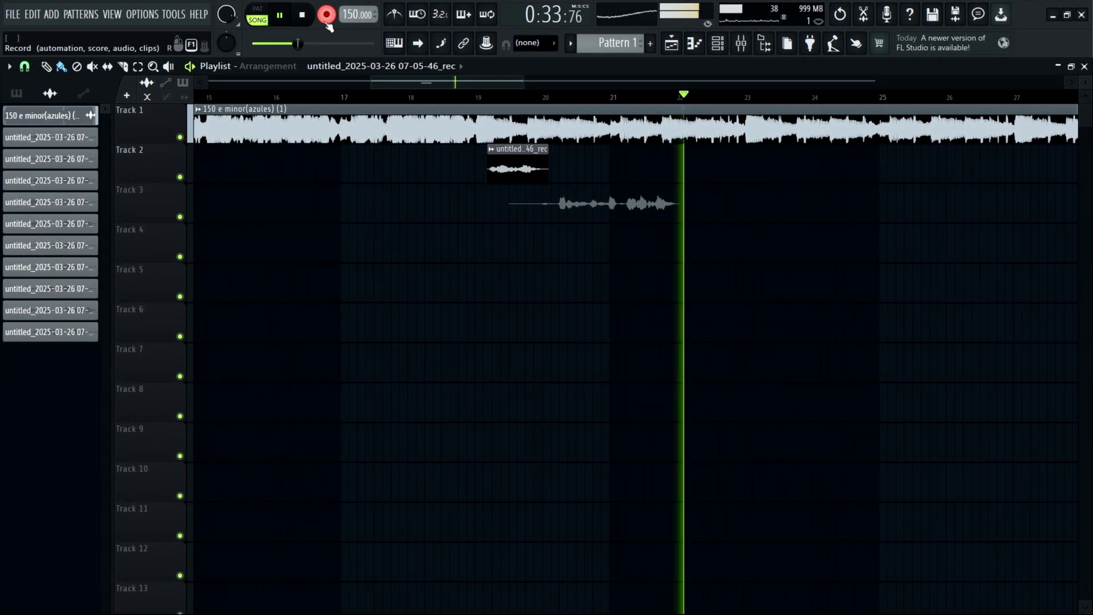
left_click(324, 16)
left_click(532, 96)
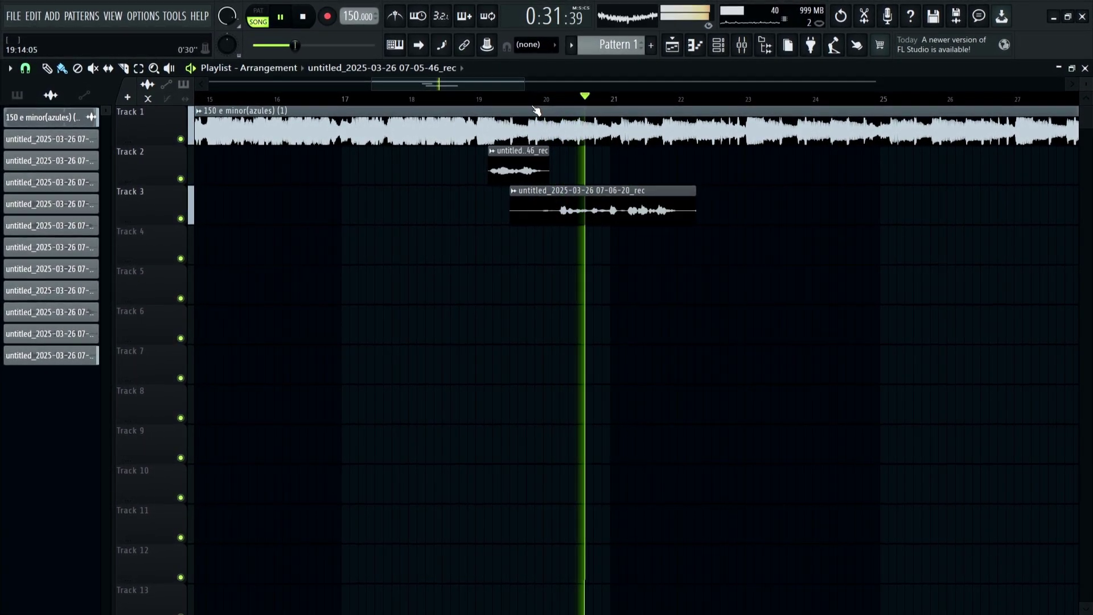
right_click(611, 213)
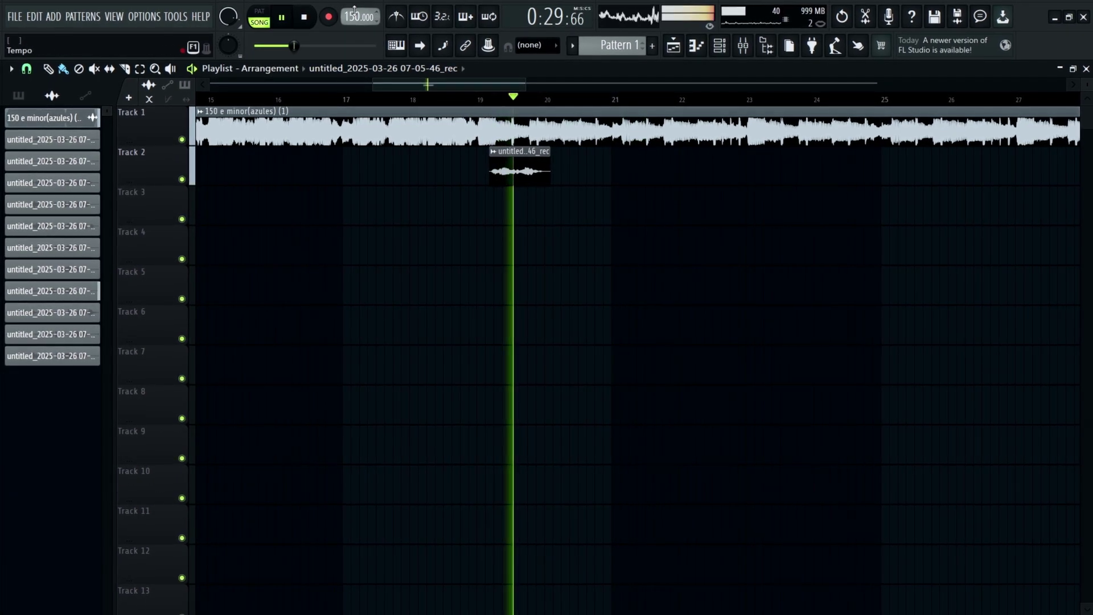
Step: Try another vocal take on Track 3 from just before bar 20 and delete its clip
left_click(329, 16)
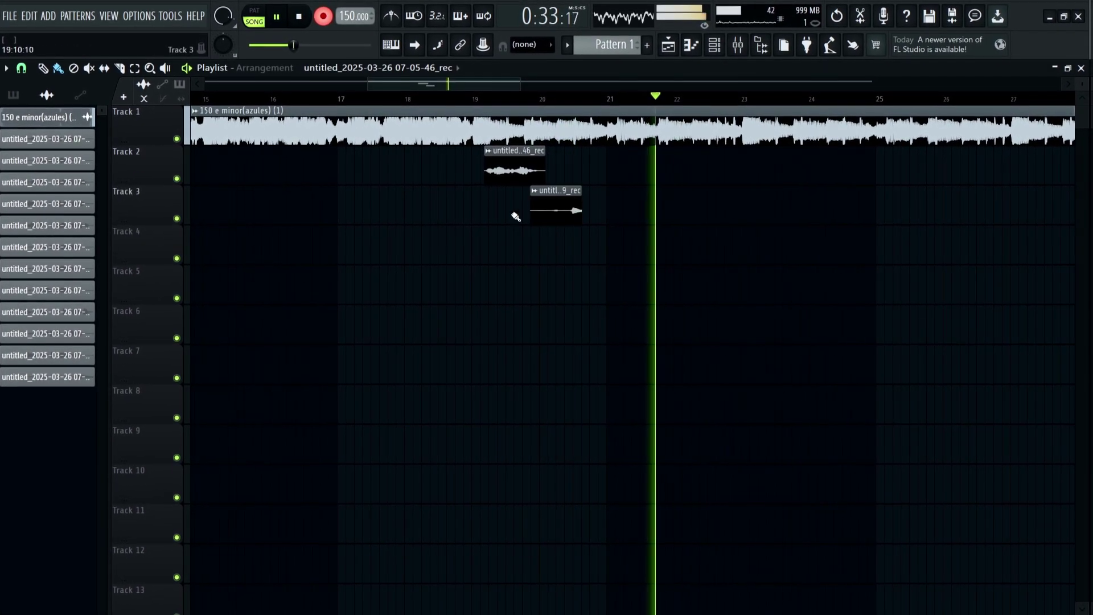
right_click(538, 210)
left_click(324, 17)
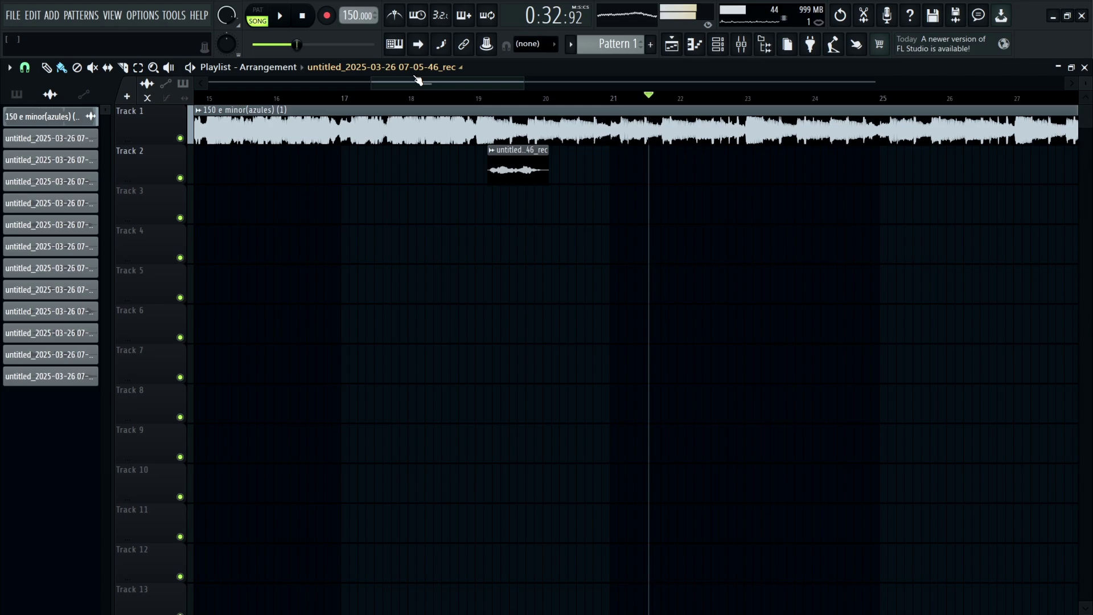
Step: Record a vocal take on Track 3 from about bar 19 to past bar 22 and trim its start to 20:03:12
left_click(357, 97)
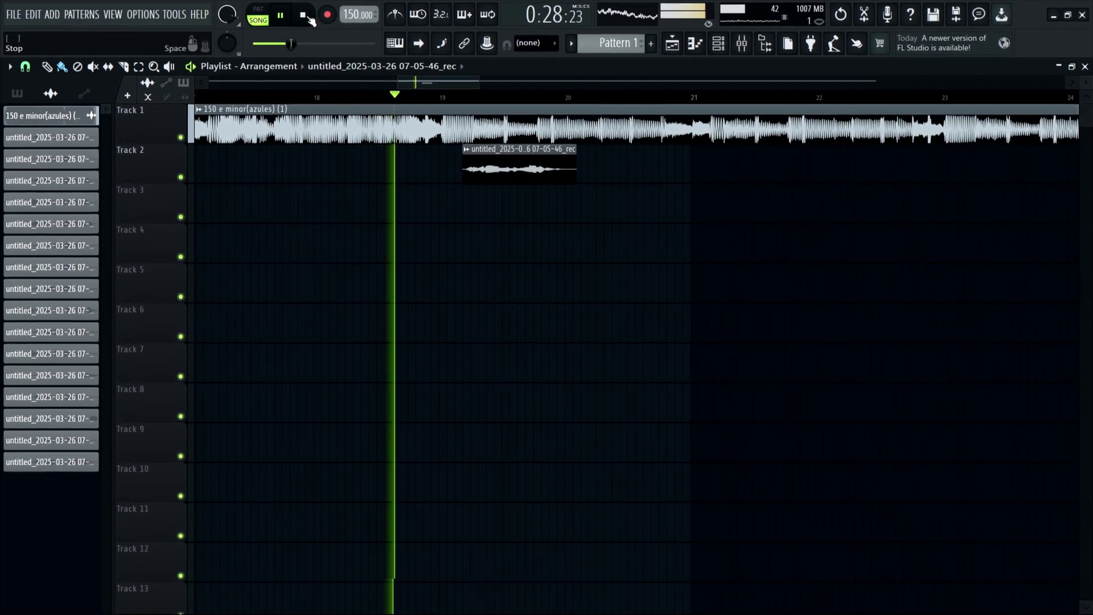
left_click(326, 16)
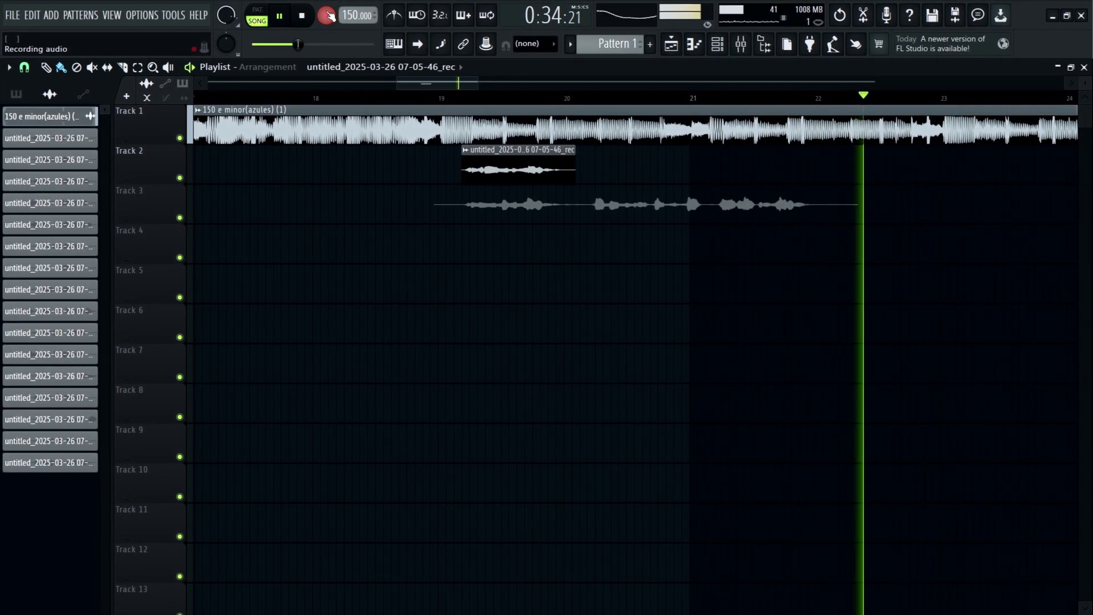
left_click(326, 17)
left_click(551, 102)
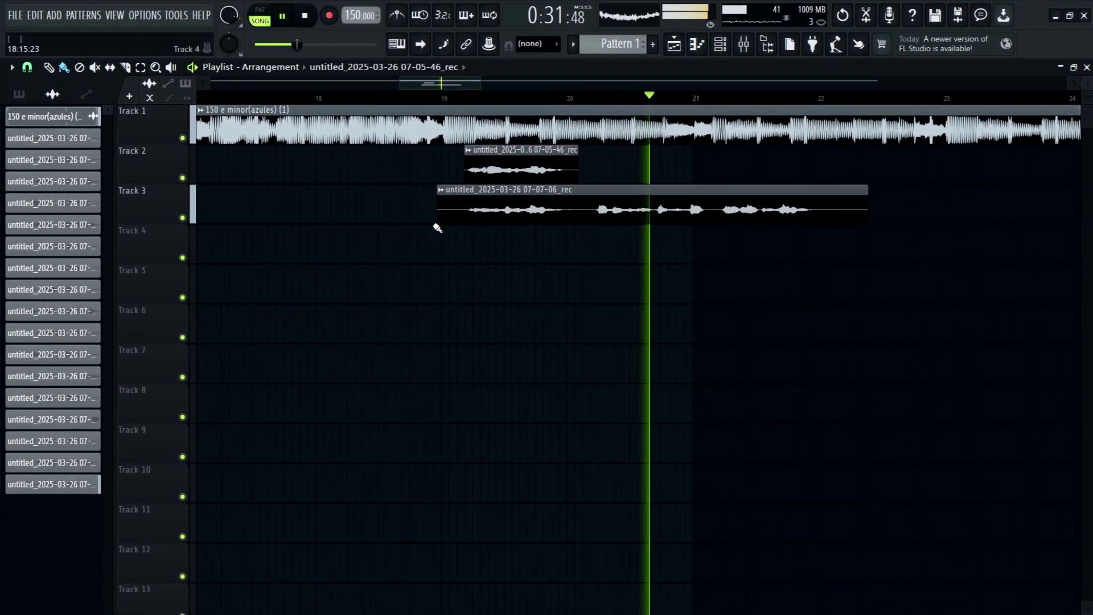
left_click_drag(436, 212, 587, 224)
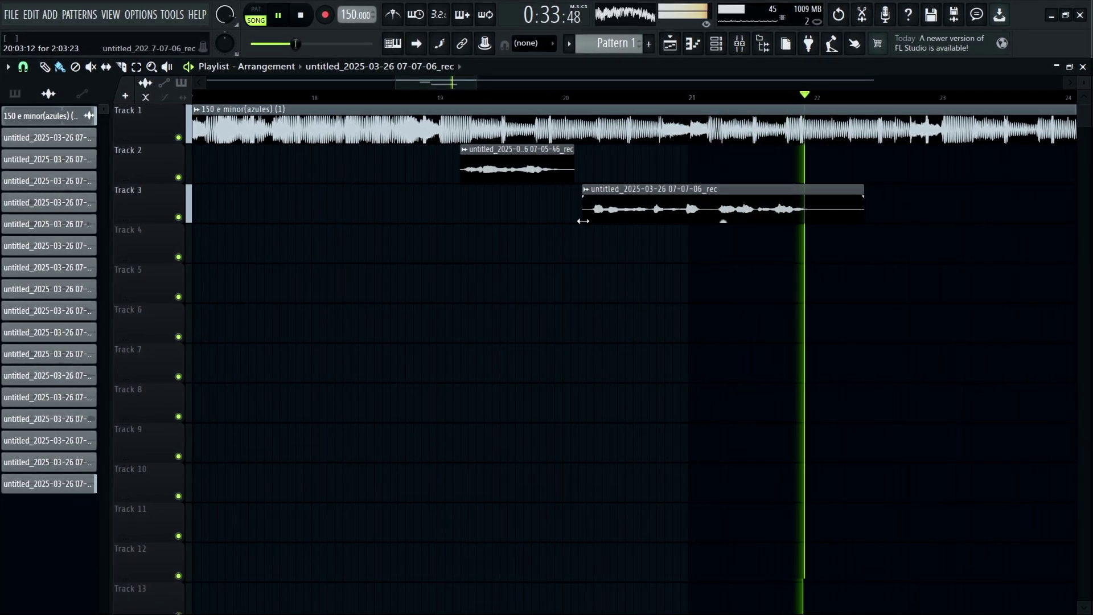
left_click(576, 99)
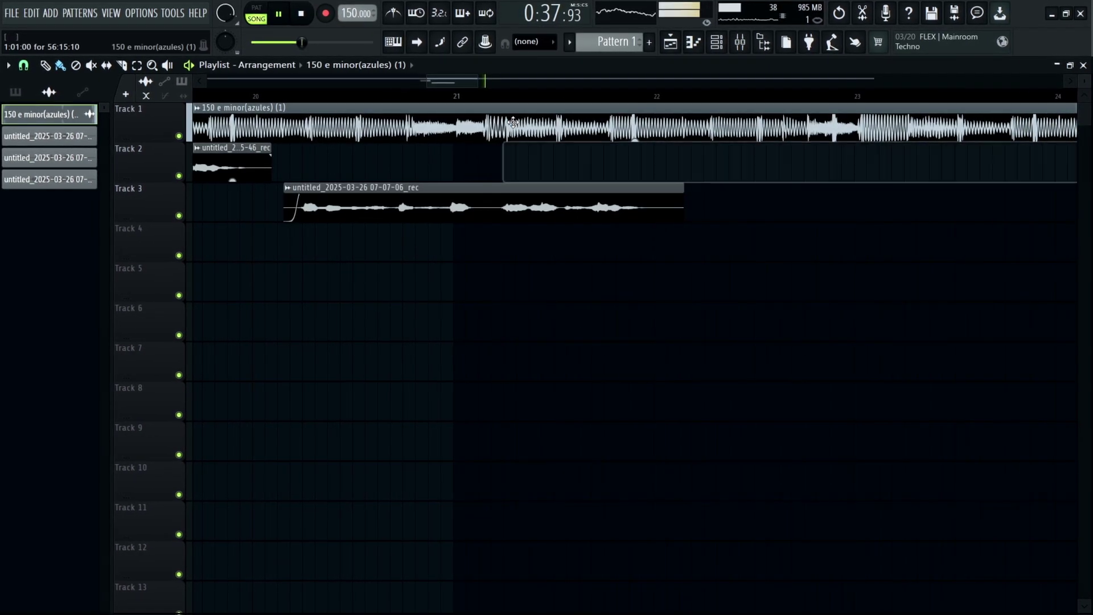
Step: Record the next vocal take on Track 2 from after bar 21 and trim it to run from 22:03:14 to about bar 24
left_click(324, 14)
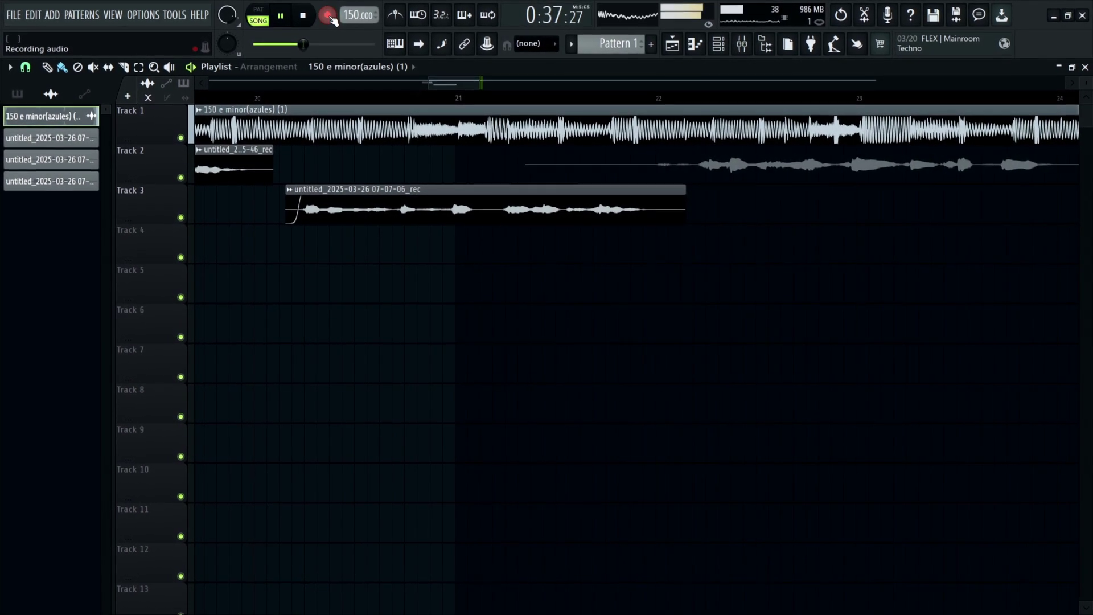
left_click(646, 96)
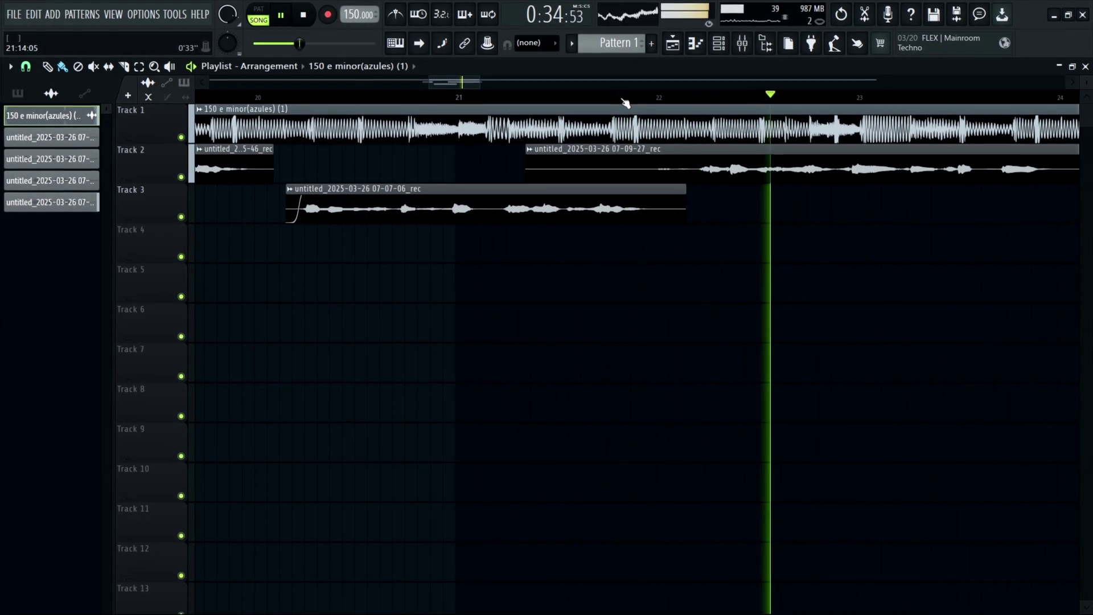
left_click_drag(527, 162, 689, 185)
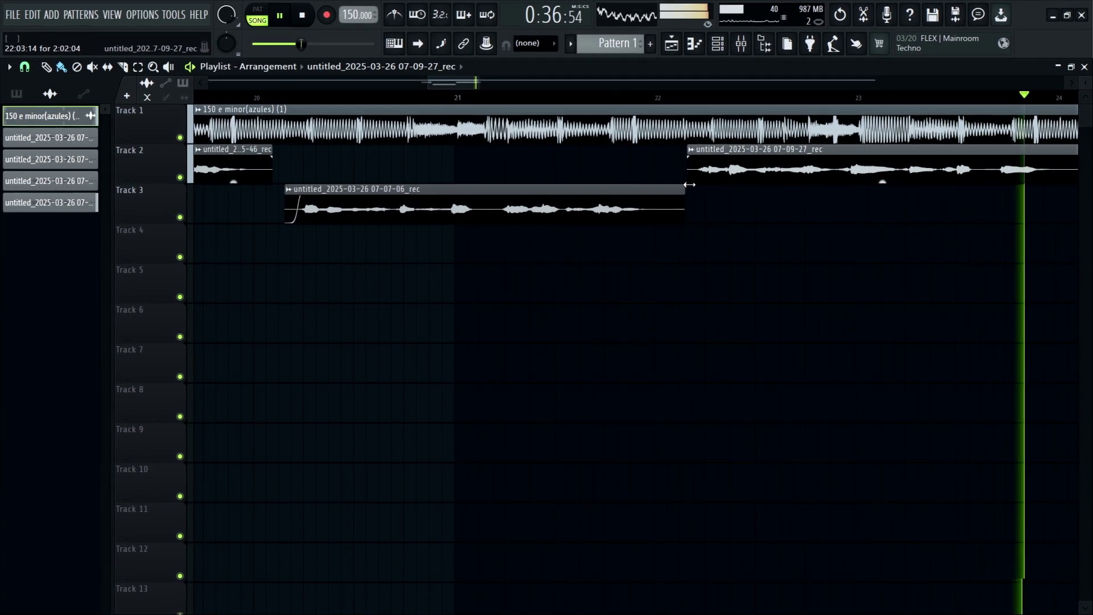
left_click(596, 97)
scroll(596, 98, "down", 3)
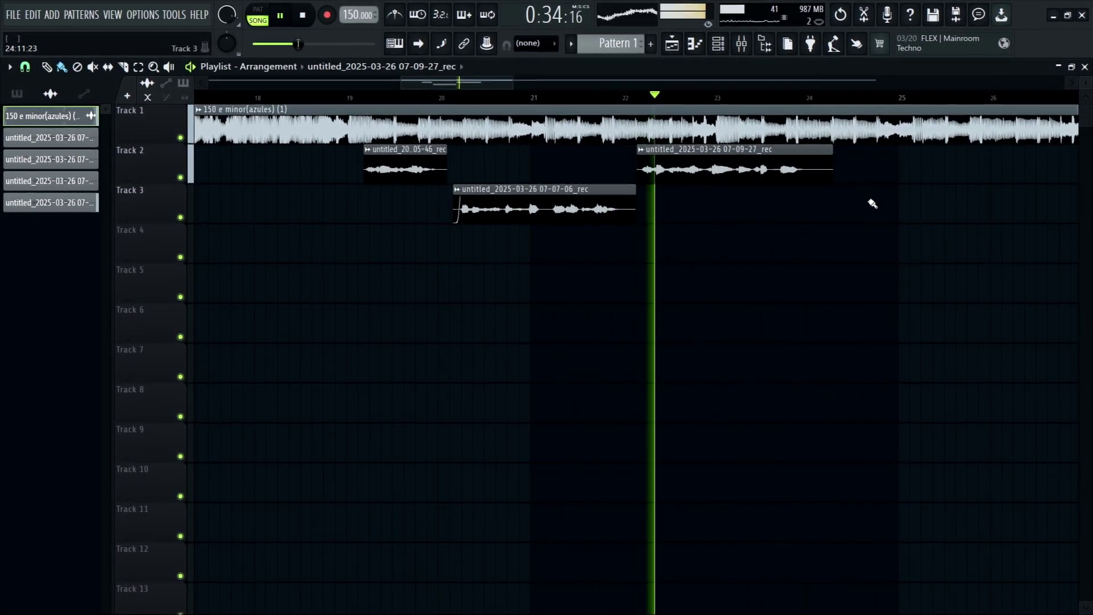
left_click_drag(827, 176, 805, 173)
Step: Add a short fade-in to the start of the vocal clip at bar 22 on Track 2 and play it back
scroll(638, 90, "up", 2)
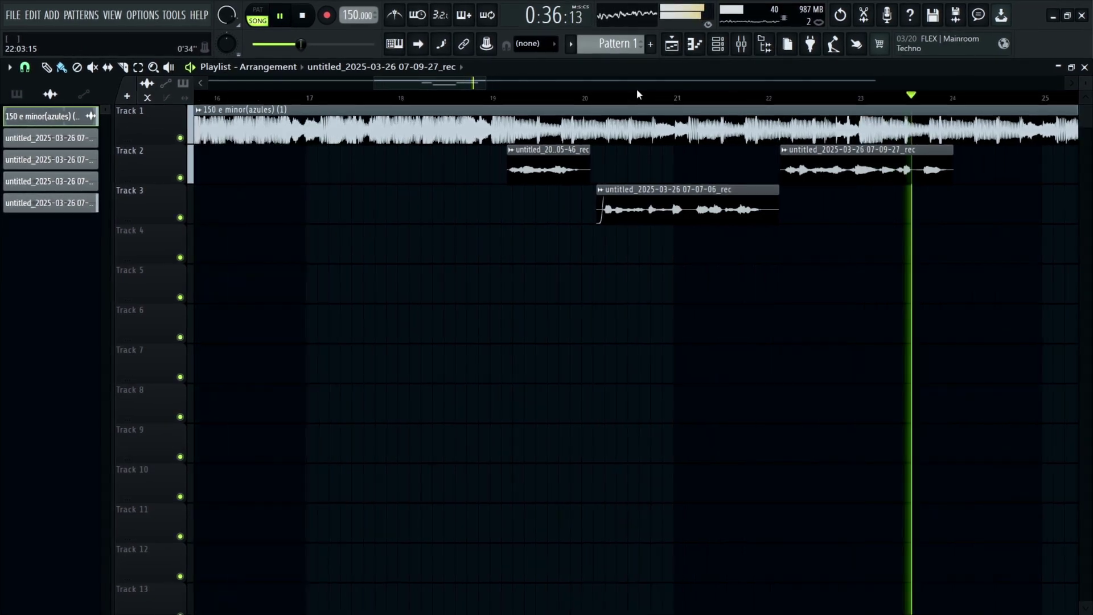
scroll(644, 95, "up", 2)
left_click_drag(439, 84, 488, 84)
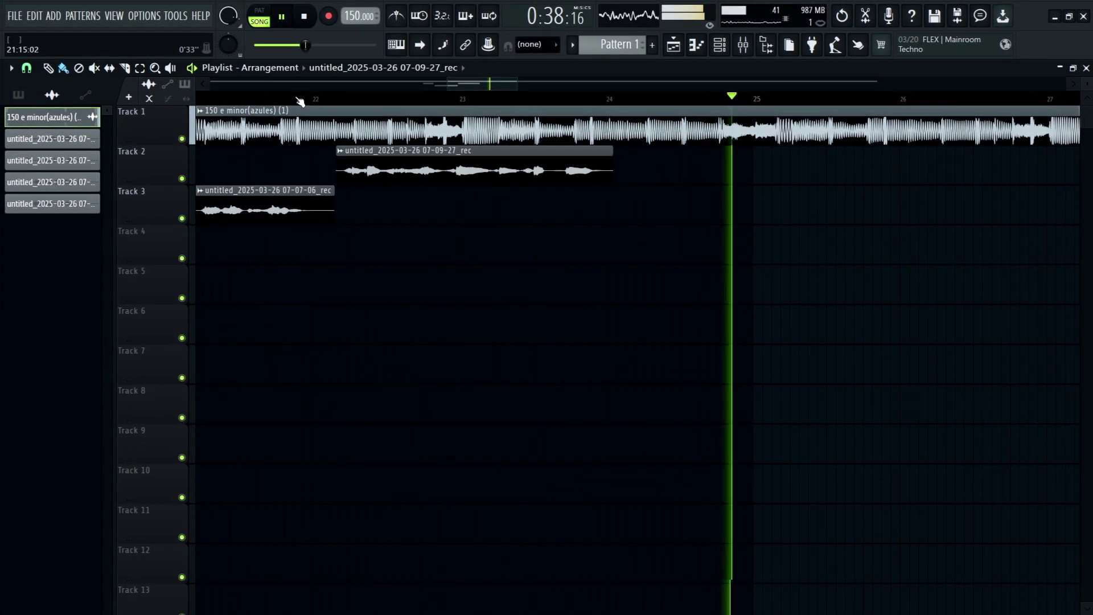
scroll(289, 100, "up", 5)
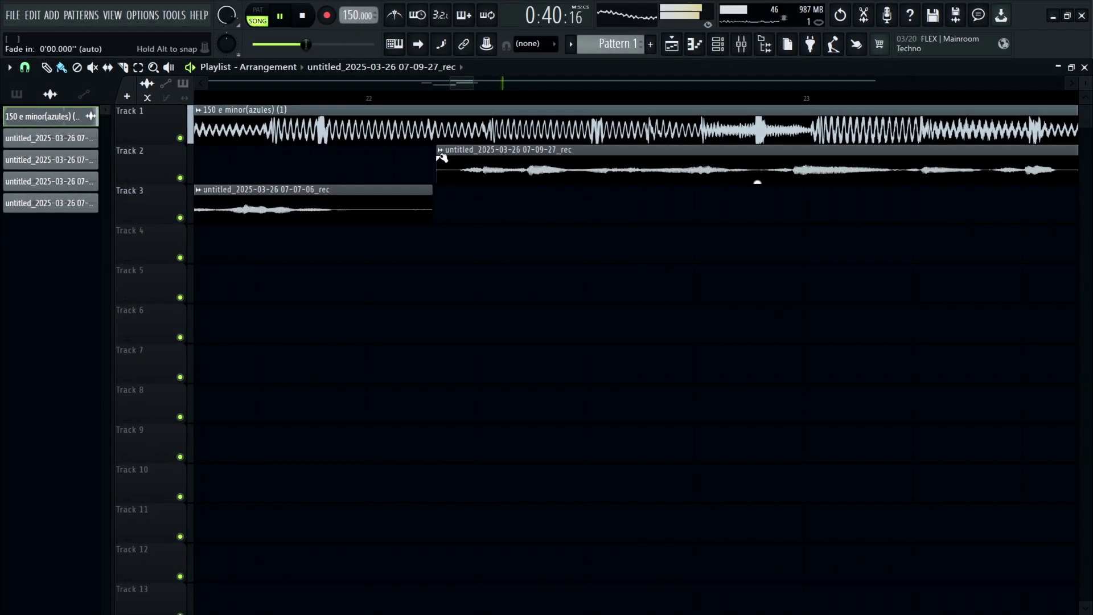
left_click(340, 97)
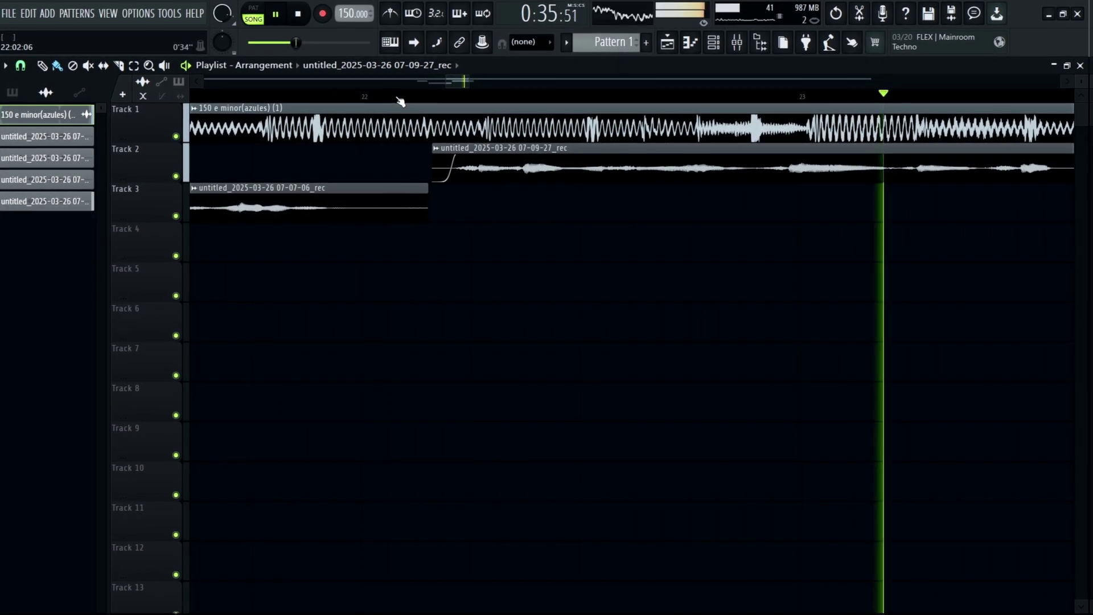
left_click(398, 100)
left_click(398, 101)
Step: Play back the recorded vocals over the beat from bar 22 and from just before bar 19
scroll(403, 102, "down", 6)
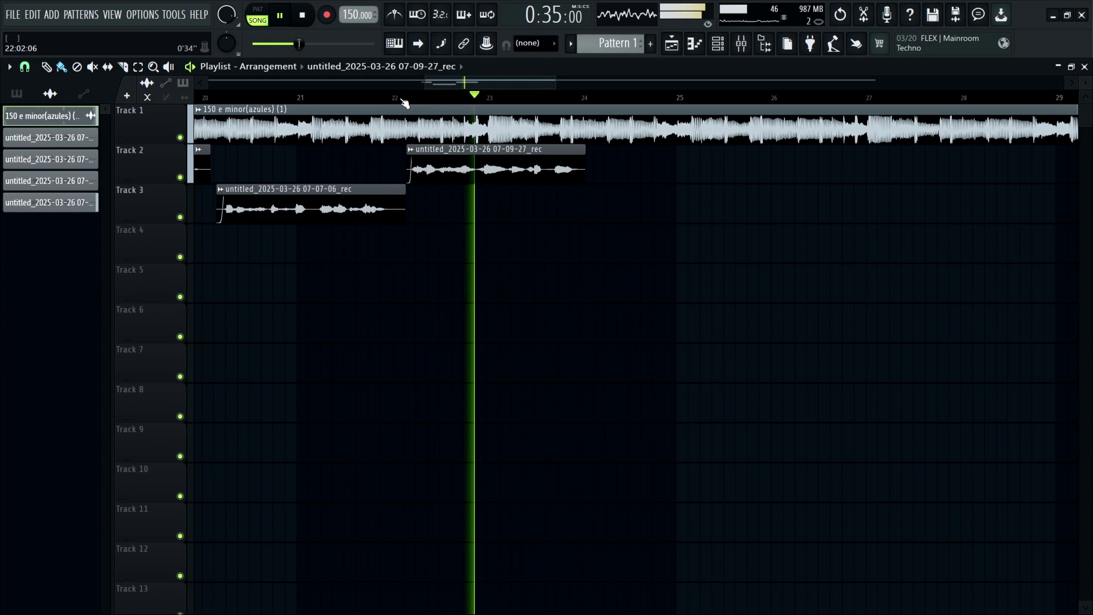
left_click(409, 103)
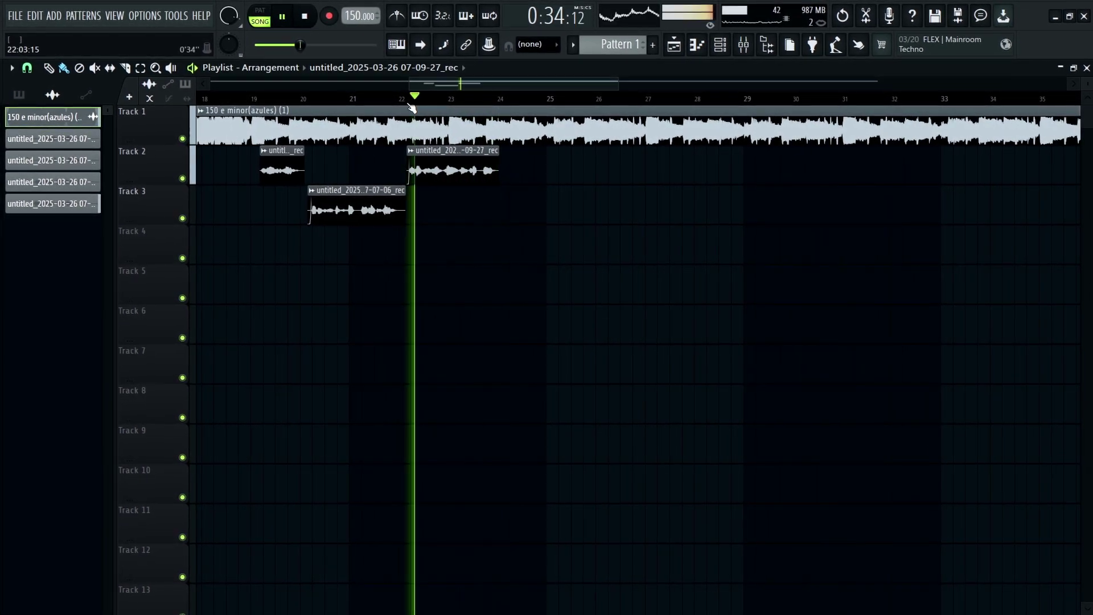
scroll(411, 109, "down", 3)
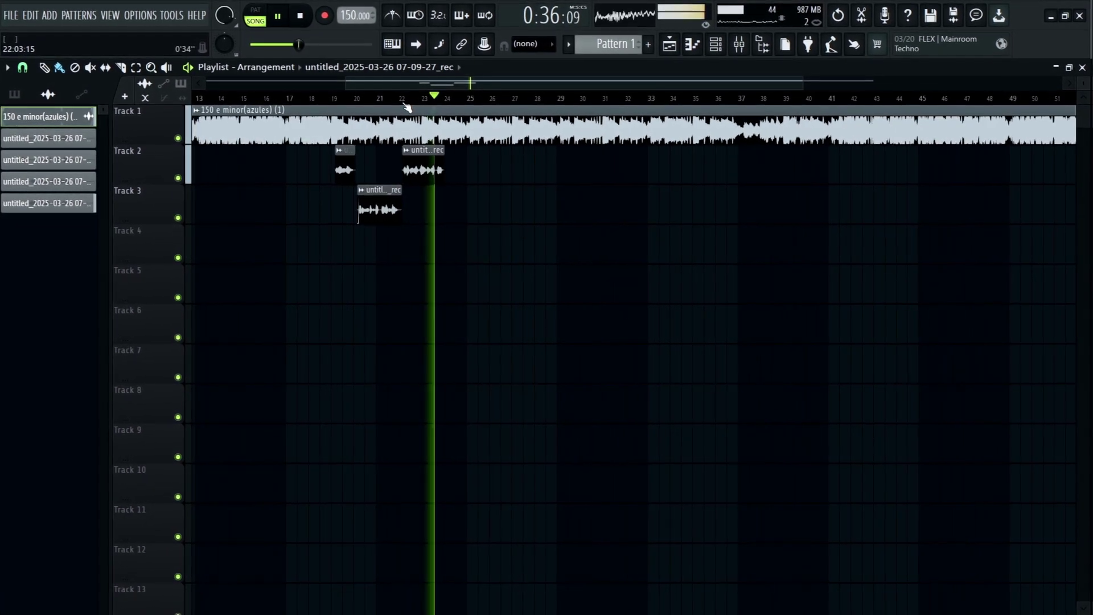
left_click(324, 98)
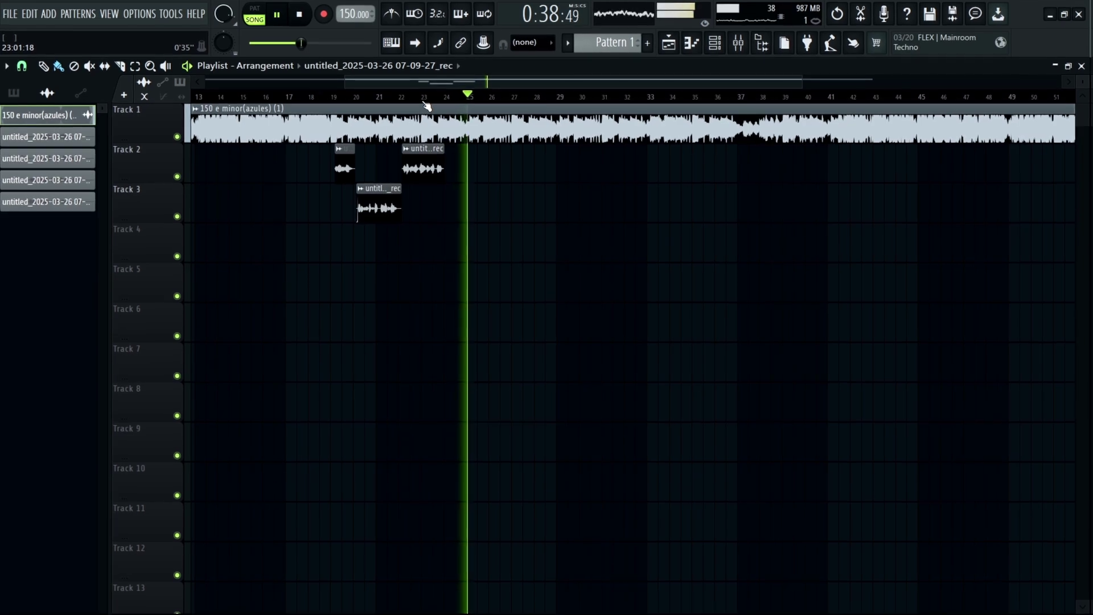
Step: Record a short vocal take on Track 3 from about the middle of bar 23 and trim its start to 23:15:01
scroll(428, 109, "up", 4)
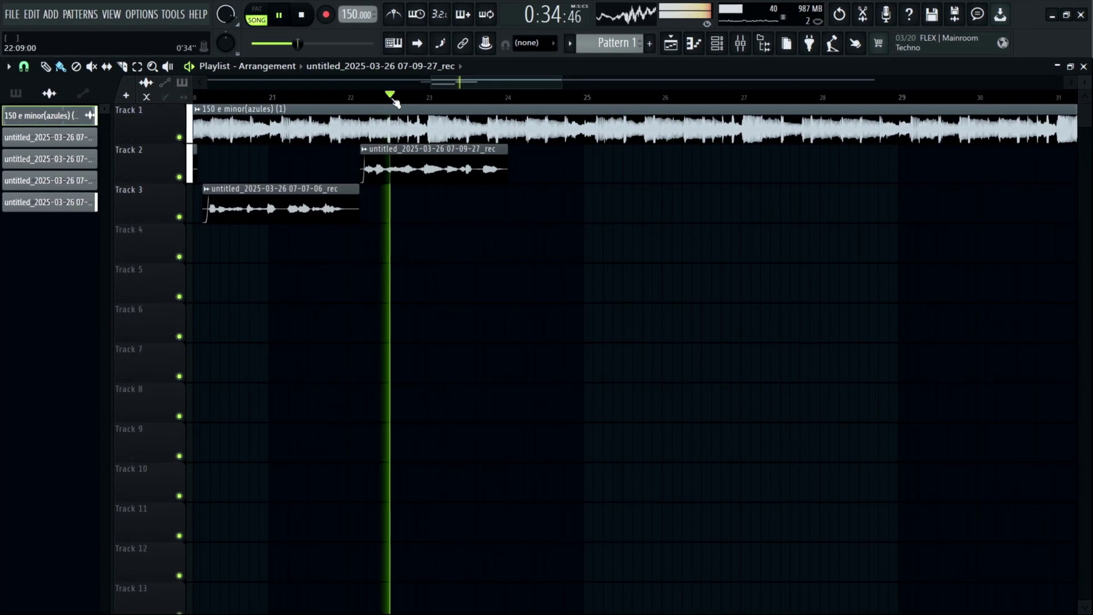
scroll(395, 103, "up", 1)
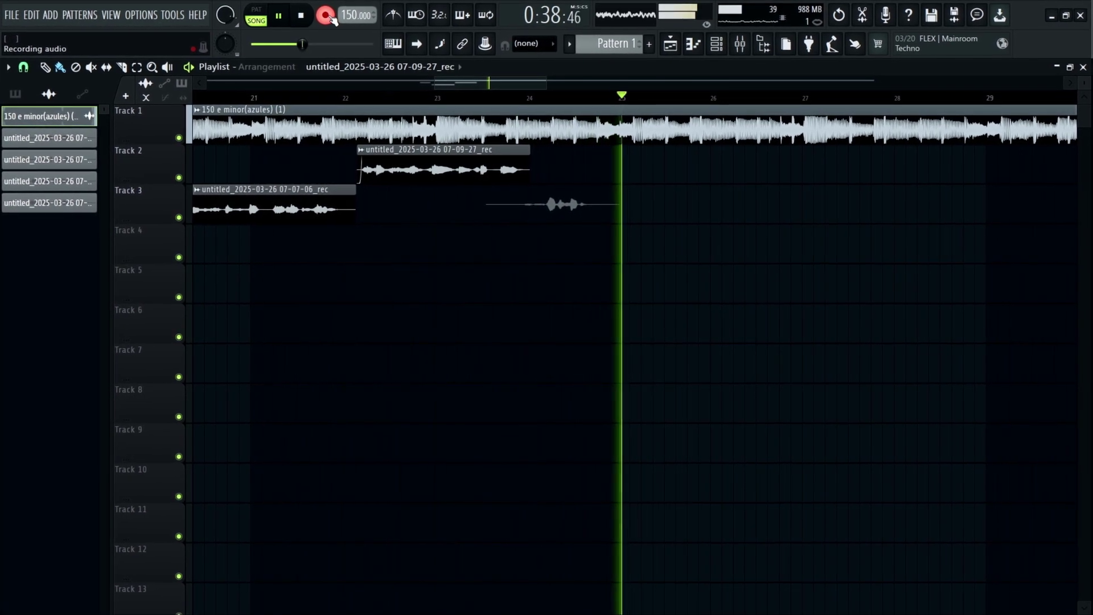
left_click(327, 15)
left_click(532, 98)
scroll(533, 100, "up", 4)
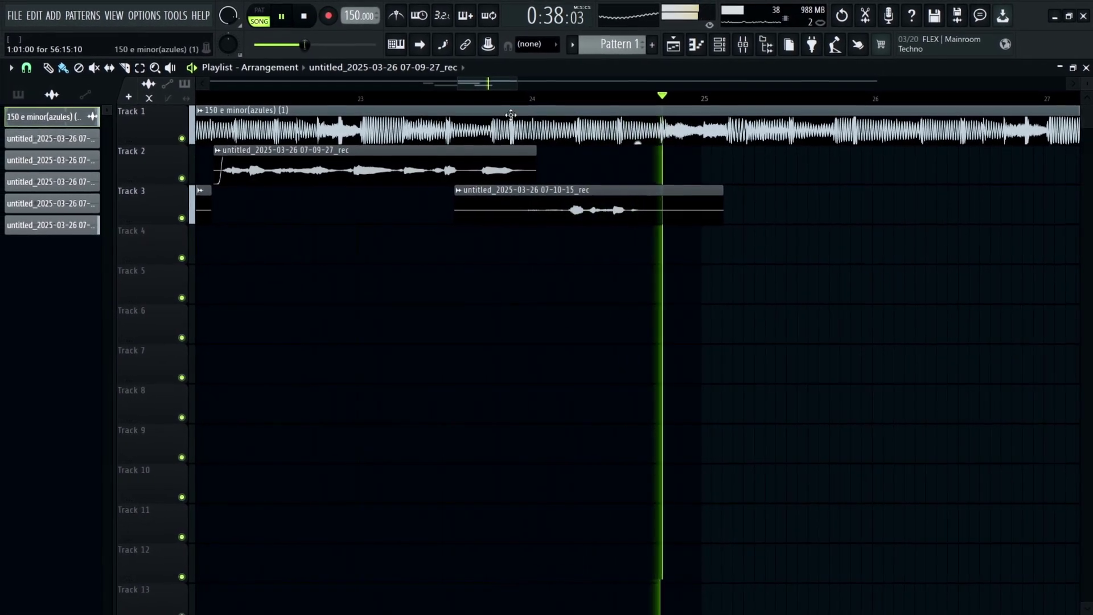
scroll(494, 93, "up", 3)
left_click(506, 99)
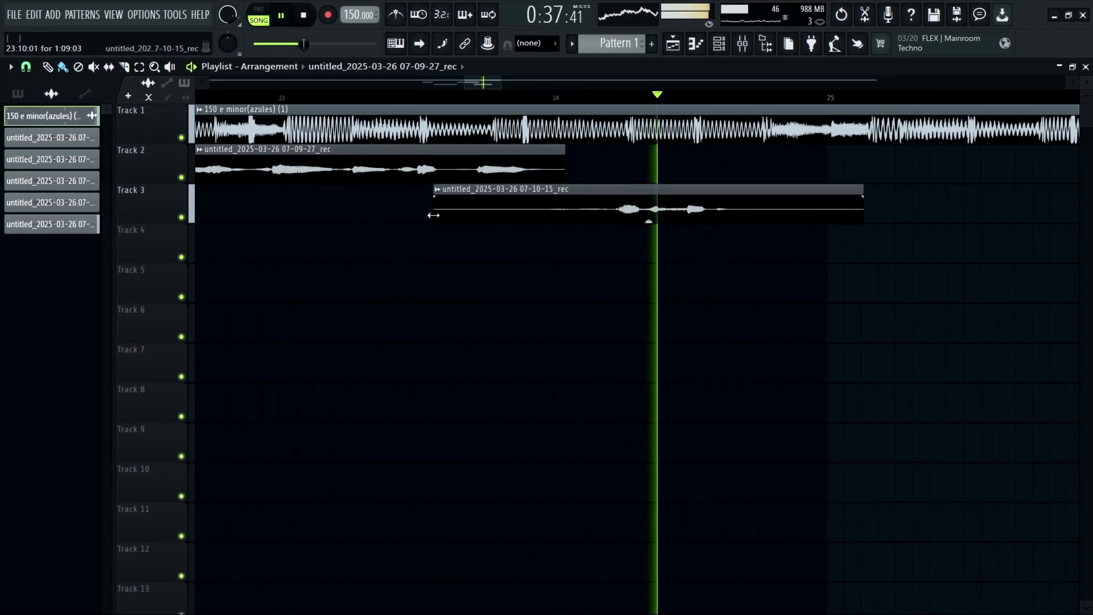
left_click_drag(434, 212, 518, 212)
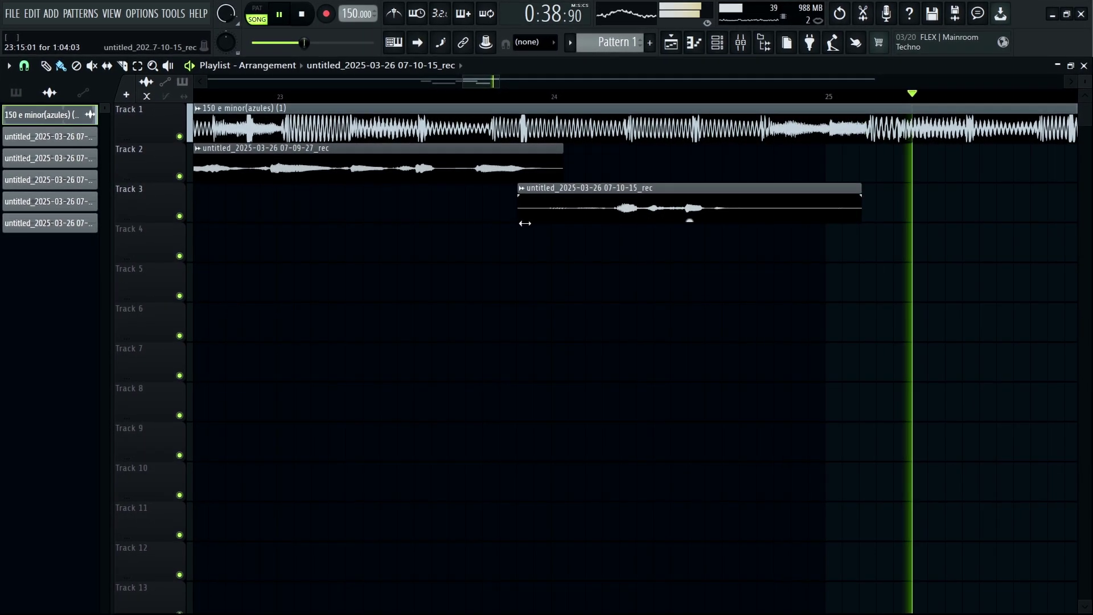
Step: Shorten the Track 3 vocal clip at 23:15:01 to a length of 0:15:03, play it back and discard it
left_click(478, 101)
left_click_drag(859, 219, 773, 221)
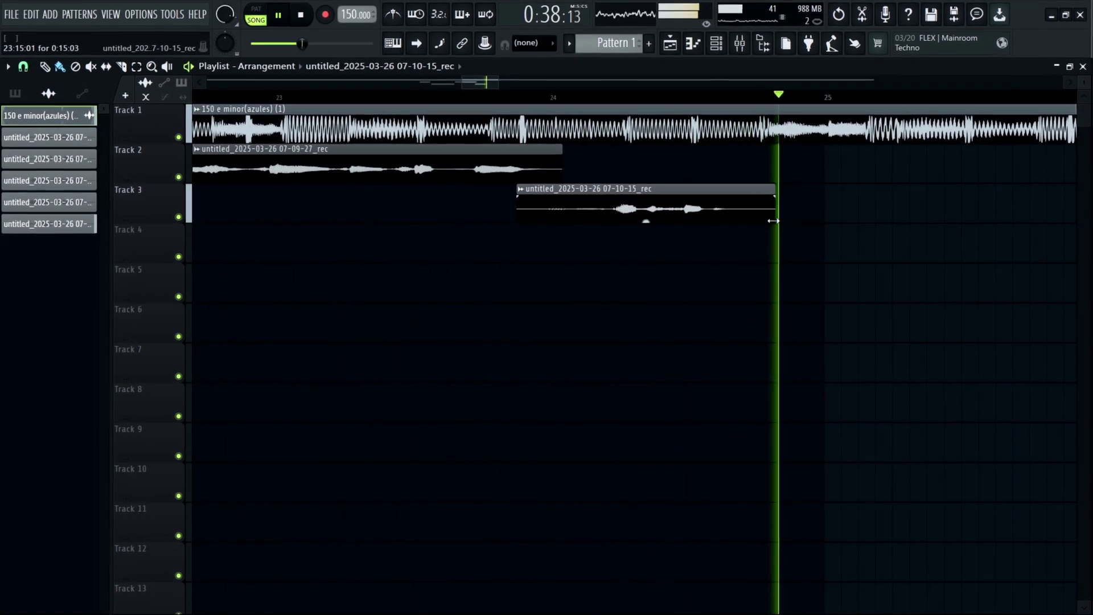
scroll(473, 97, "up", 3)
left_click(470, 101)
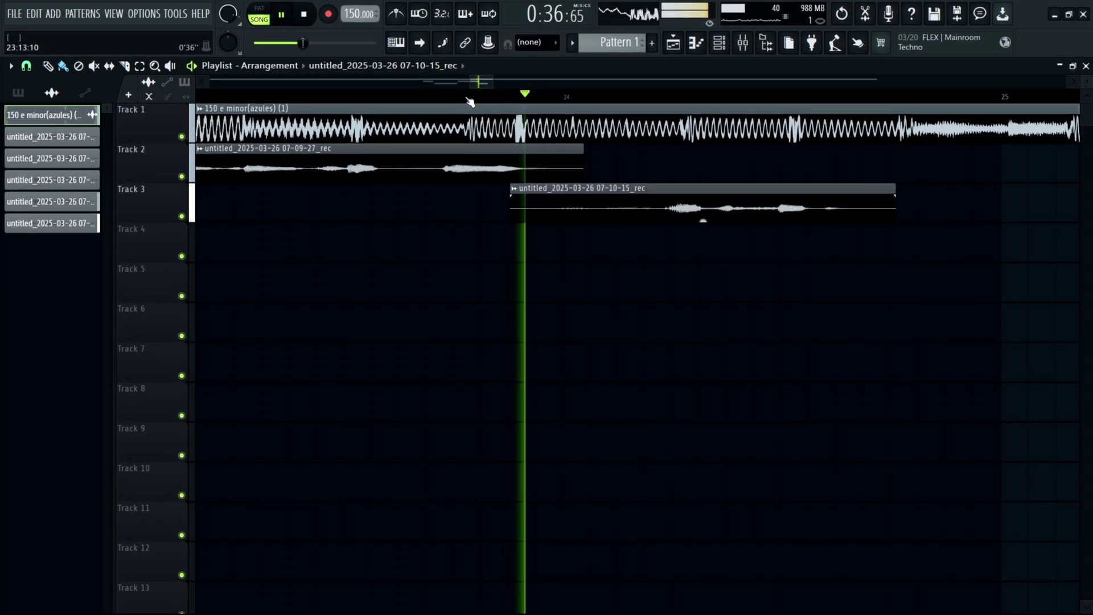
scroll(469, 101, "down", 3)
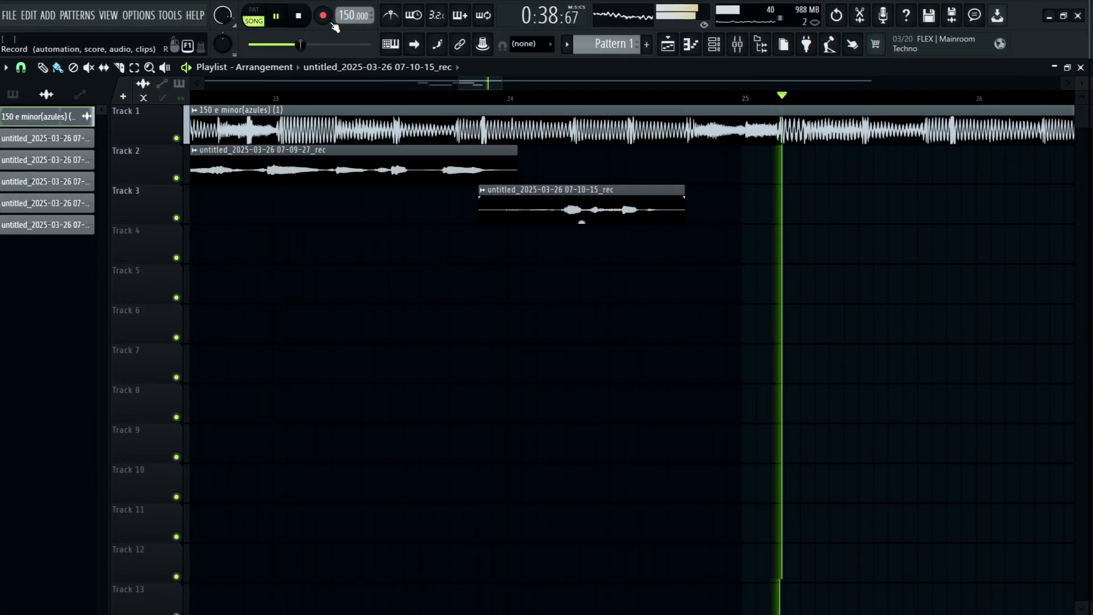
scroll(353, 100, "down", 6)
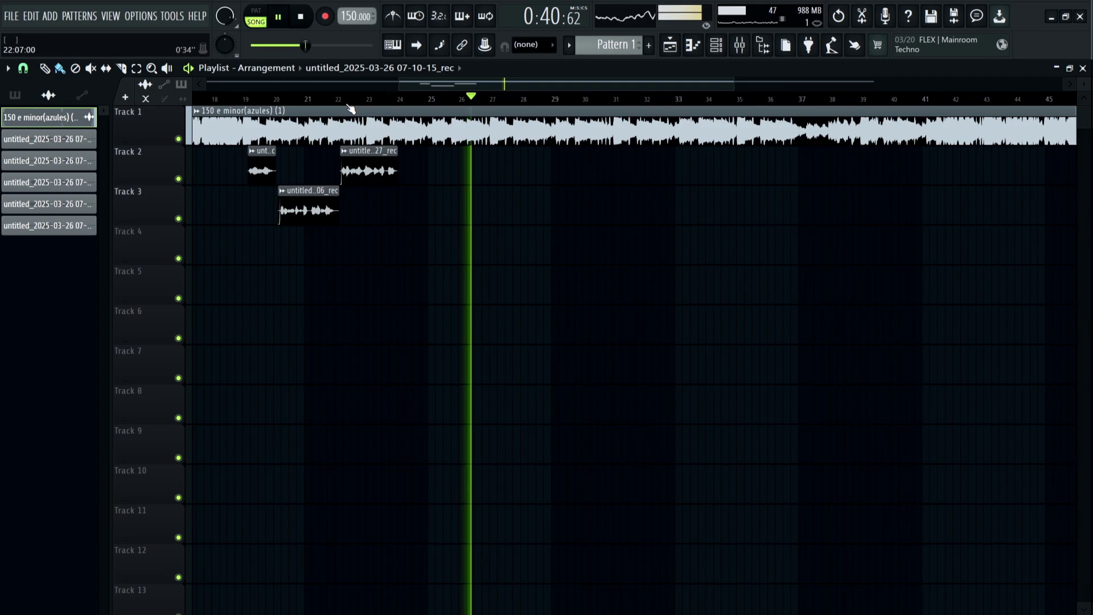
Step: Try further vocal takes on Track 3 from just after bar 23 and discard them
left_click(347, 101)
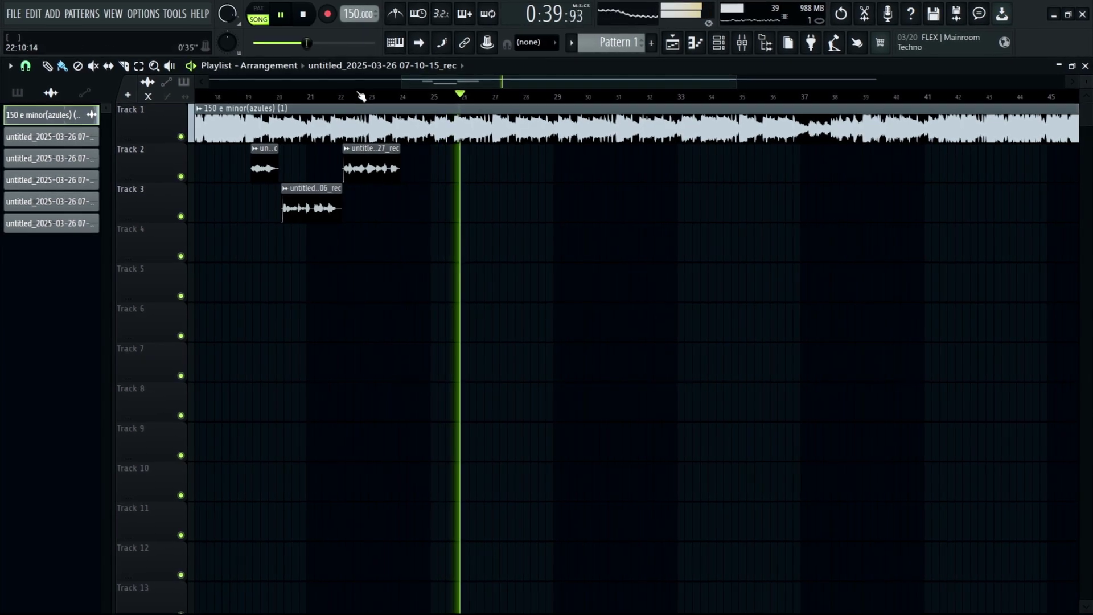
scroll(369, 101, "up", 2)
left_click(328, 15)
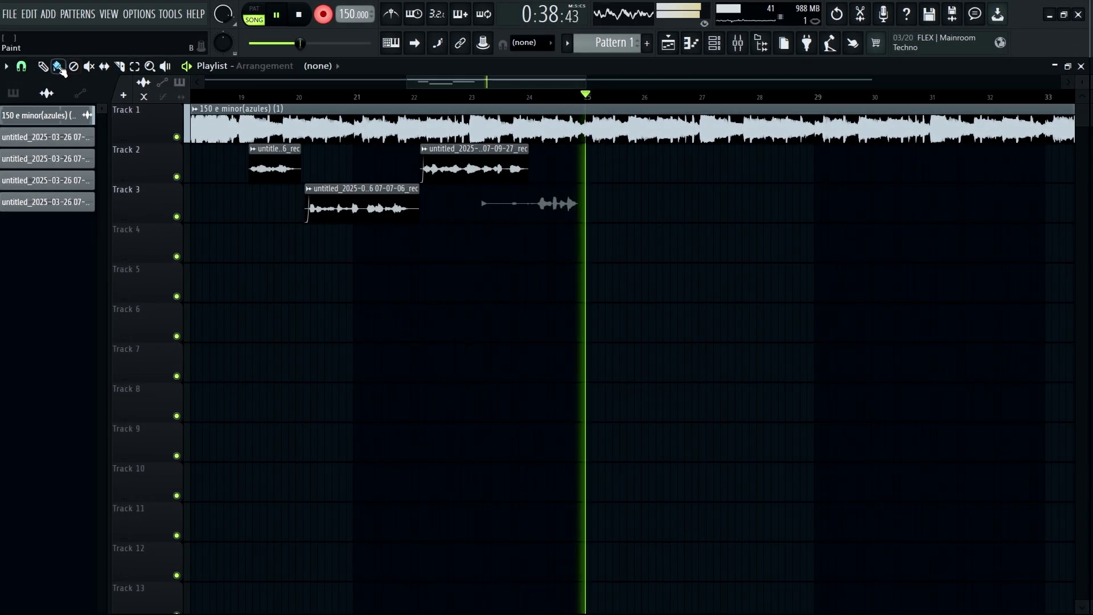
left_click(327, 14)
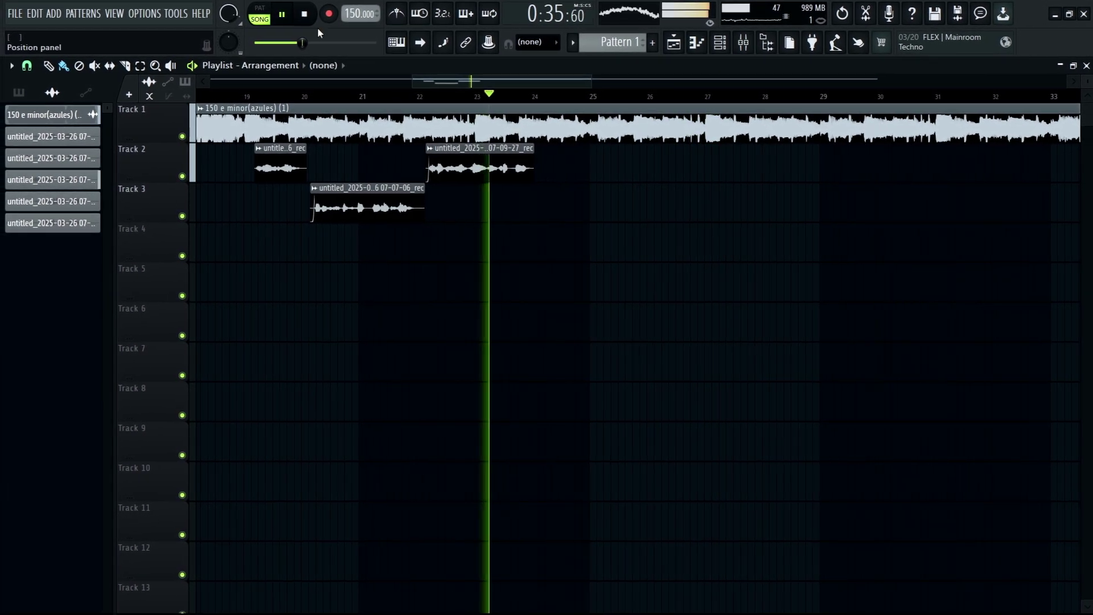
left_click(329, 14)
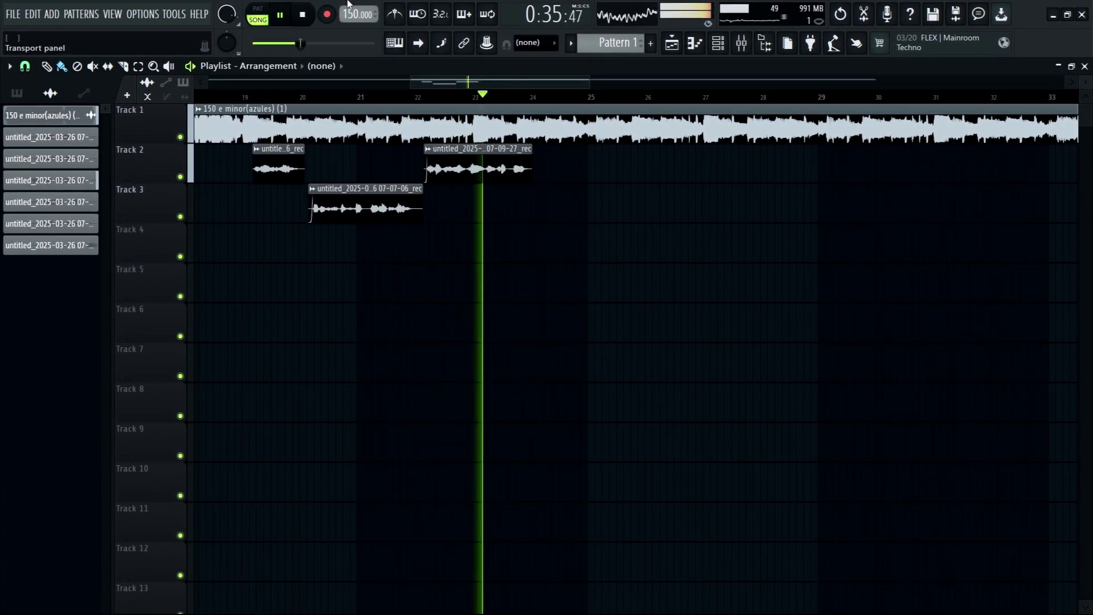
Step: Record a Track 3 vocal take from about the middle of bar 23 to just after bar 26, play it back and delete it
left_click(456, 97)
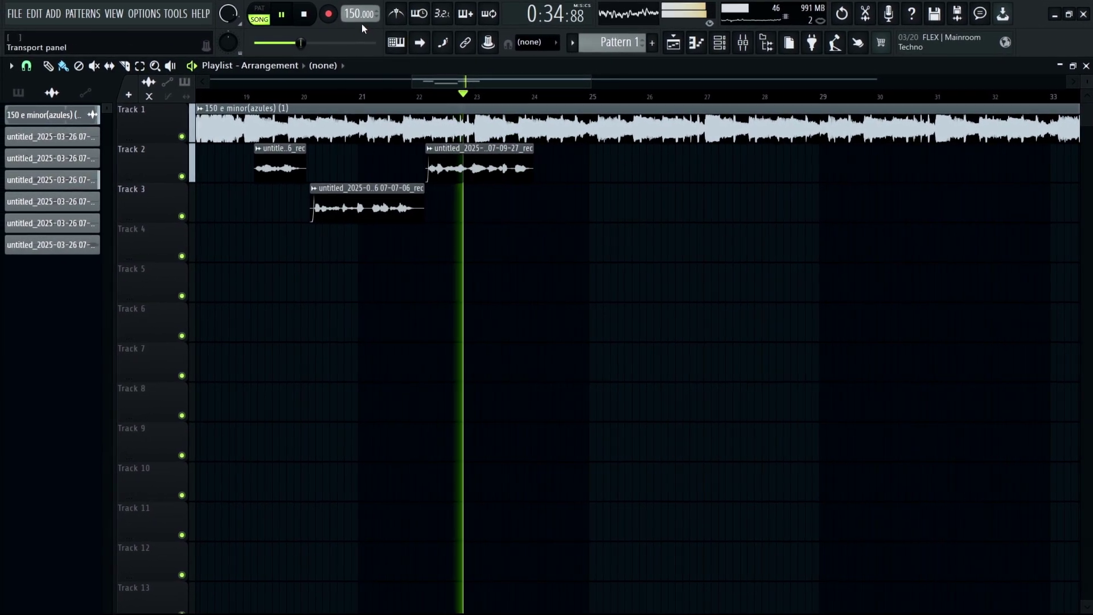
left_click(333, 19)
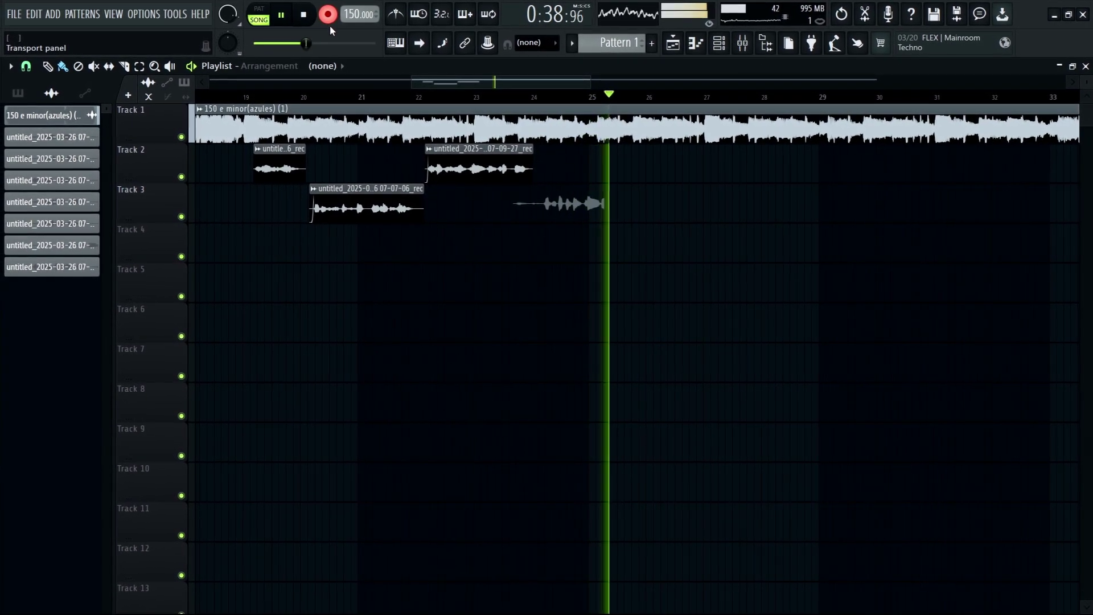
left_click(328, 17)
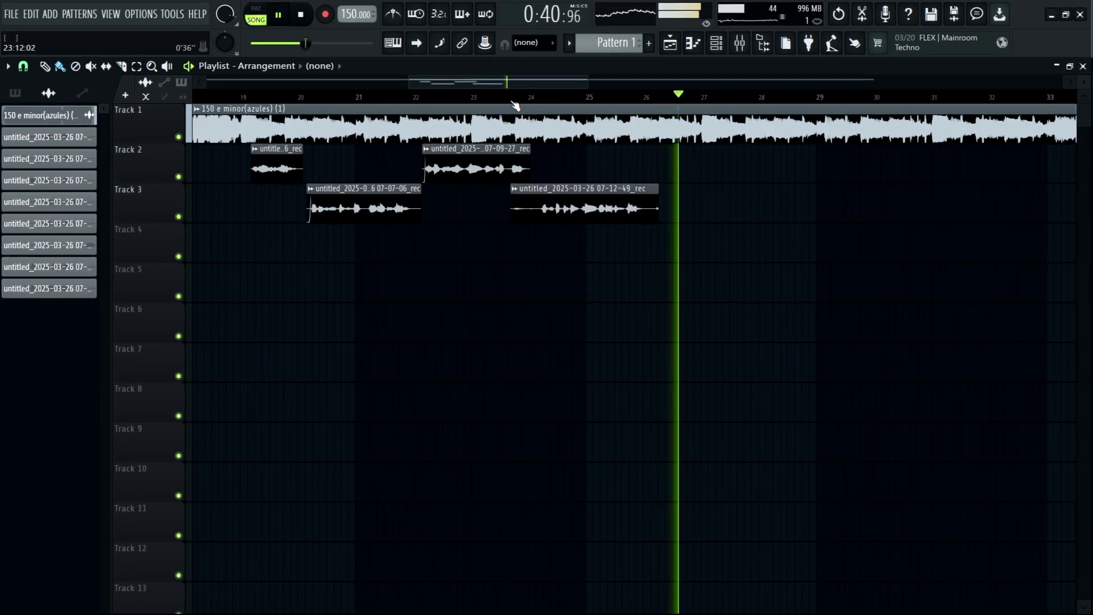
left_click(519, 101)
scroll(531, 108, "up", 3)
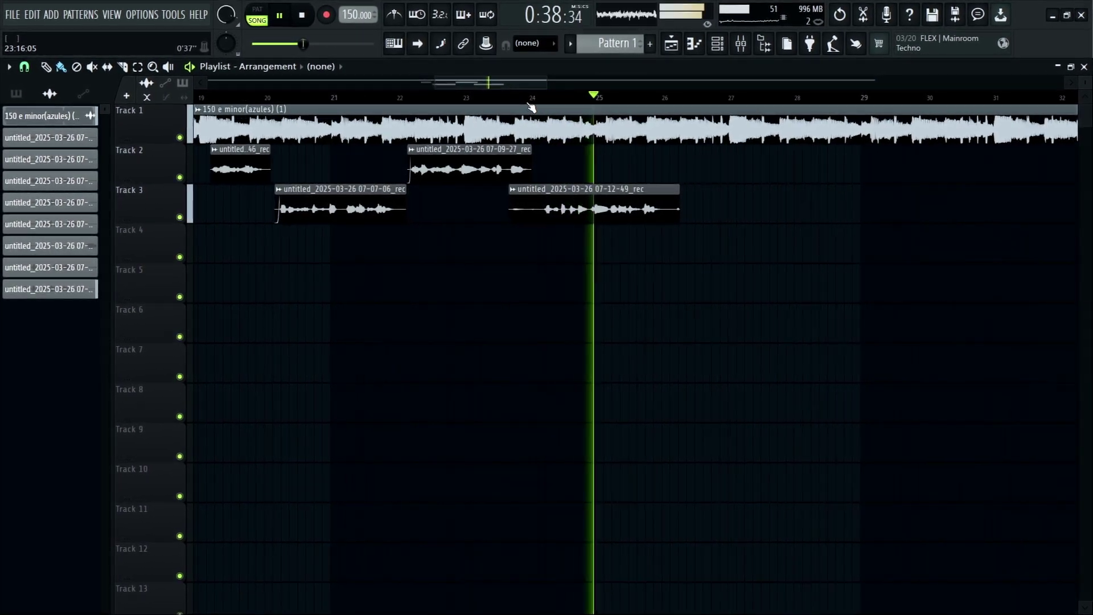
right_click(603, 212)
Step: Record a longer Track 3 vocal take starting at bar 23, play it back from about bar 24 and delete it
left_click_drag(434, 84, 484, 85)
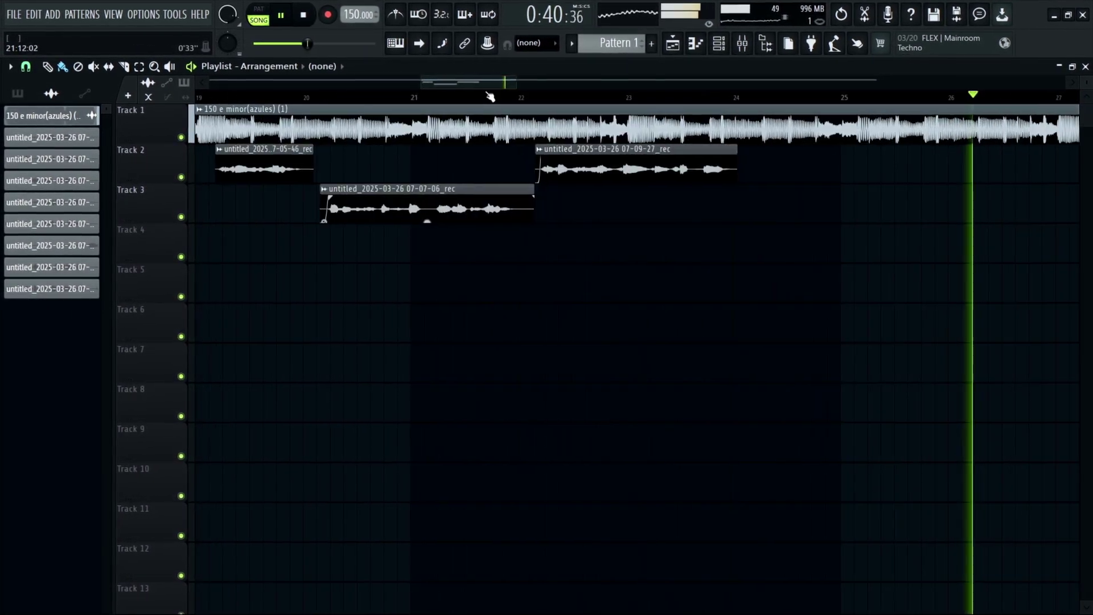
left_click(545, 98)
left_click(327, 16)
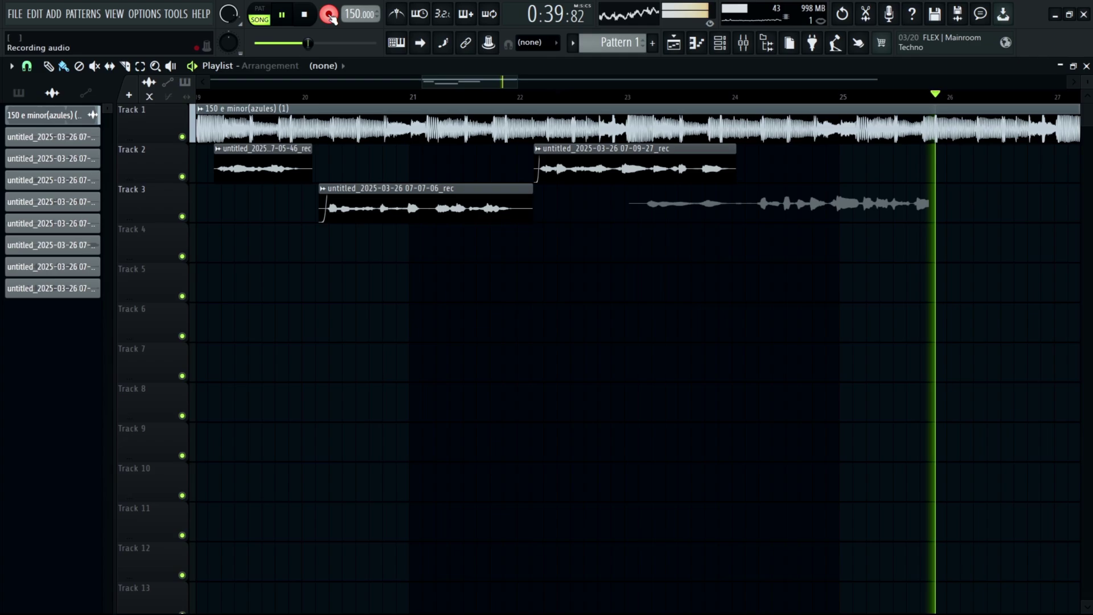
left_click(330, 14)
left_click(742, 102)
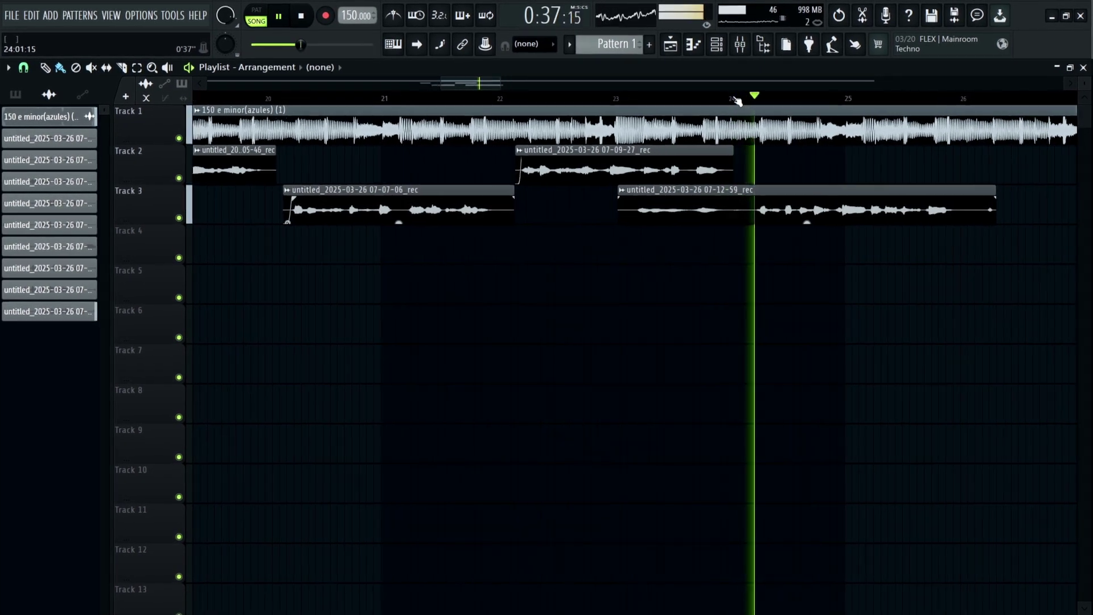
scroll(740, 102, "up", 3)
scroll(736, 101, "down", 3)
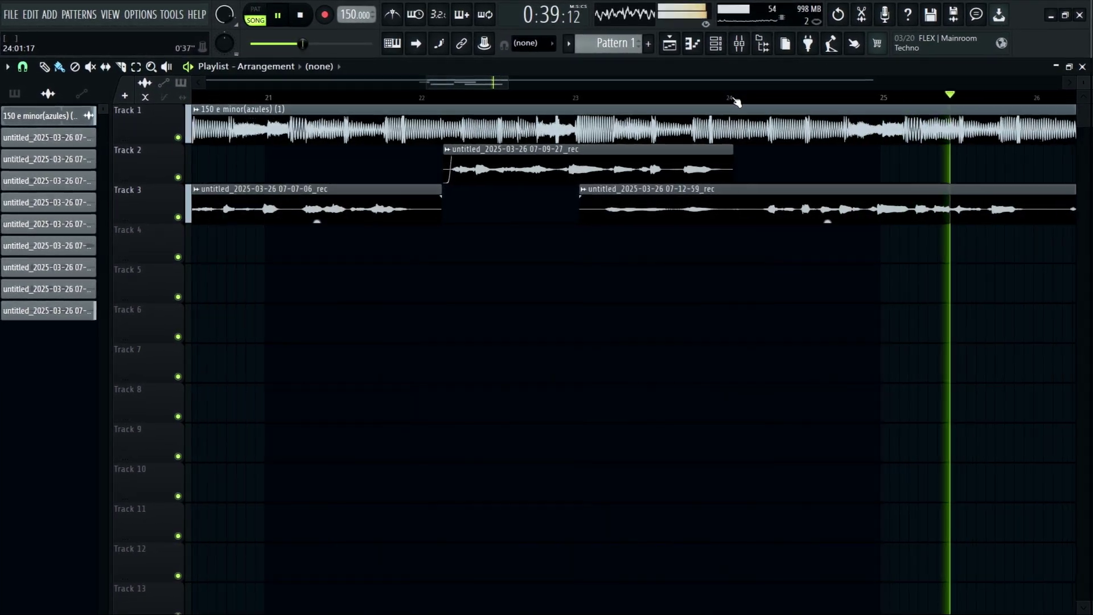
right_click(762, 196)
Step: Record a Track 3 vocal take from past the middle of bar 23 to just before bar 26, audition it and delete it
left_click(637, 98)
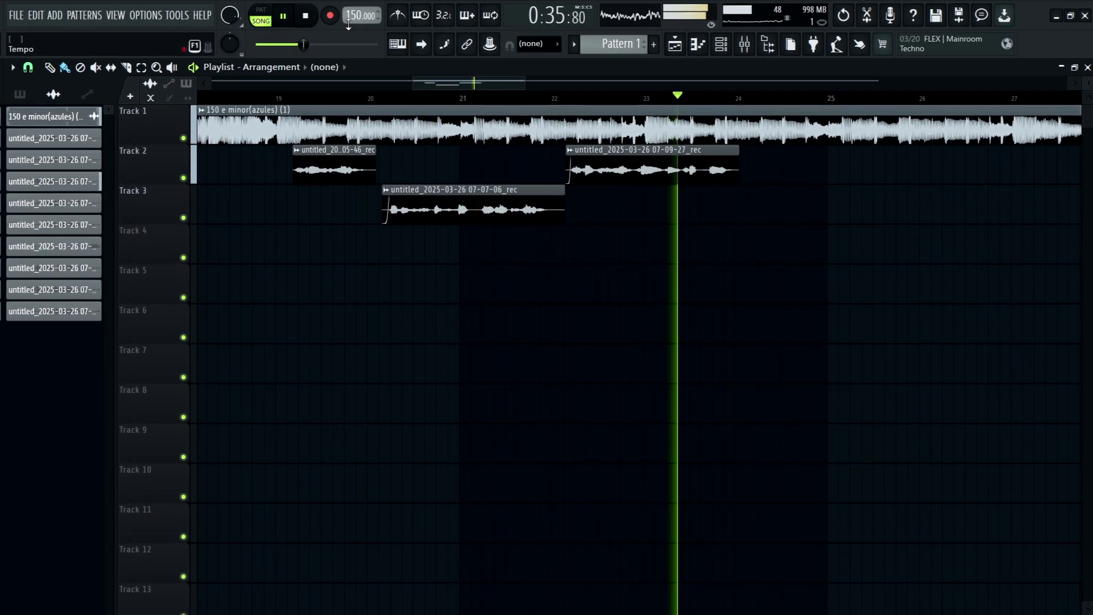
left_click(328, 15)
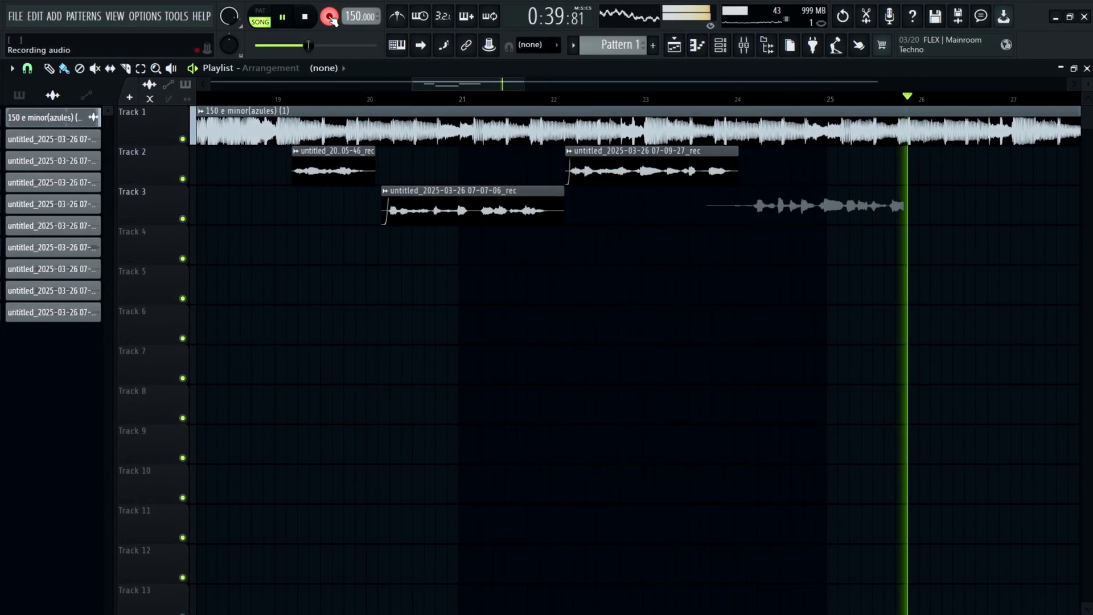
left_click(330, 15)
left_click(725, 98)
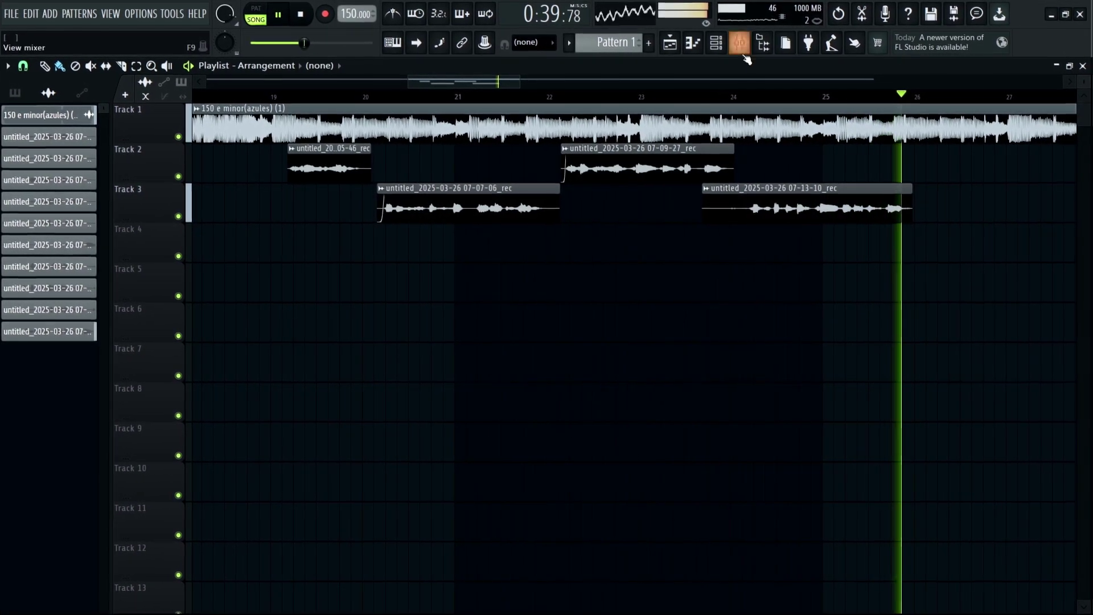
right_click(800, 210)
Step: Stop playback and reroute the rec mixer track from Main on insert 3 to doubles on insert 5 and Main on insert 6
left_click(574, 98)
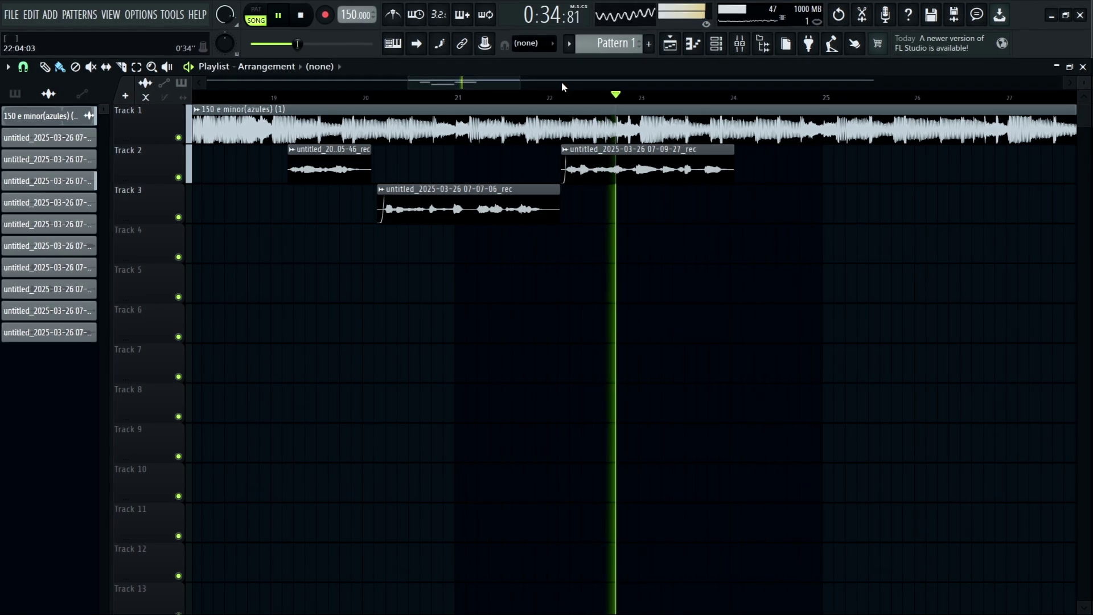
key("F9")
key("space")
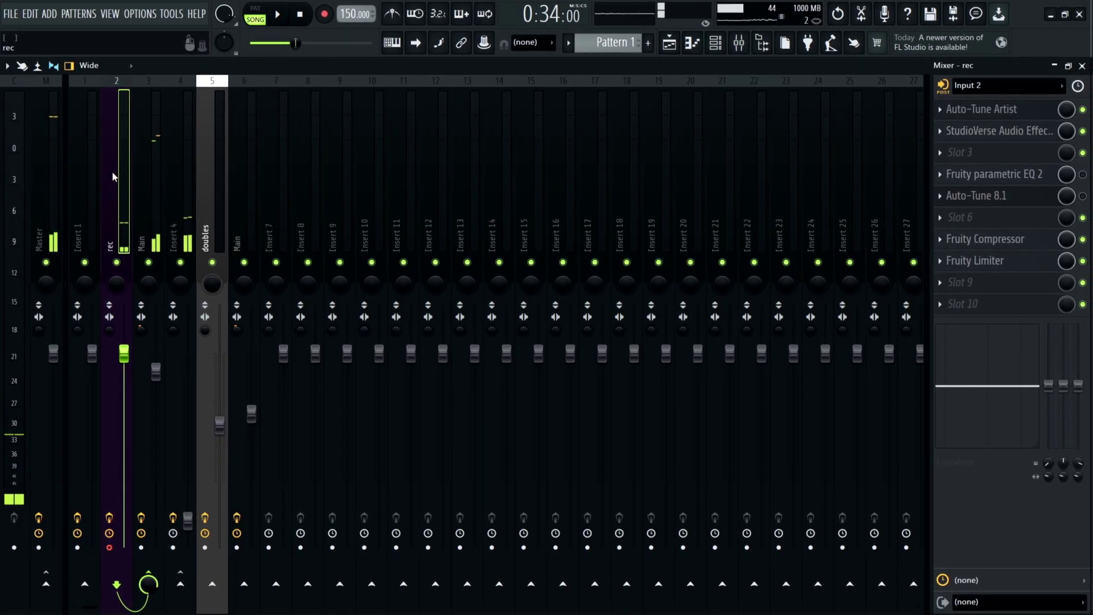
left_click(151, 574)
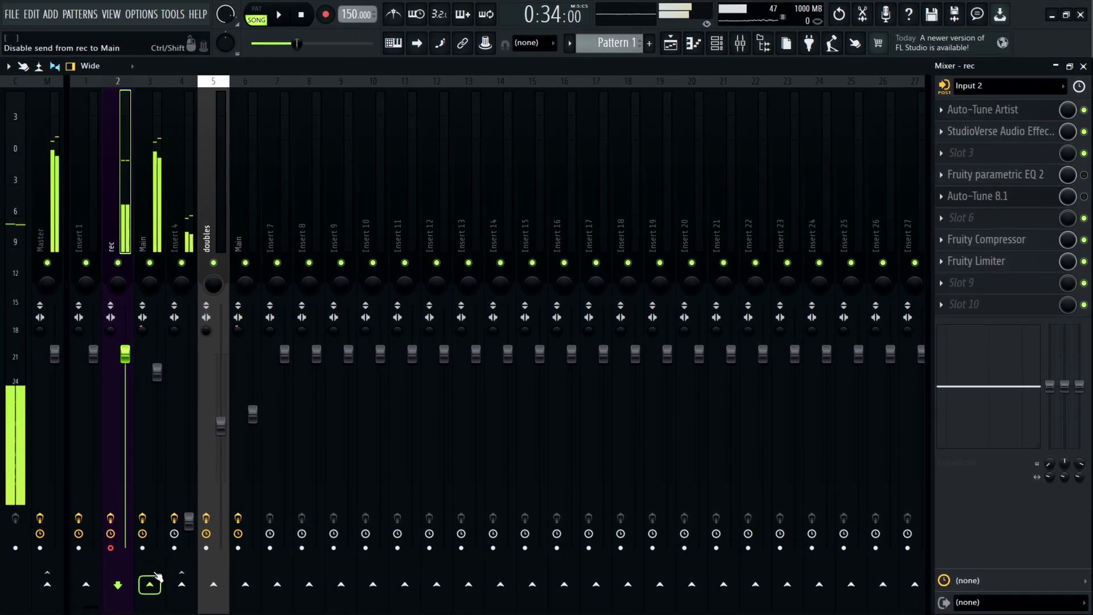
left_click(213, 584)
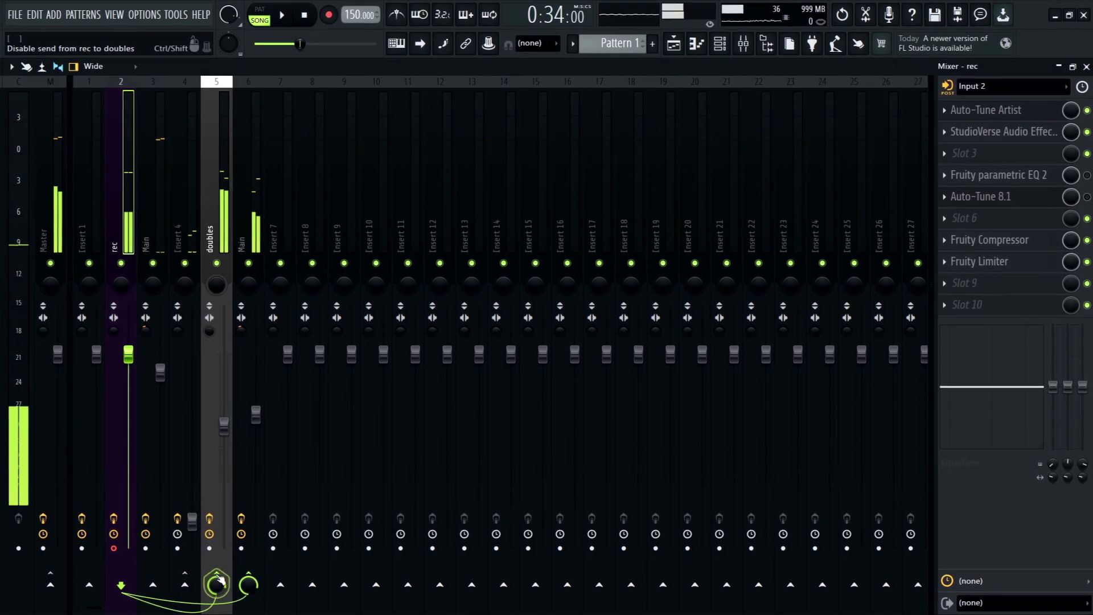
left_click(671, 42)
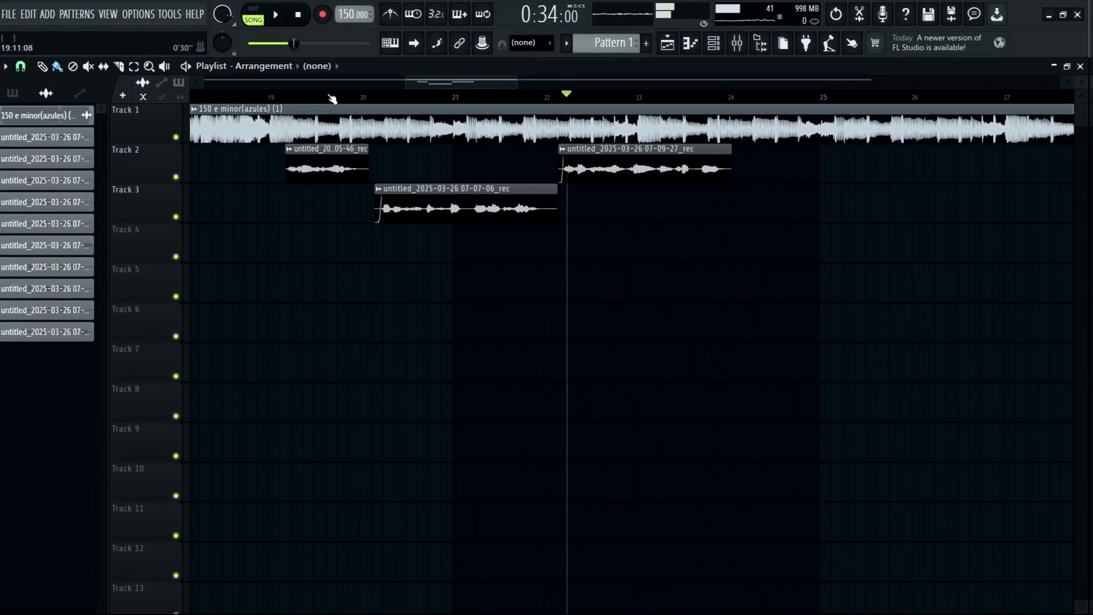
Step: Record a doubles take over the beat on Track 4, starting just before bar 19
left_click(224, 96)
left_click(277, 16)
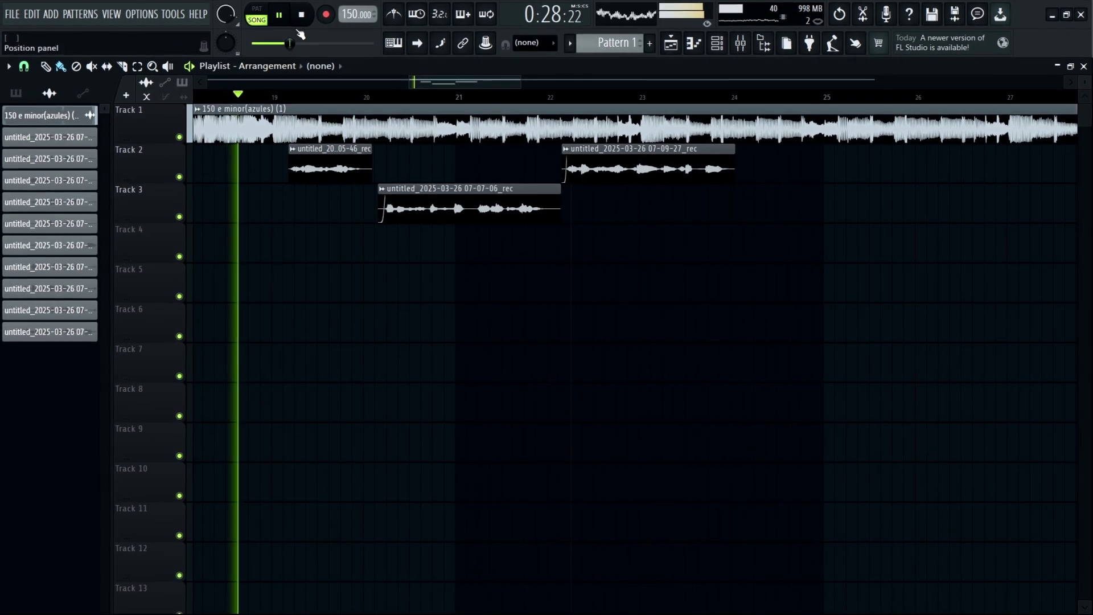
left_click(324, 16)
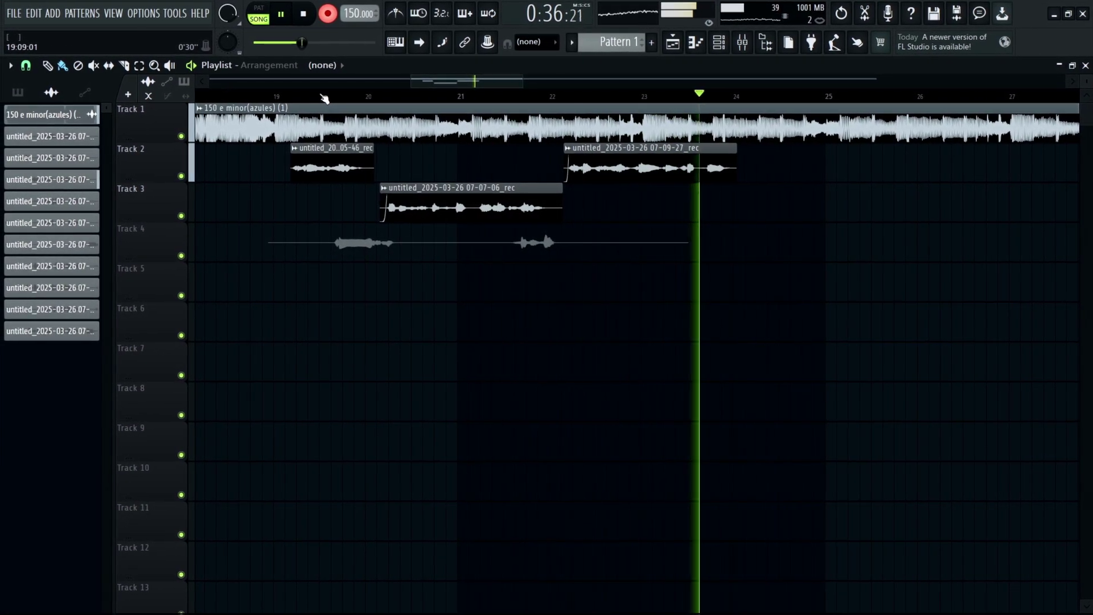
left_click(329, 16)
Step: Solo Track 4 to audition the doubles take, trim its start to 19:08:04 and delete the clip
left_click(693, 98)
right_click(179, 258)
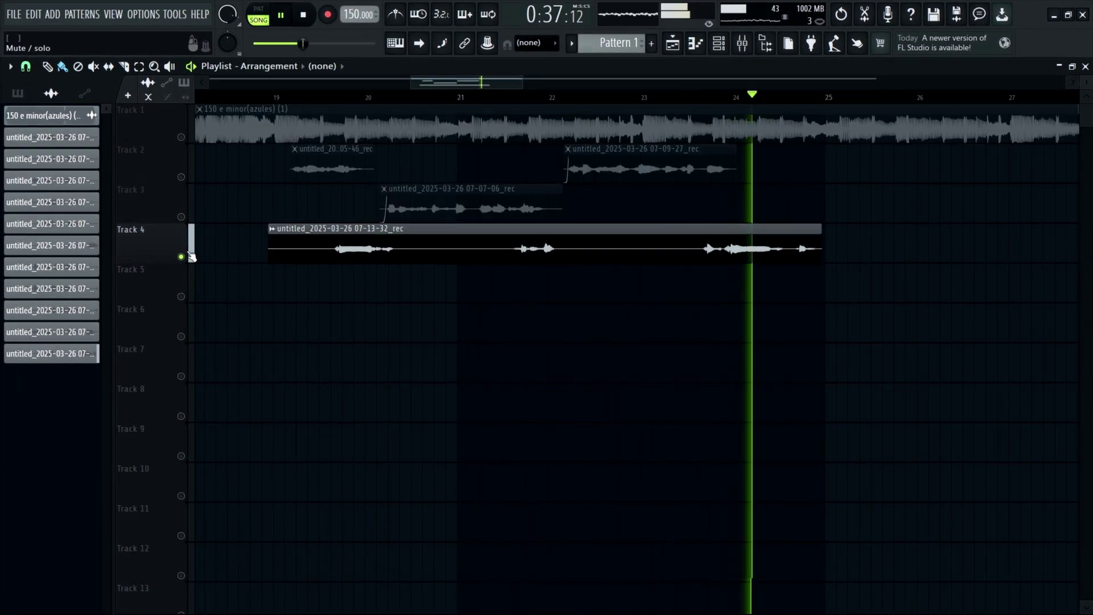
left_click(504, 98)
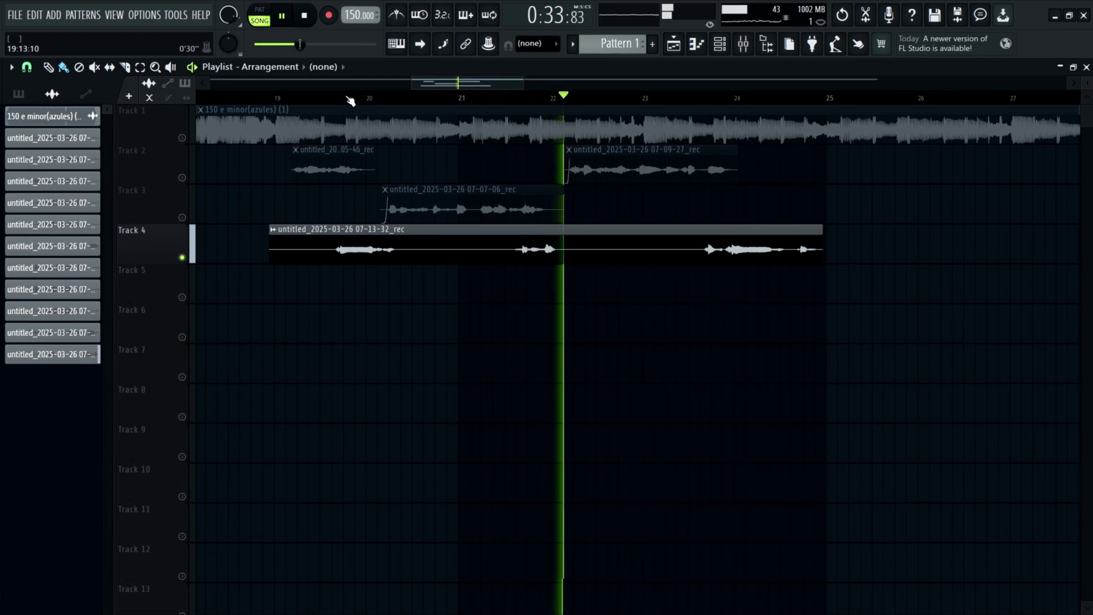
left_click_drag(268, 260, 313, 268)
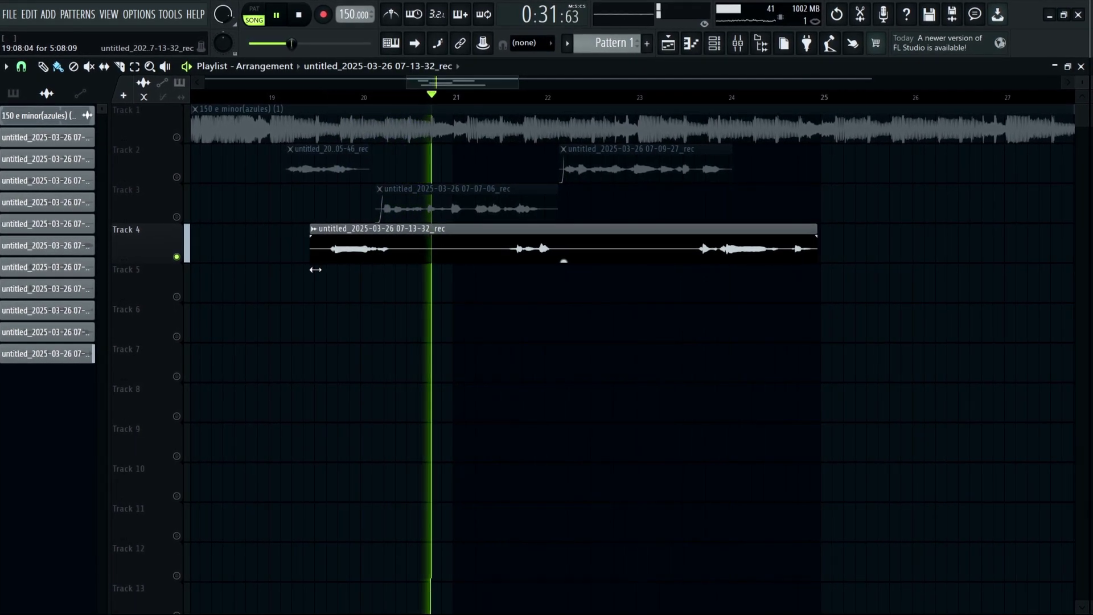
right_click(312, 259)
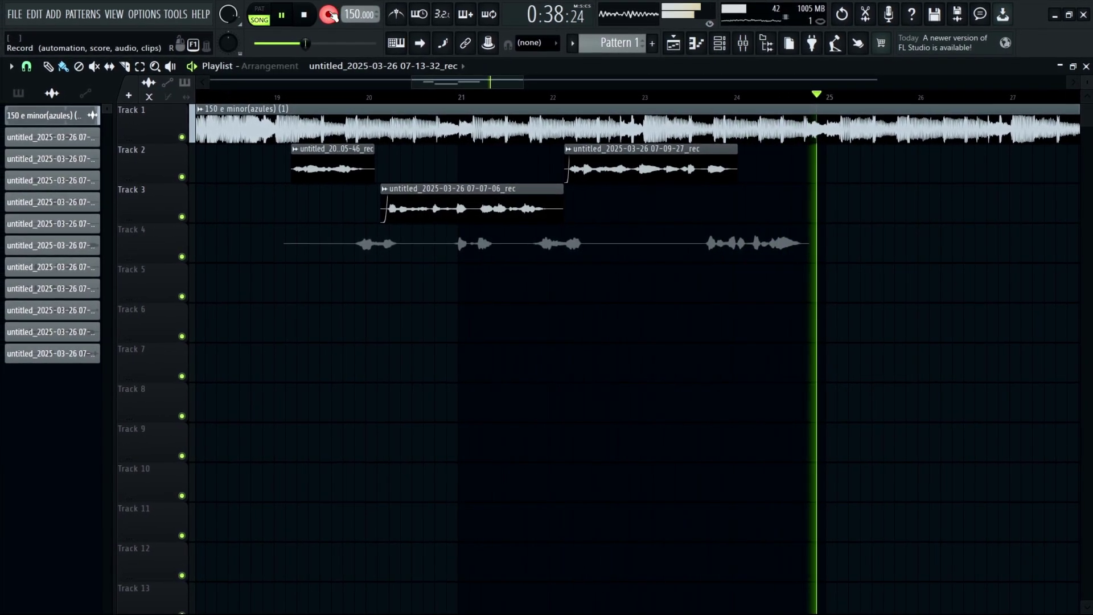
Step: Record a new doubles take on Track 4 from just after bar 19 and, with the track soloed, trim its end to about mid-bar 22
left_click(329, 15)
left_click(681, 97)
right_click(181, 256)
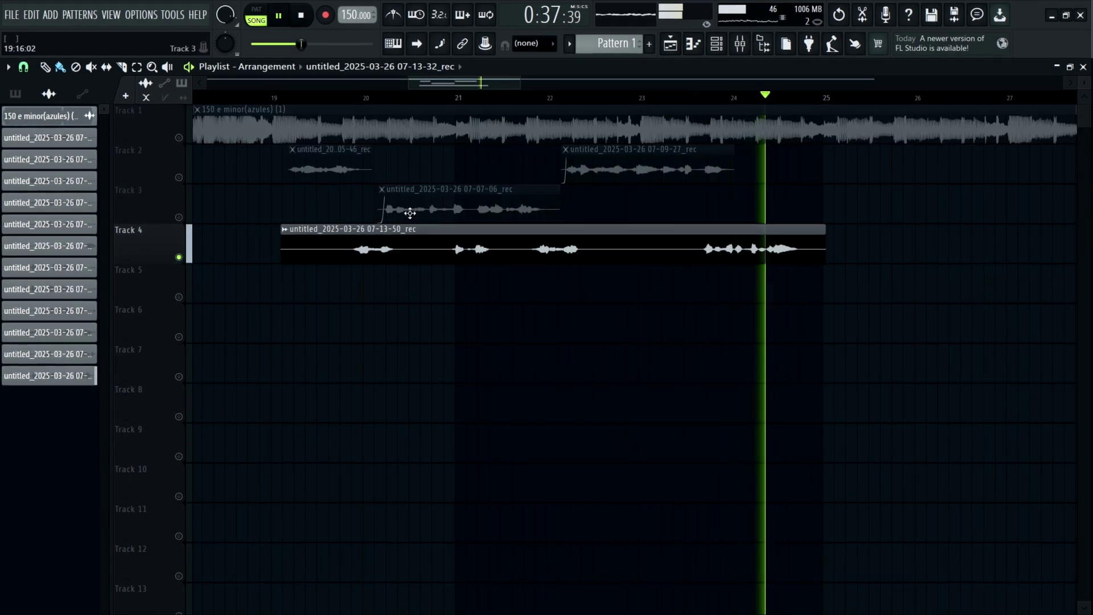
left_click_drag(827, 254, 598, 270)
Step: Play back the trimmed doubles clip in solo from bar 22 and from bar 19, and view its audio clip settings
left_click(551, 98)
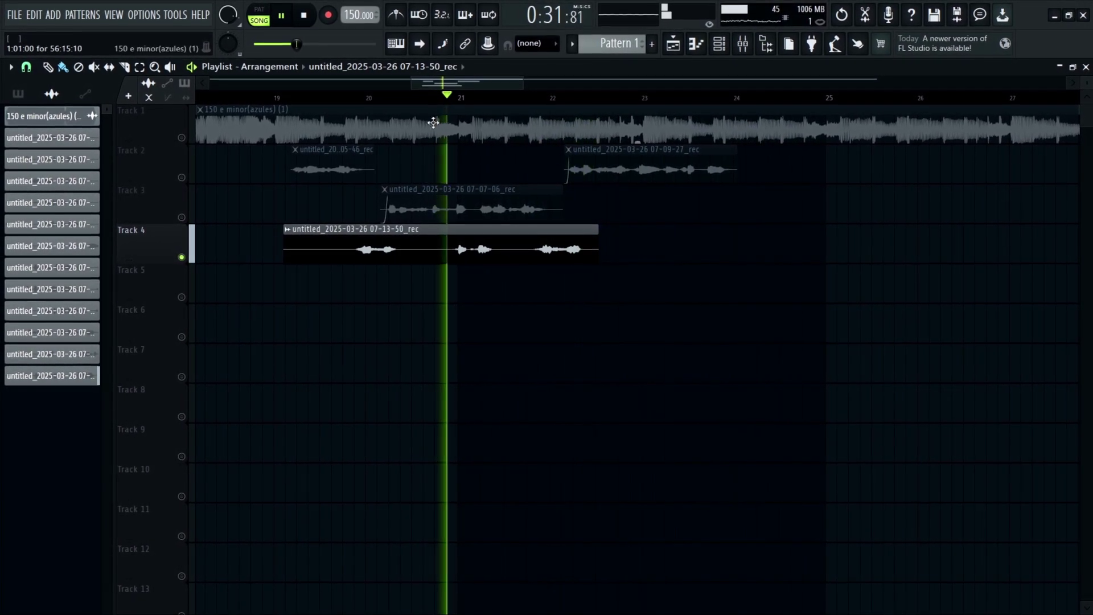
left_click(358, 101)
double_click(386, 246)
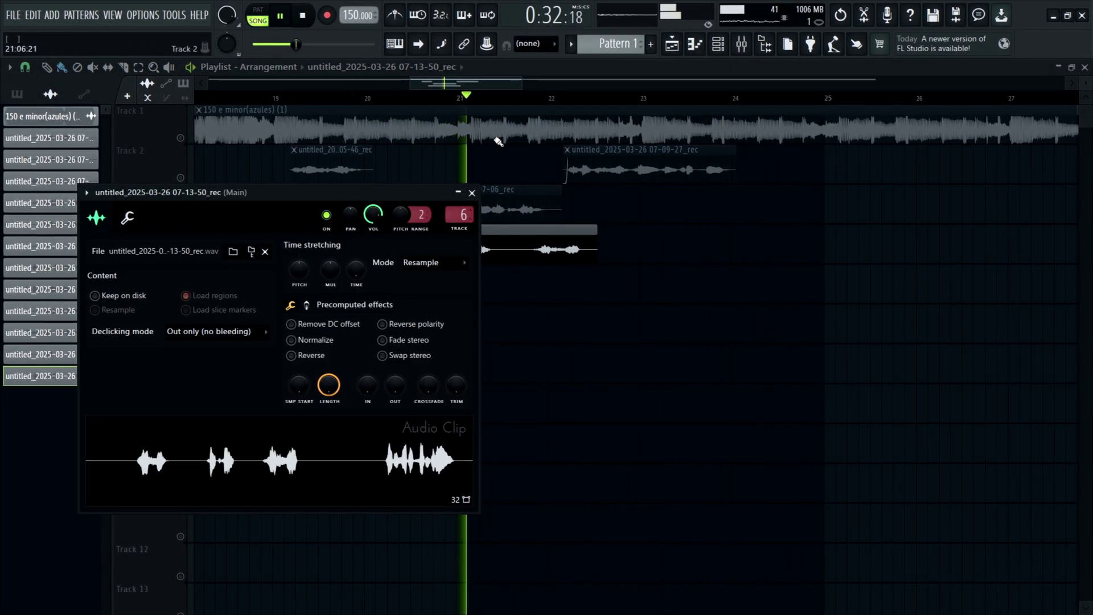
key("Escape")
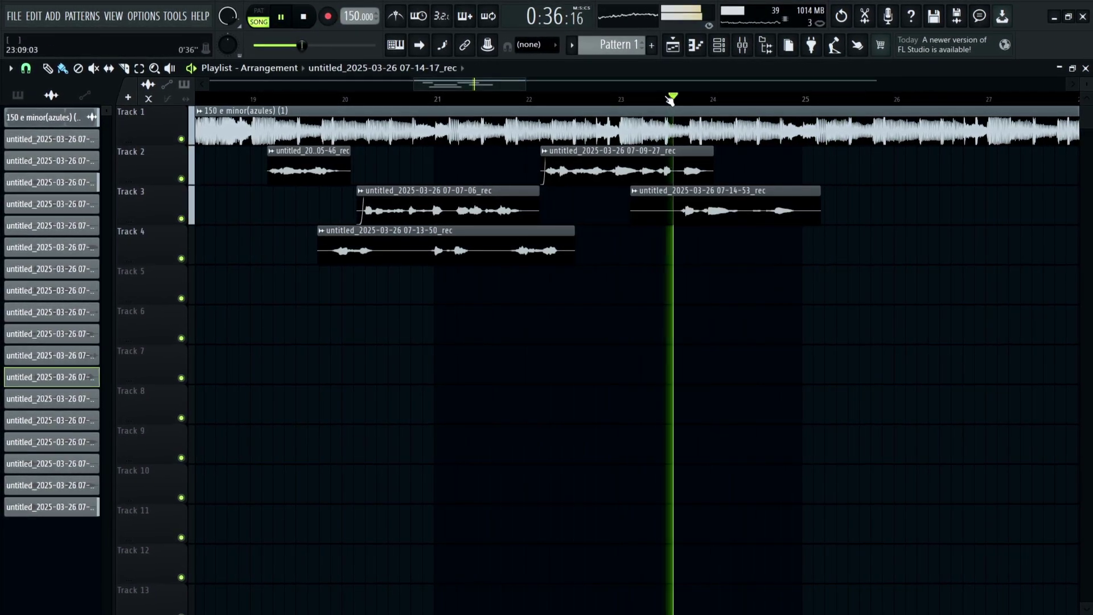
Step: Trim the end of the Track 3 vocal clip at 23:03:05 to a length of 1:05:04 and play it back over the beat
left_click_drag(824, 219, 754, 221)
left_click(662, 95)
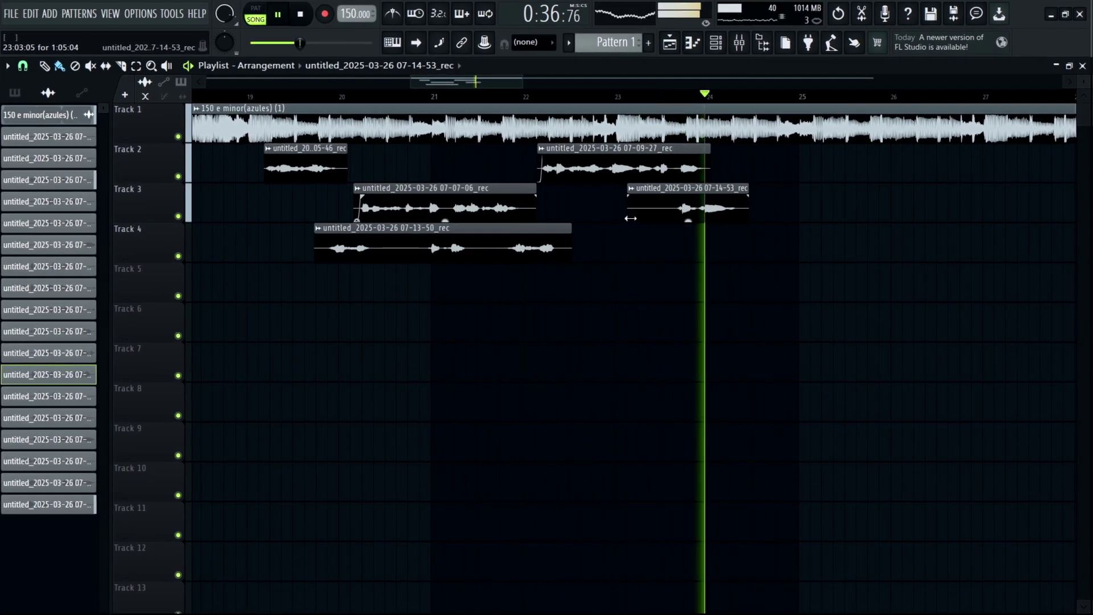
Step: Audition the last vocal clip on Track 3 in solo and trim its start to about mid-bar 23
left_click(180, 216, "ctrl")
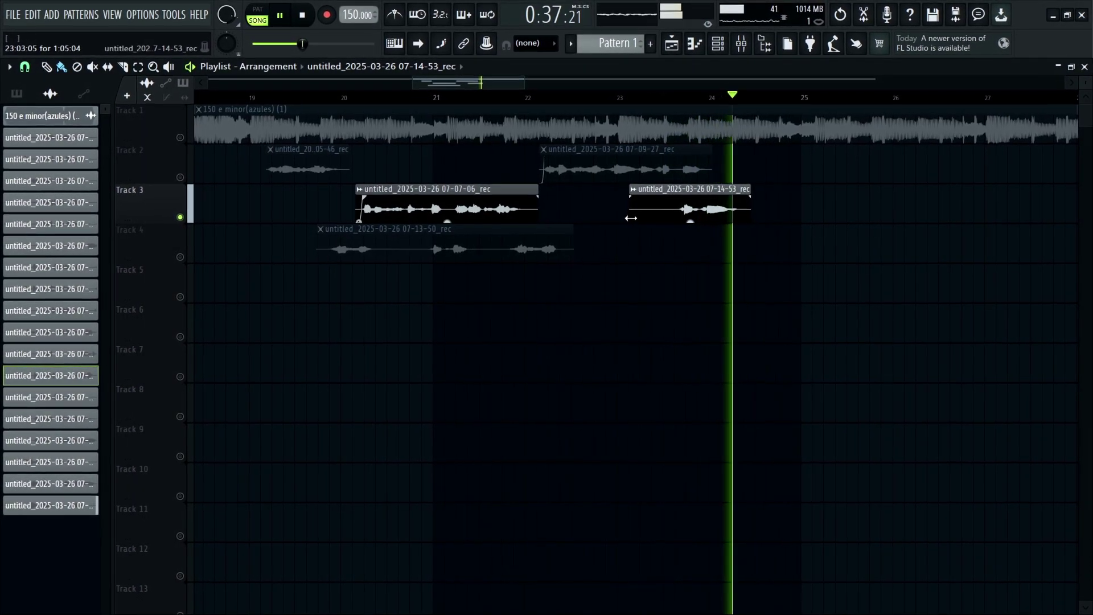
double_click(689, 212)
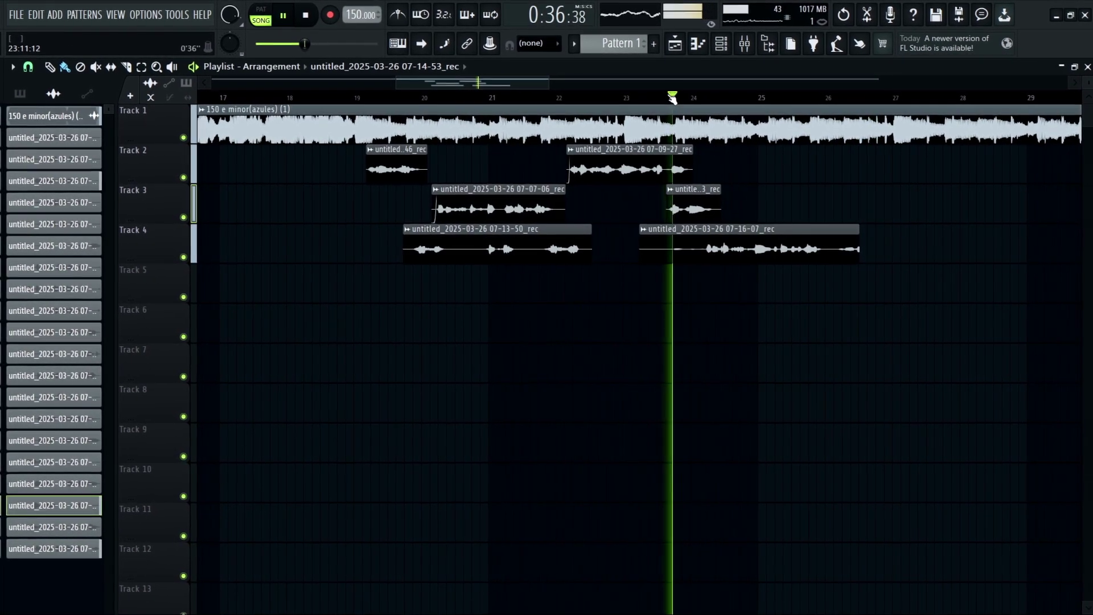
Step: Trim the start of the bar 23 take on Track 4 to 24:02:22, then delete the clip
scroll(673, 99, "up", 3)
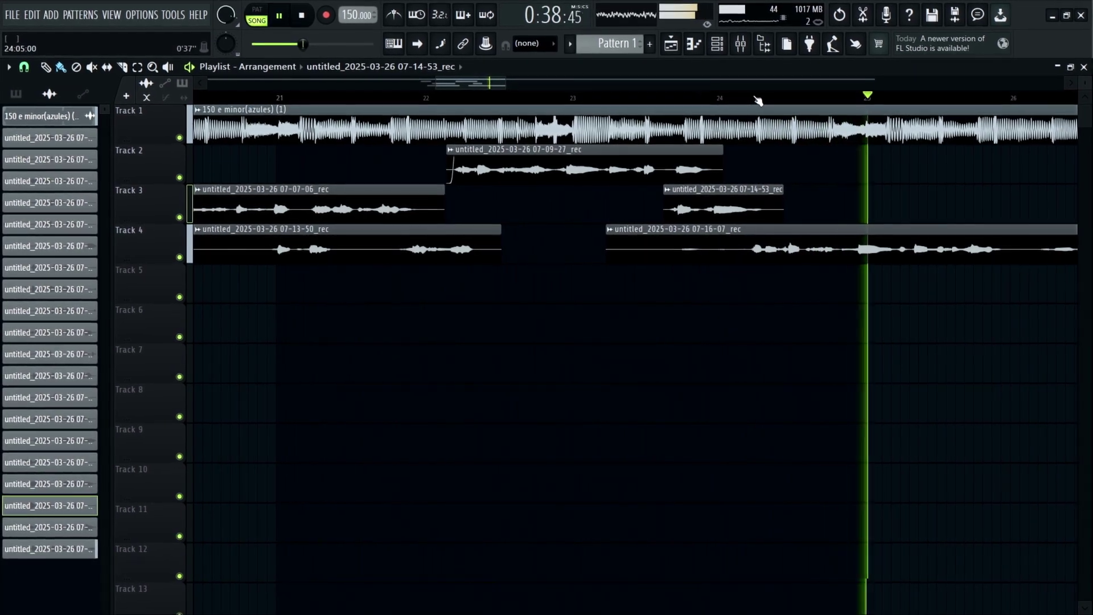
scroll(745, 101, "down", 2)
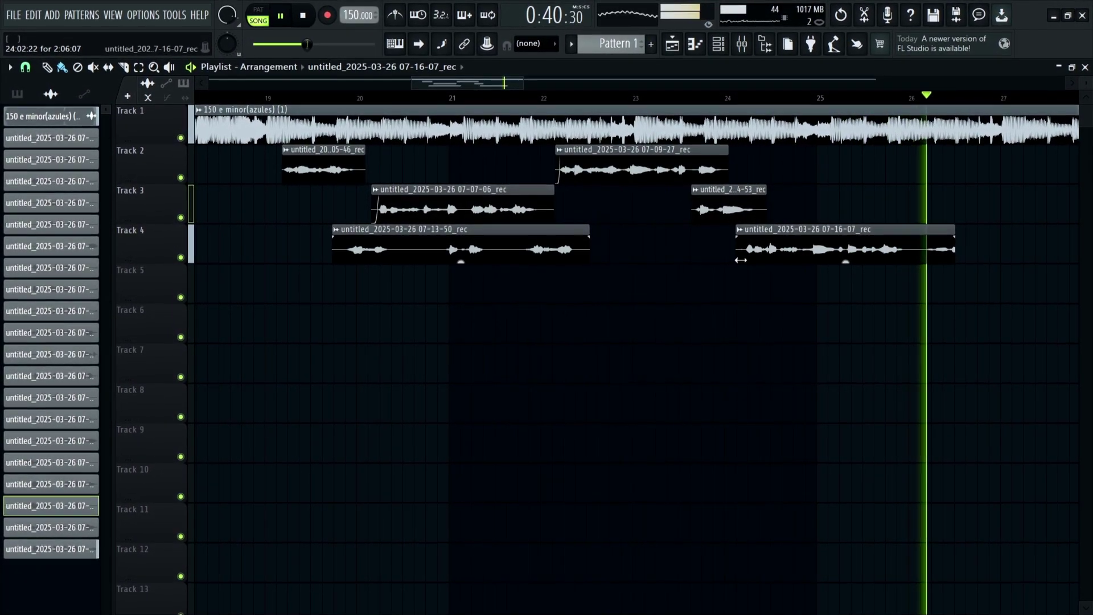
right_click(672, 252)
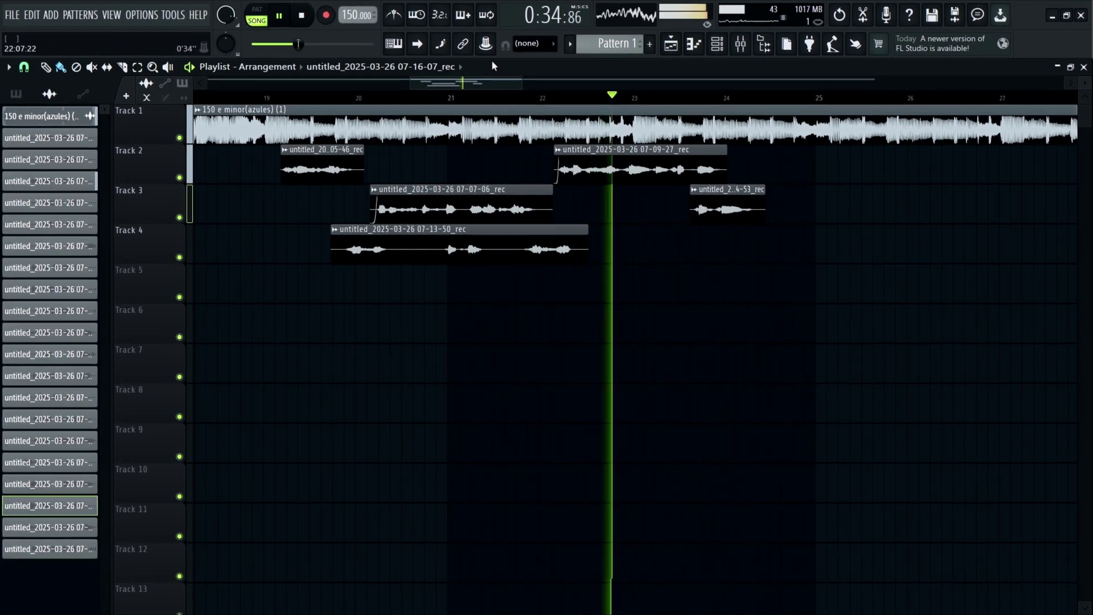
Step: Record another take on Track 4 from just after bar 23 and play it back from just before bar 24
left_click(327, 15)
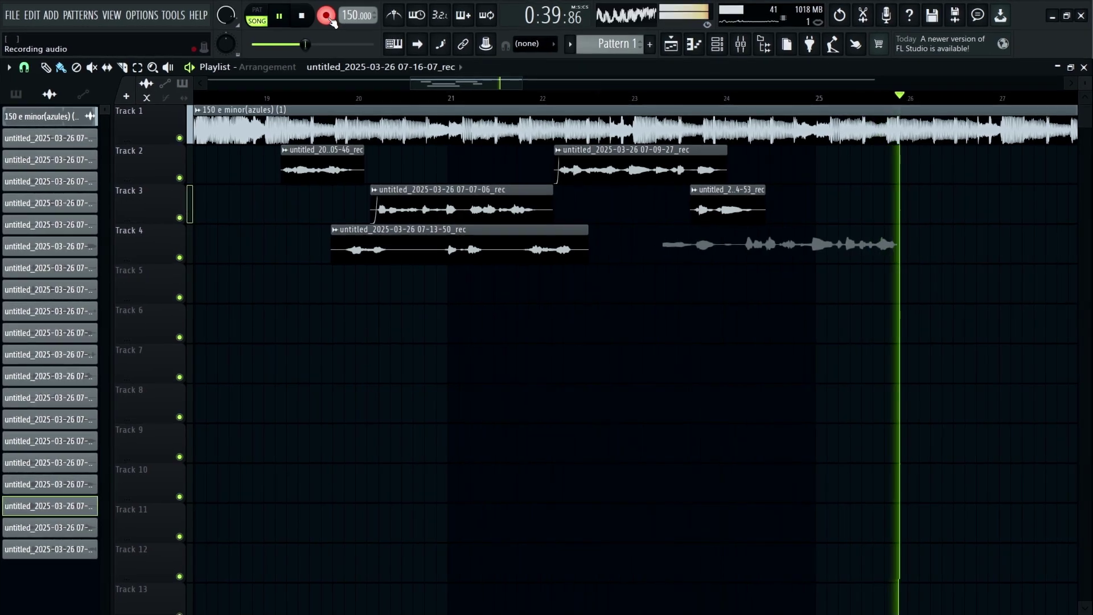
left_click(332, 17)
left_click(729, 98)
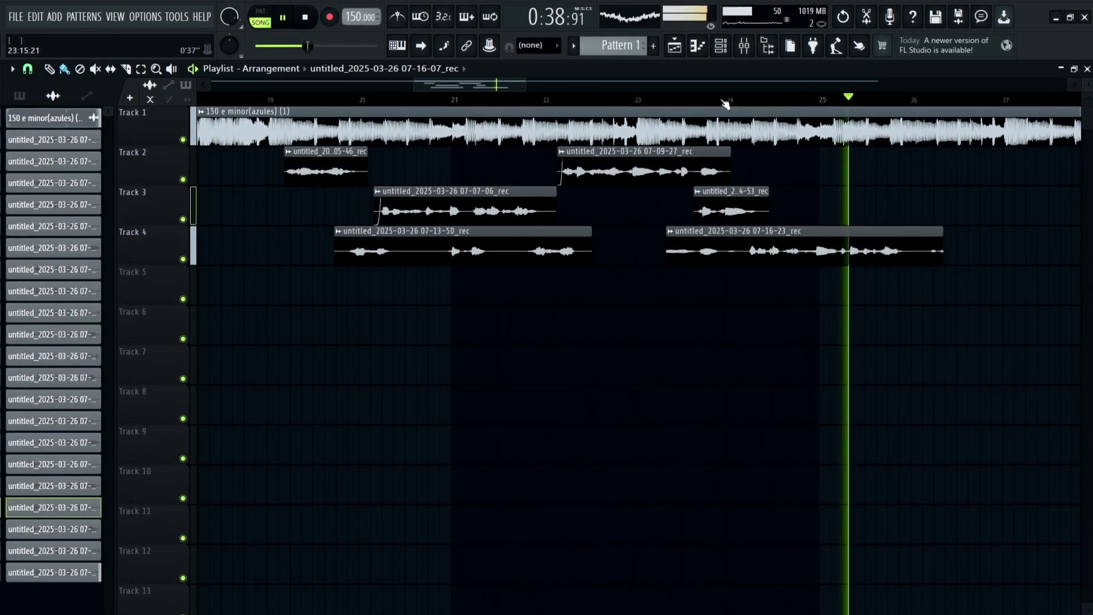
scroll(723, 102, "down", 3)
left_click(719, 100)
scroll(719, 101, "up", 6)
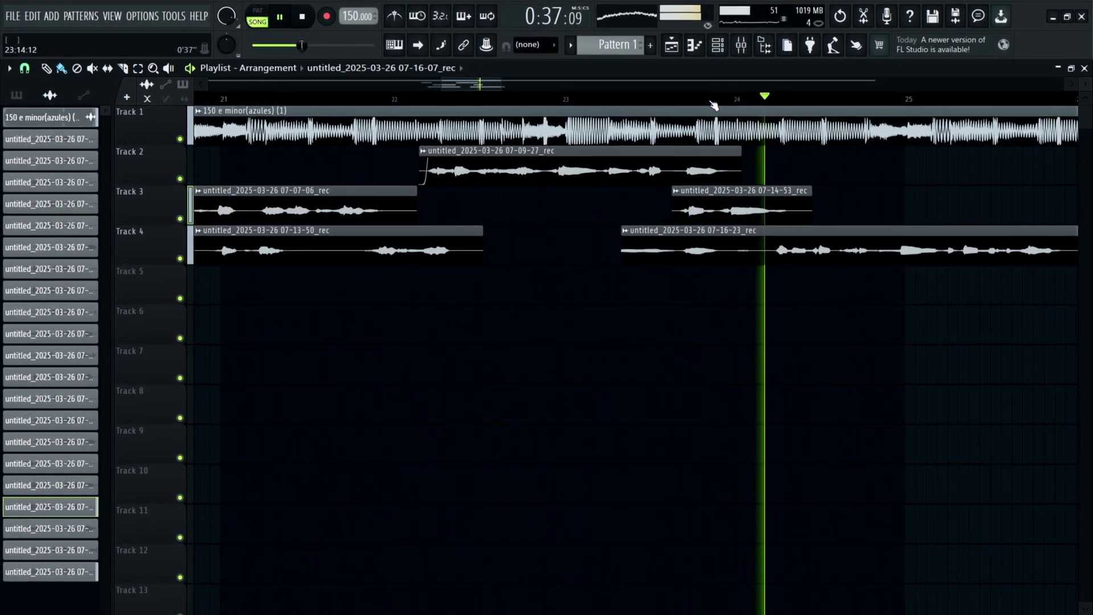
Step: Trim the start of the new Track 4 take to just after bar 24, then remove the take
left_click_drag(620, 253, 768, 253)
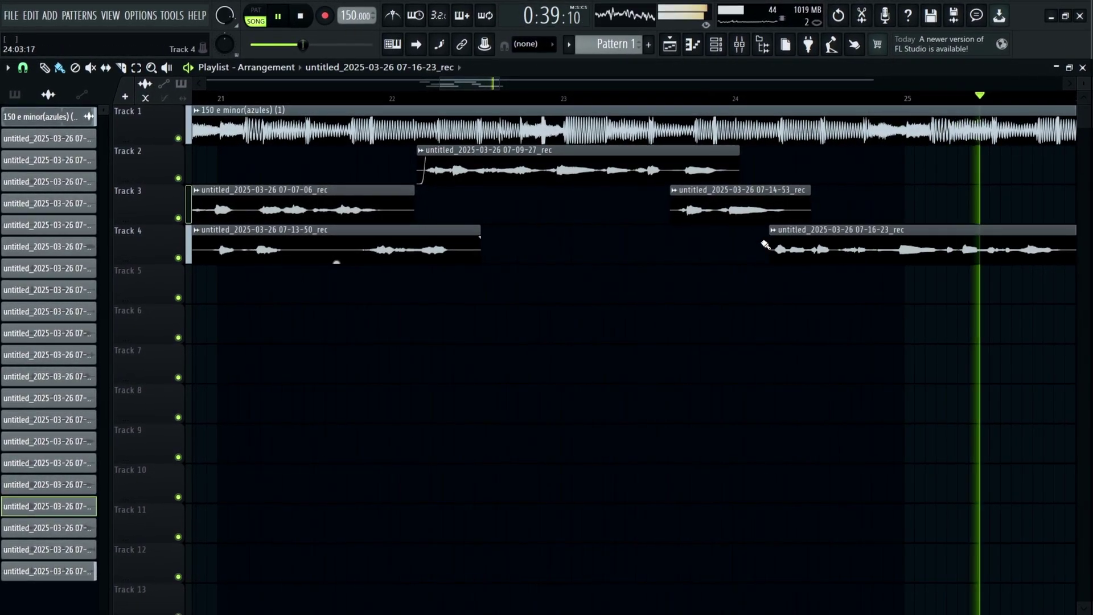
scroll(650, 100, "down", 3)
scroll(653, 100, "down", 2)
key("ctrl+z")
Step: Record a fresh take on Track 4 from just after bar 23 and play it back from just before bar 24
left_click(588, 96)
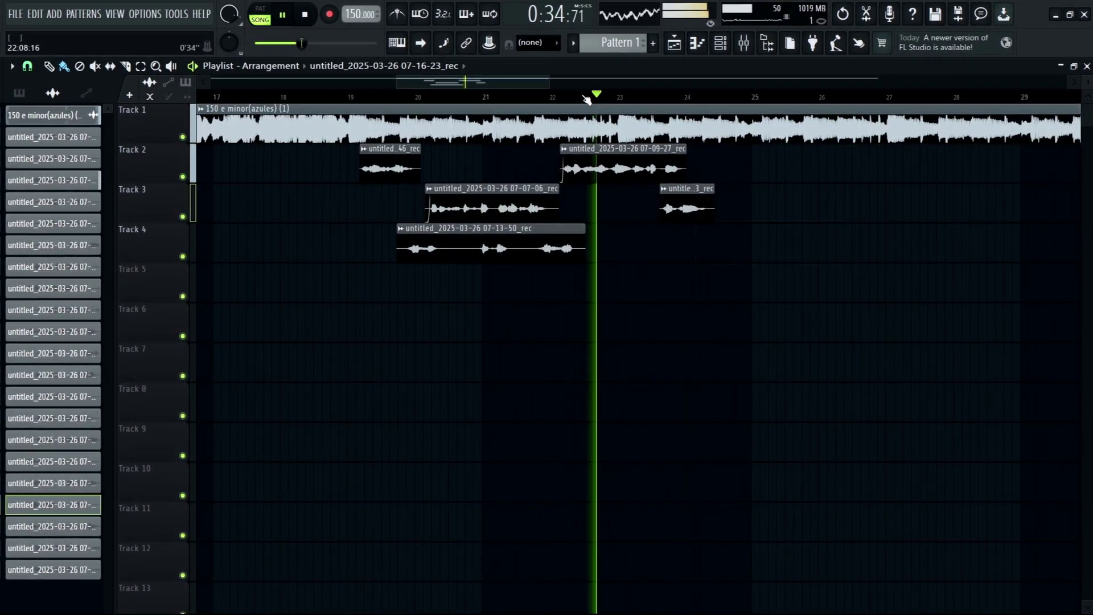
left_click(328, 15)
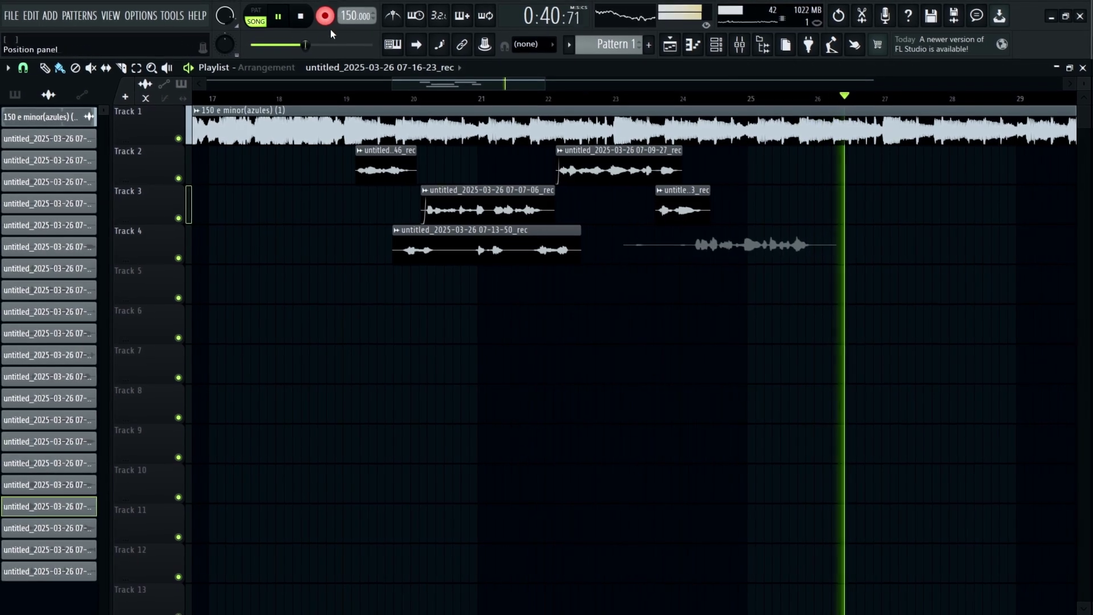
left_click(324, 14)
left_click(685, 100)
scroll(687, 100, "up", 3)
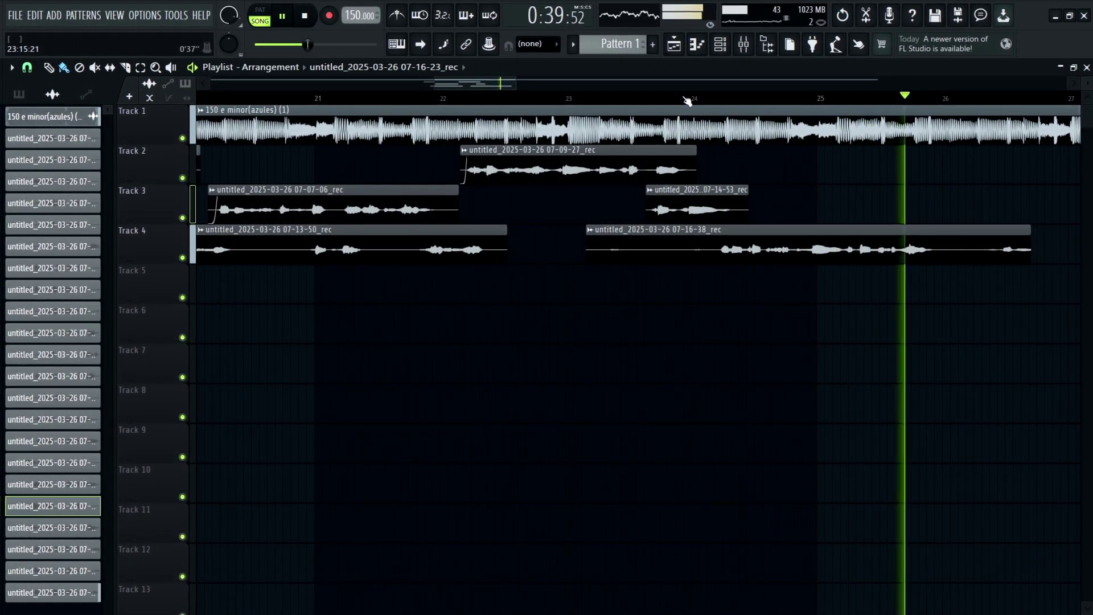
left_click(687, 101)
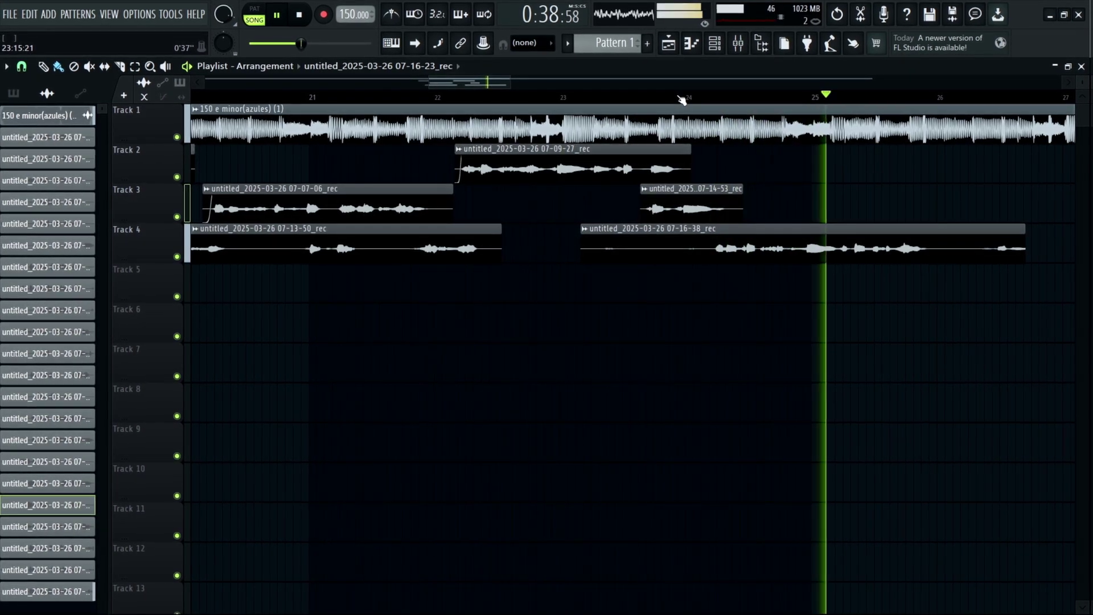
Step: Trim the new Track 4 take at both ends so it starts at 24:03:15 with a length of 2:00:17
scroll(681, 100, "down", 3)
left_click(667, 99)
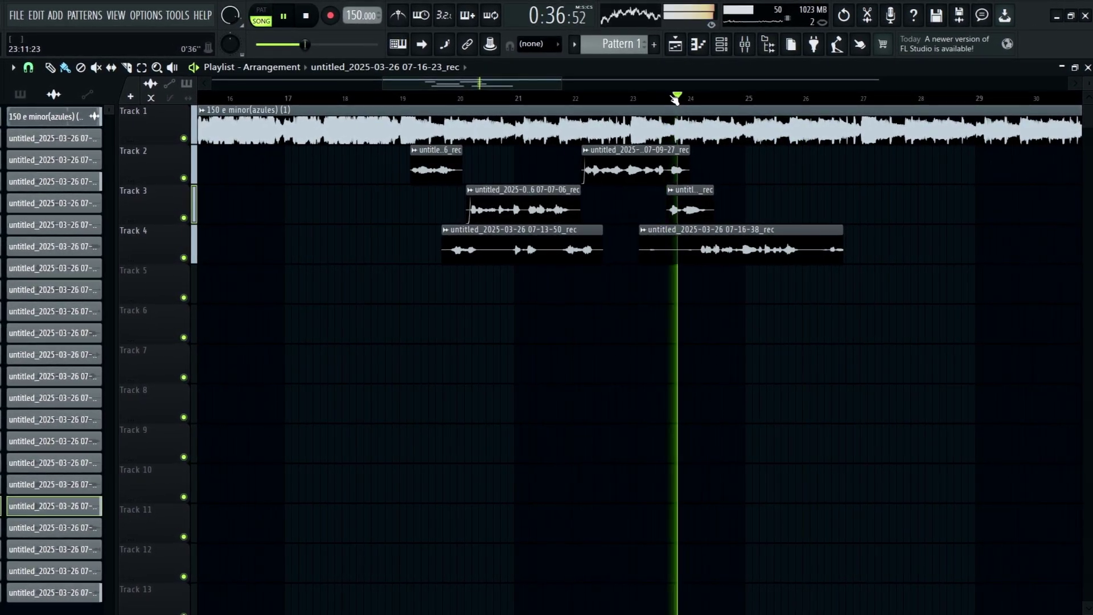
scroll(666, 100, "up", 3)
left_click(573, 100)
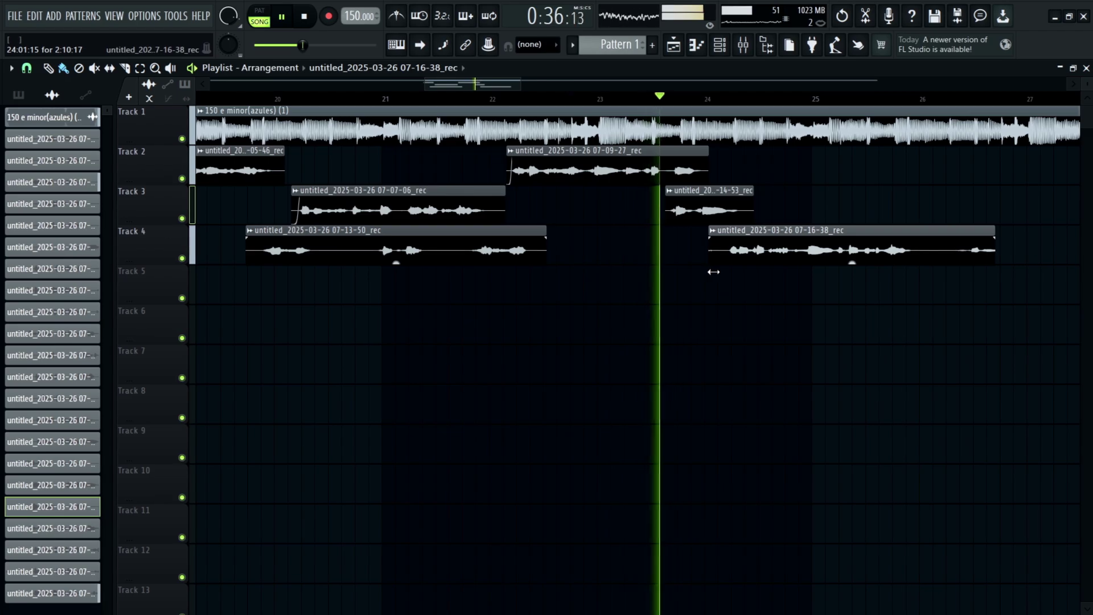
left_click_drag(714, 272, 721, 268)
left_click_drag(991, 260, 935, 262)
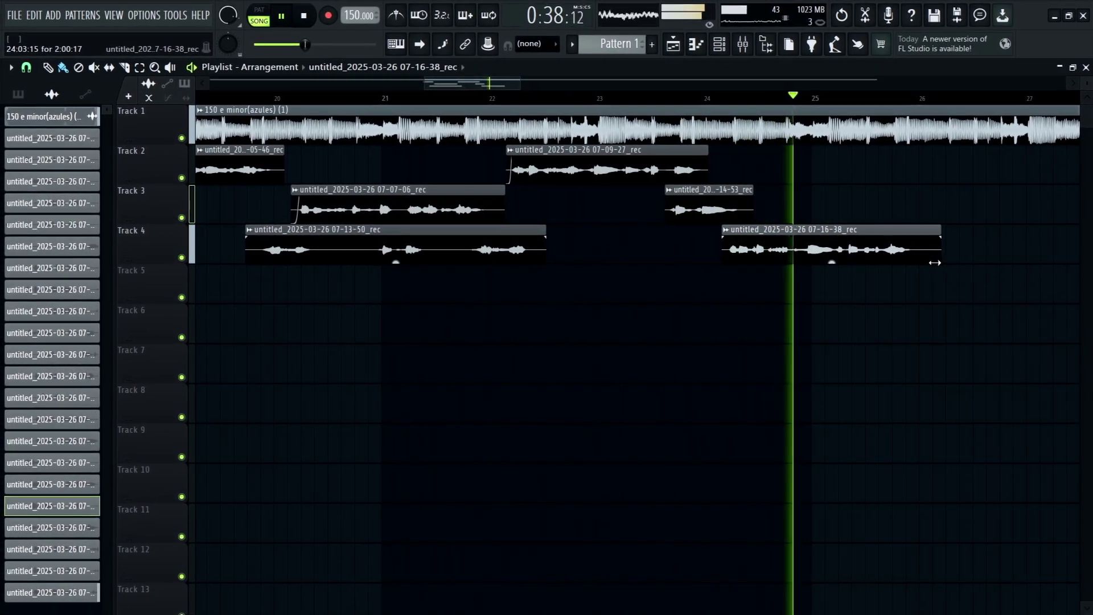
Step: Tighten the Track 4 take to start at 24:04:21 with a length of 1:12:11 and play it over the beat
left_click(693, 98)
scroll(727, 100, "up", 5)
left_click(726, 99)
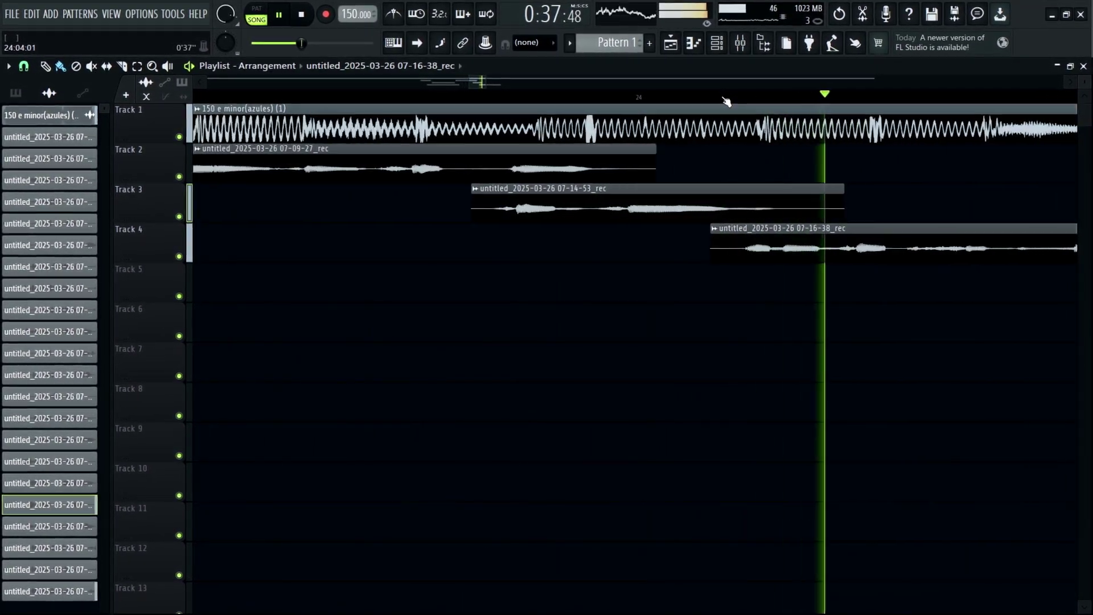
scroll(727, 101, "up", 3)
left_click(727, 101)
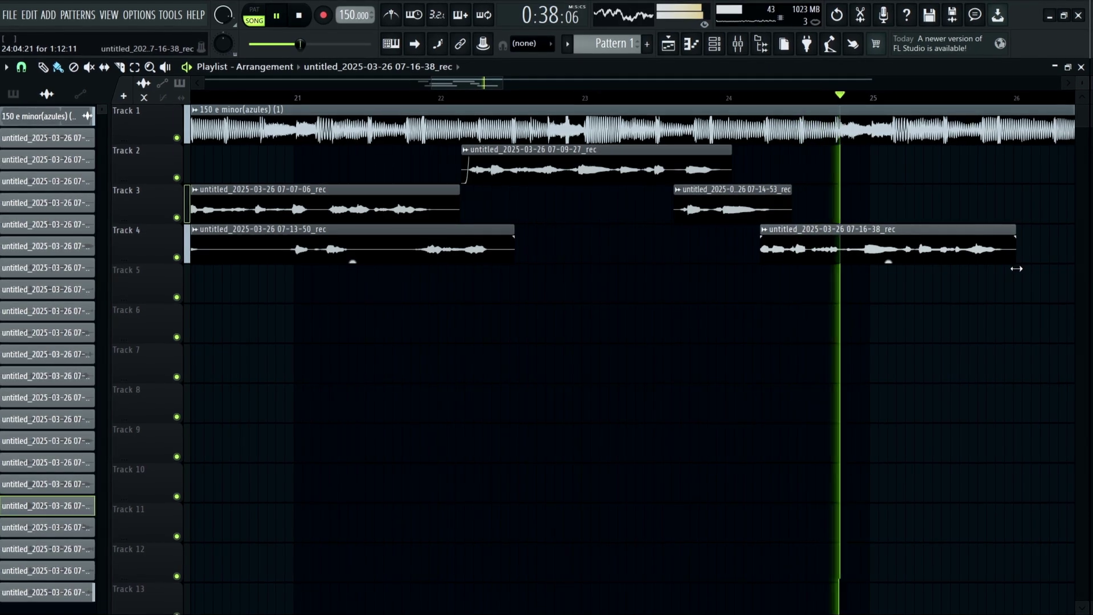
scroll(732, 101, "down", 5)
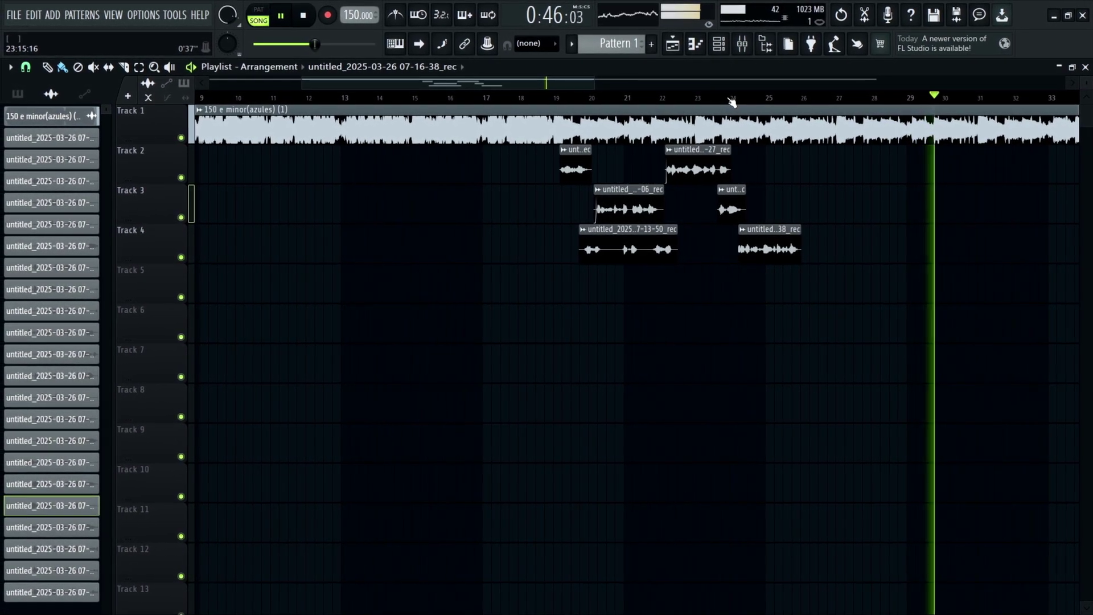
left_click(723, 98)
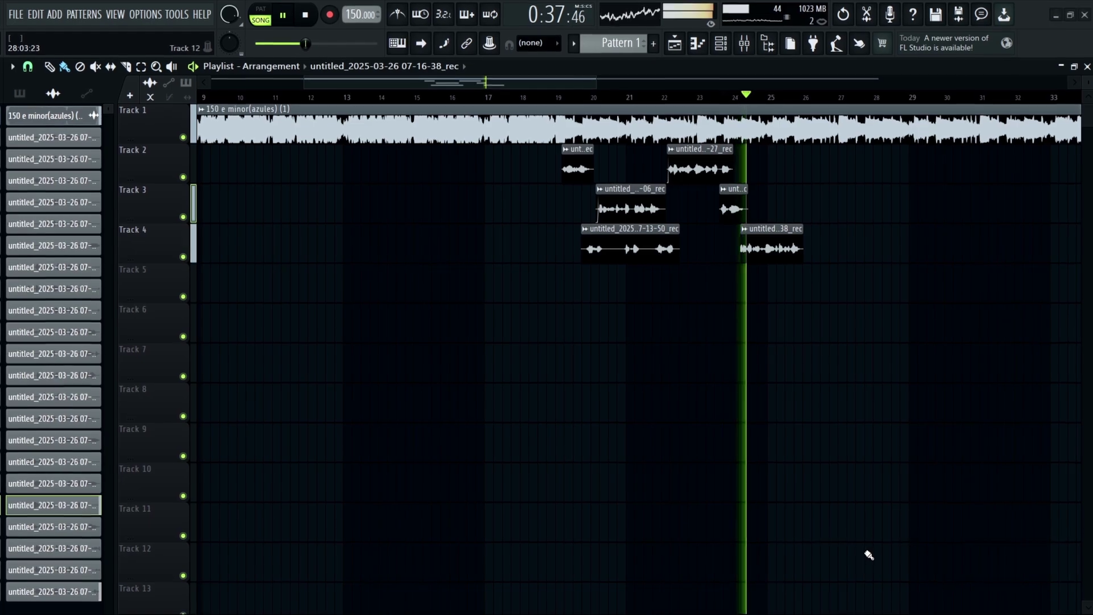
key("super")
left_click(746, 597)
left_click(1070, 57)
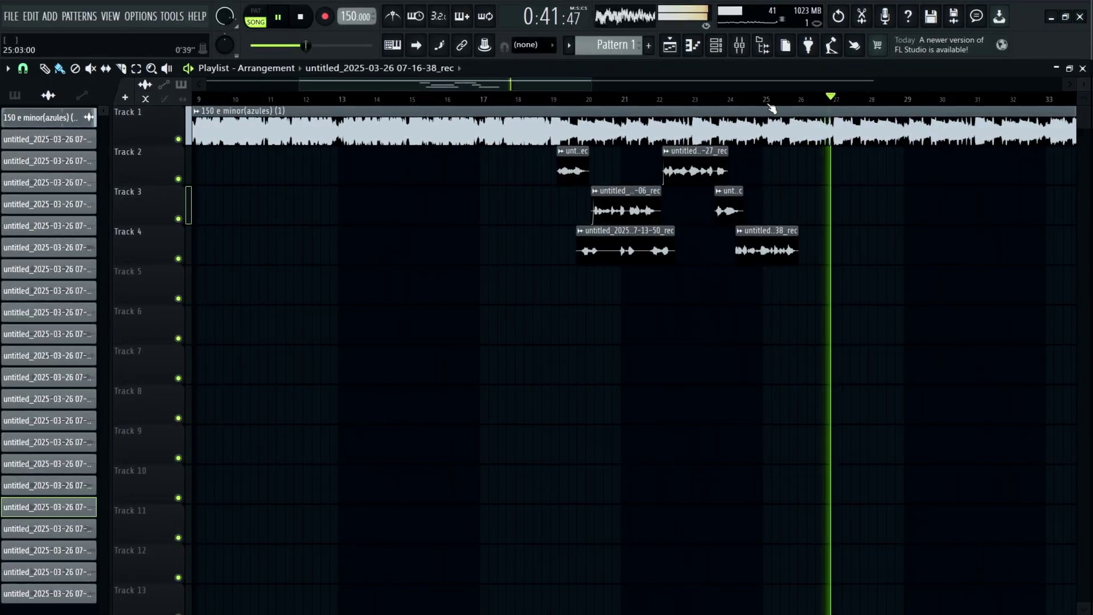
Step: Play back the trimmed Track 4 take over the beat from about mid-bar 24
scroll(763, 103, "up", 5)
left_click(719, 103)
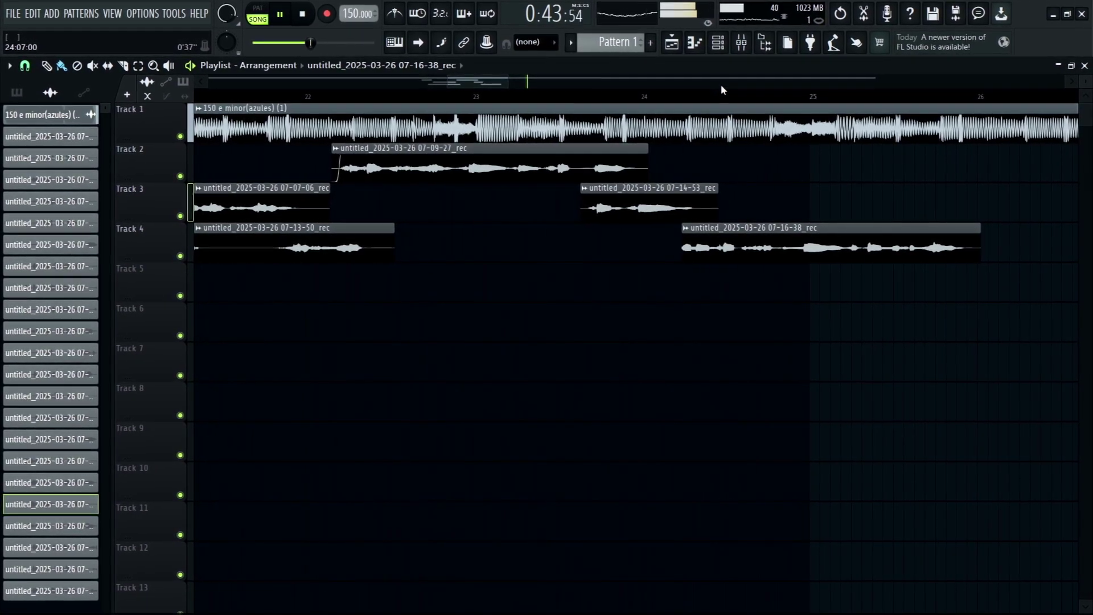
left_click(721, 85)
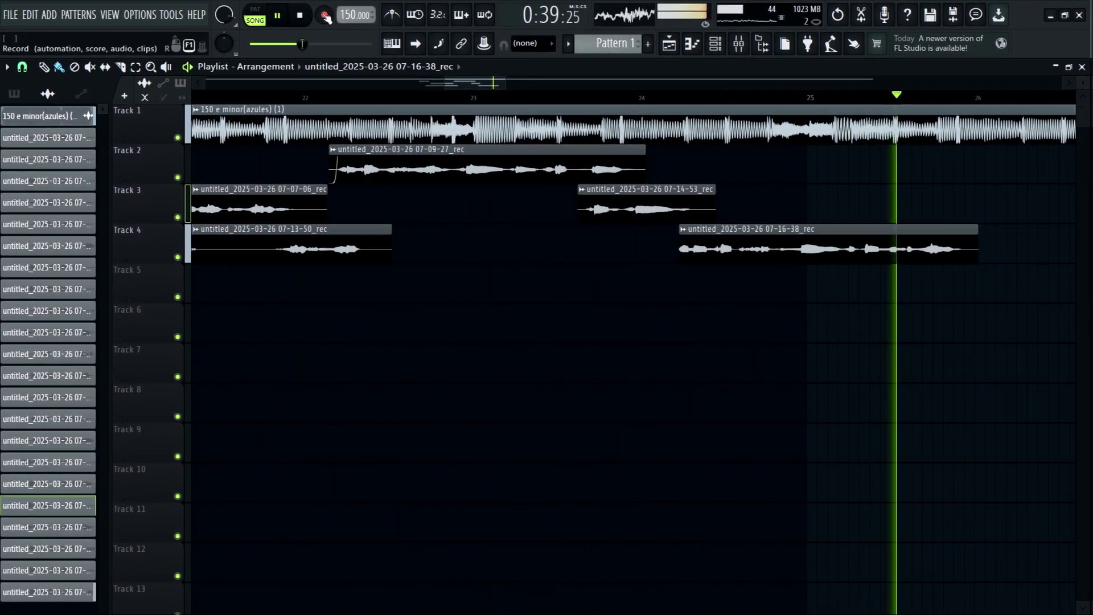
Step: Stop playback, select all unused audio clips in the project and delete them
key("space")
right_click(48, 93)
left_click(60, 131)
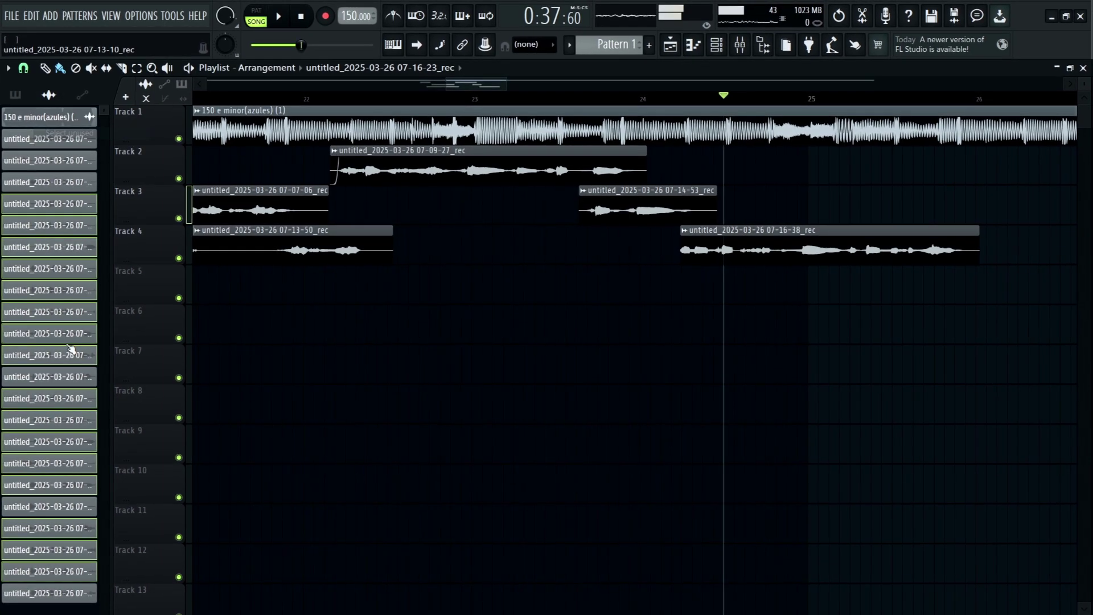
right_click(70, 349)
left_click(97, 479)
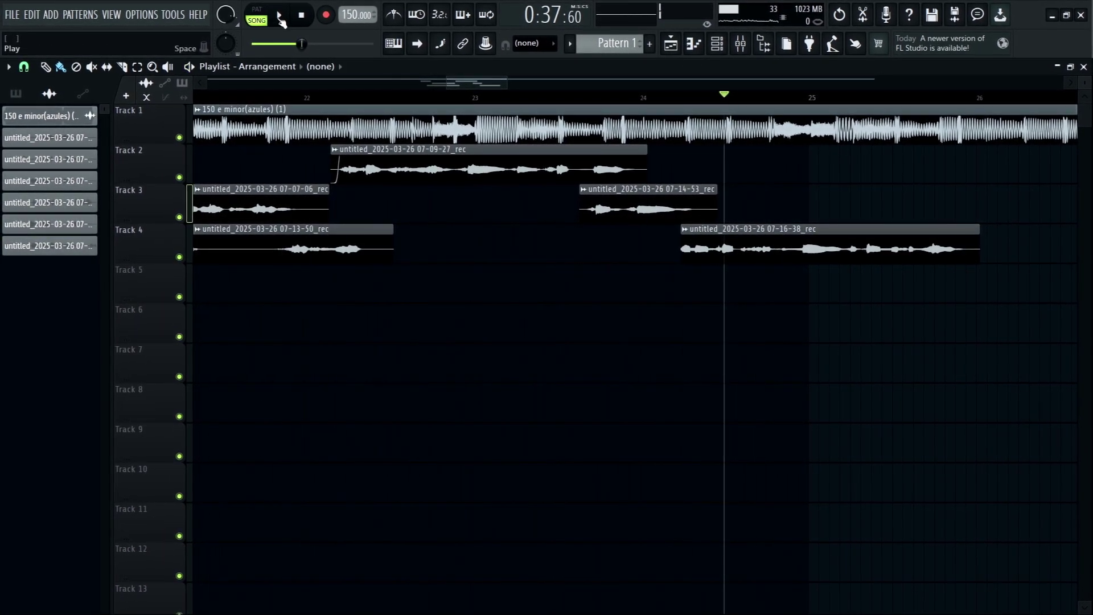
Step: Play the arrangement and record a new main vocal take on Track 2 from late in bar 24
left_click(280, 17)
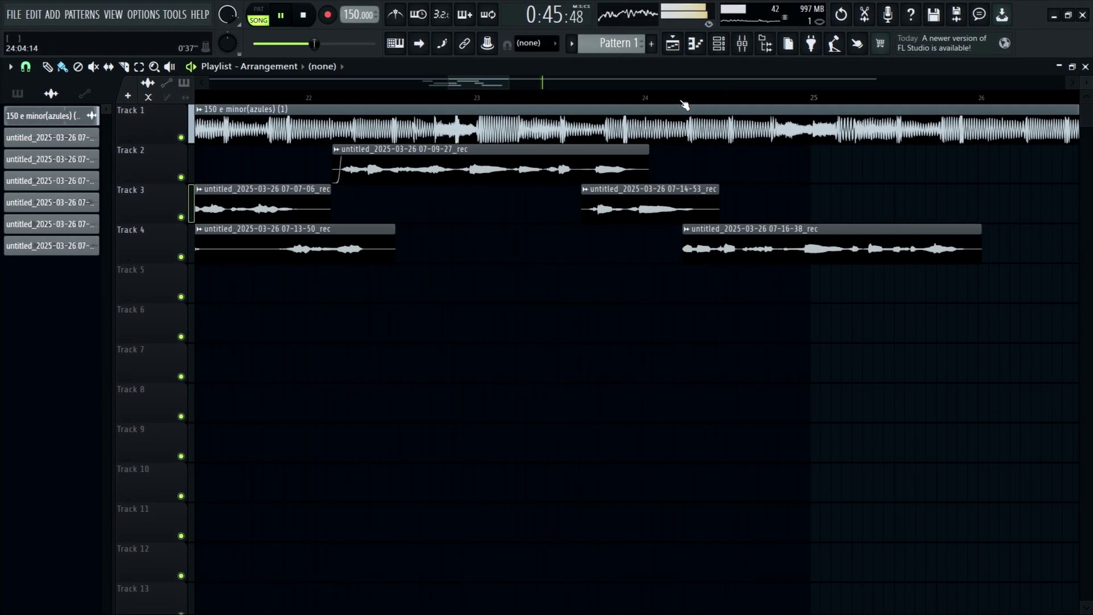
left_click(676, 101)
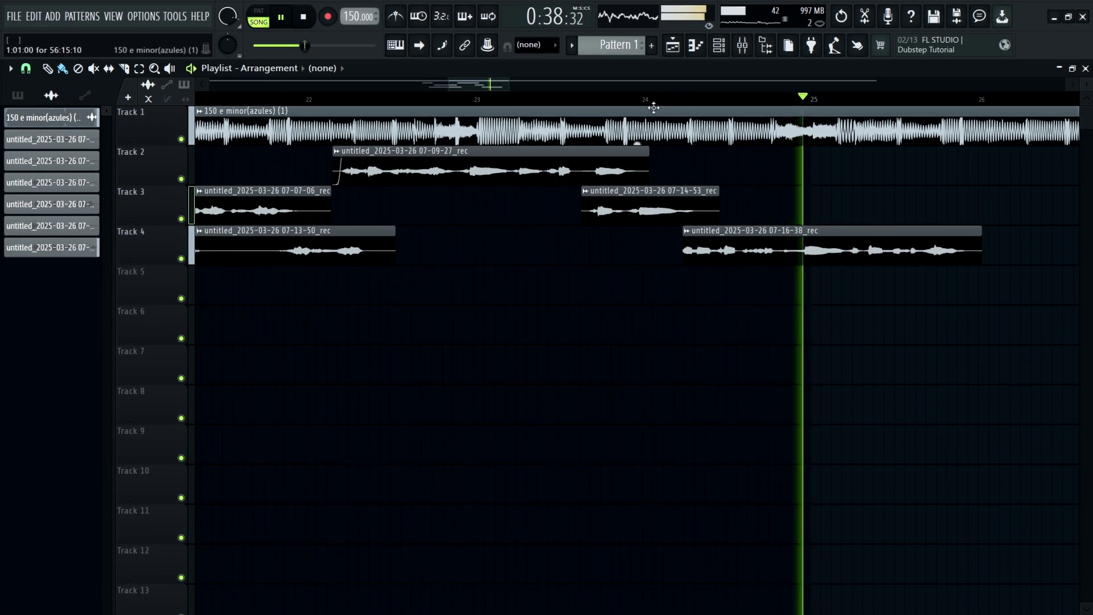
left_click(660, 98)
left_click(329, 14)
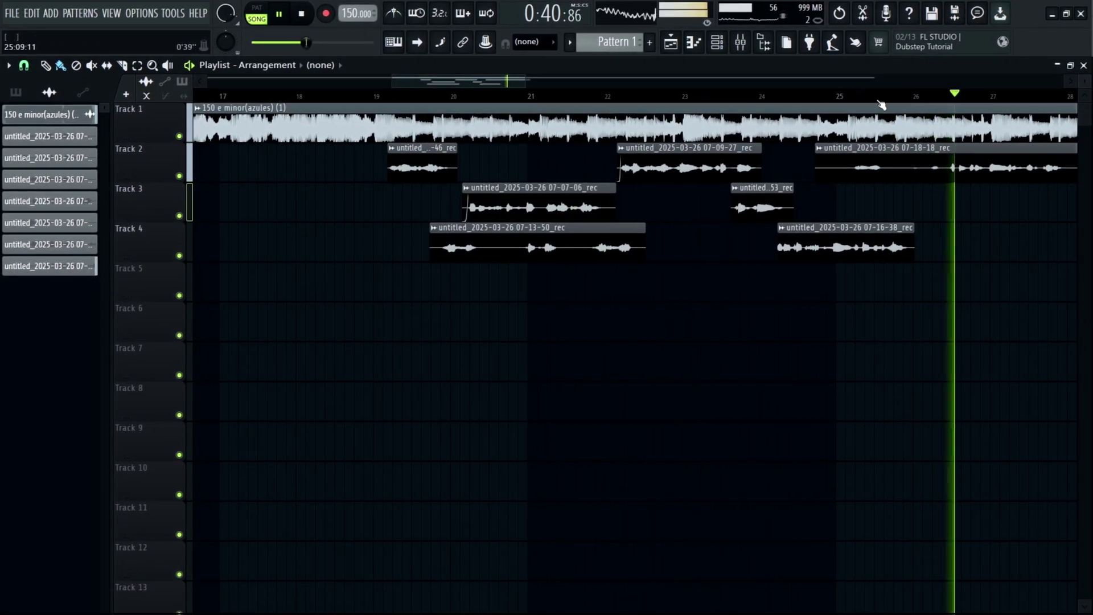
Step: Record another main vocal take on Track 2 from about mid-bar 25 to the end of bar 27
left_click_drag(484, 85, 549, 97)
scroll(522, 107, "up", 2)
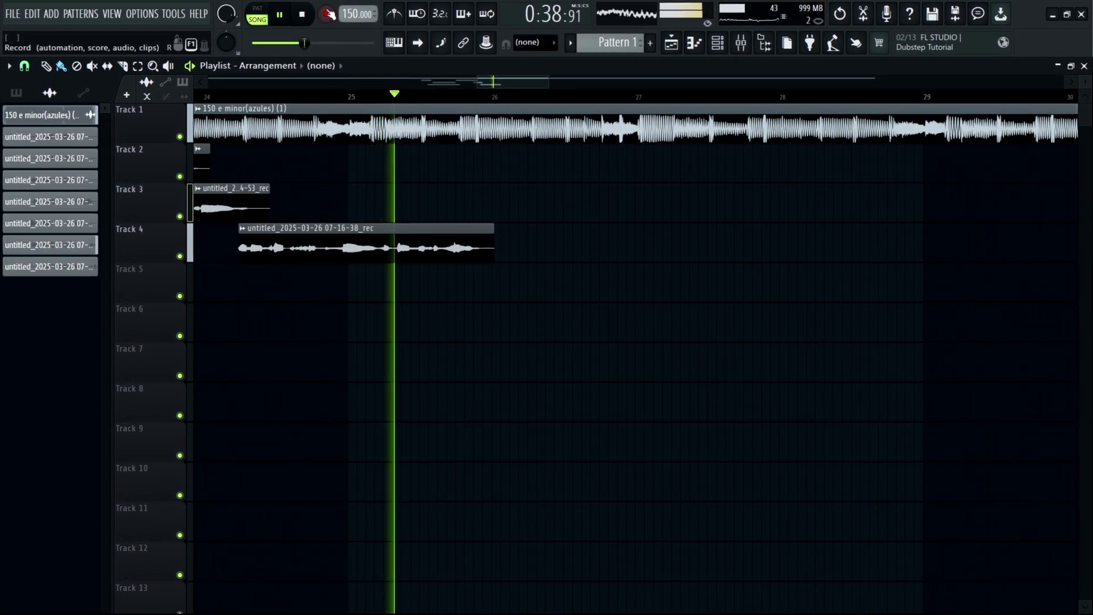
left_click(326, 15)
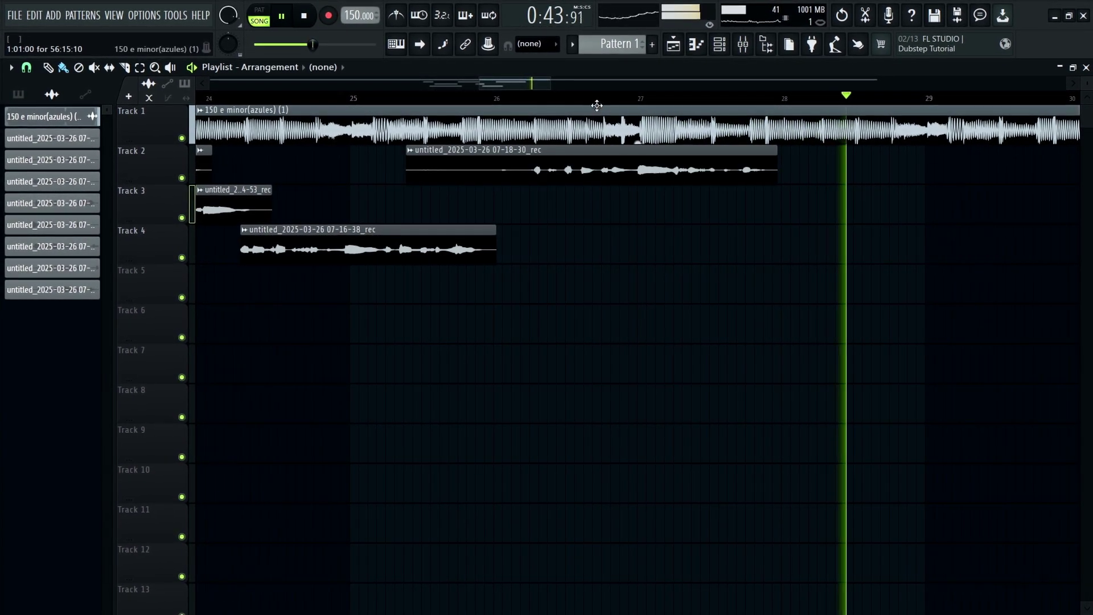
Step: Delete the last Track 2 take and record a new one from just before bar 26 to just after bar 28
right_click(599, 175)
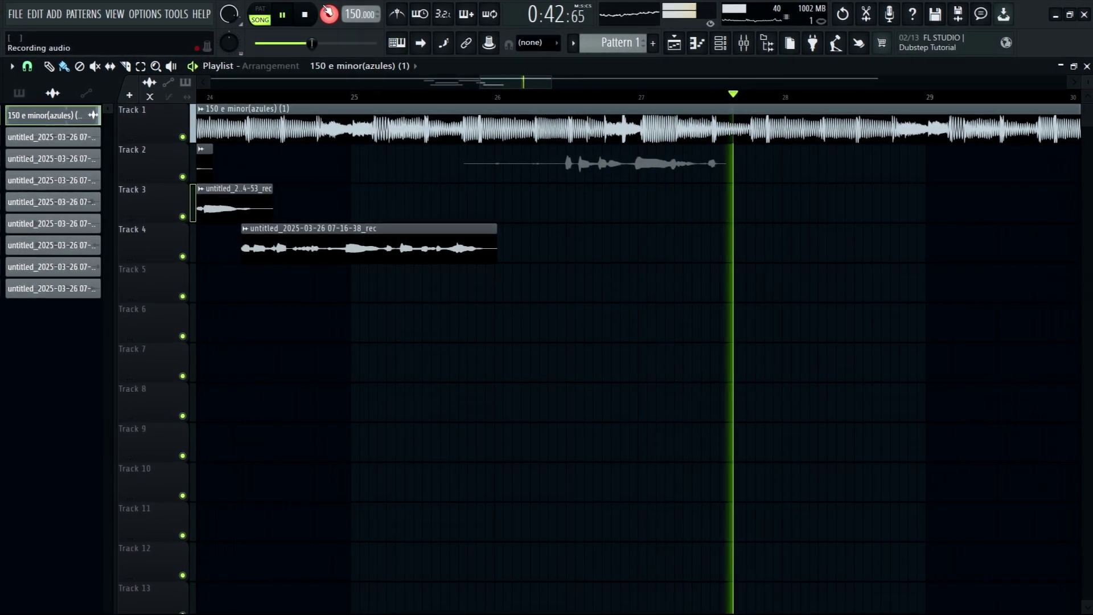
left_click(327, 15)
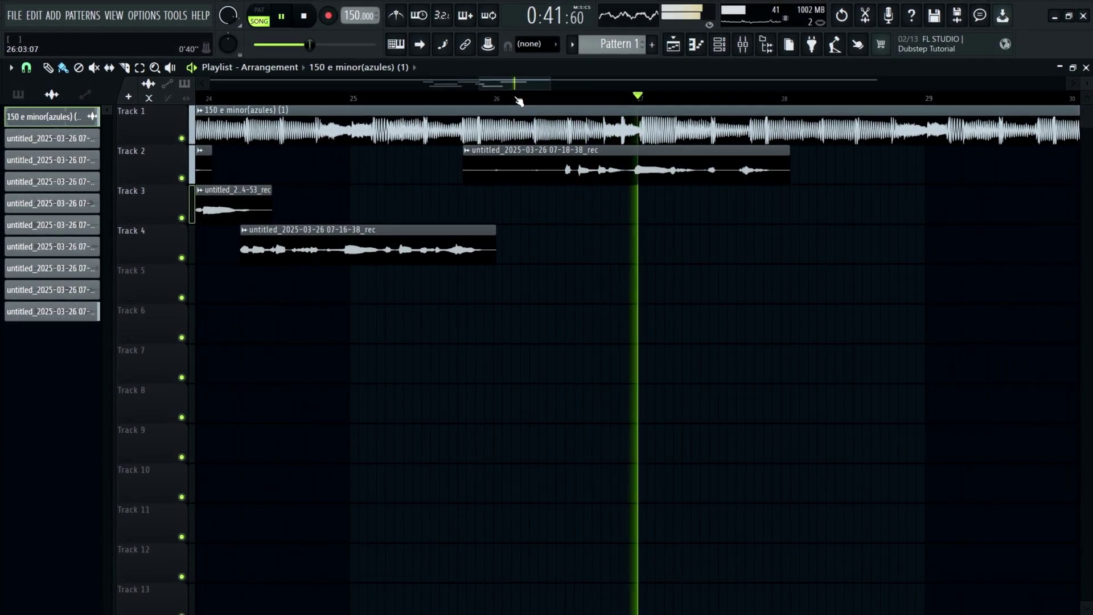
Step: Audition the new Track 2 take with the beat briefly muted and trim its start to 26:07:15
left_click(512, 98)
left_click(180, 138)
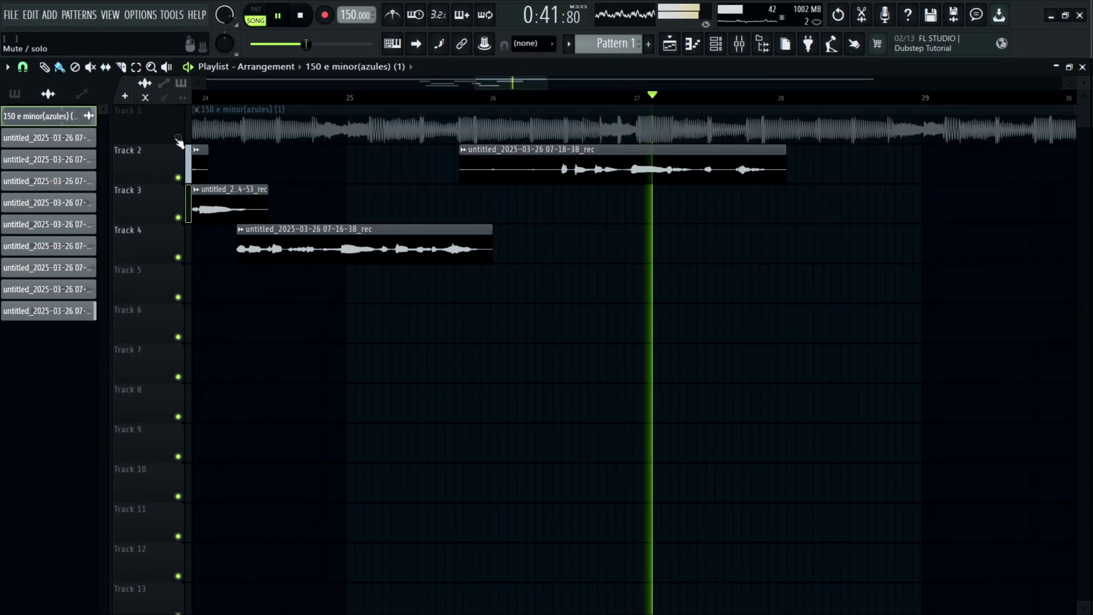
left_click(178, 137)
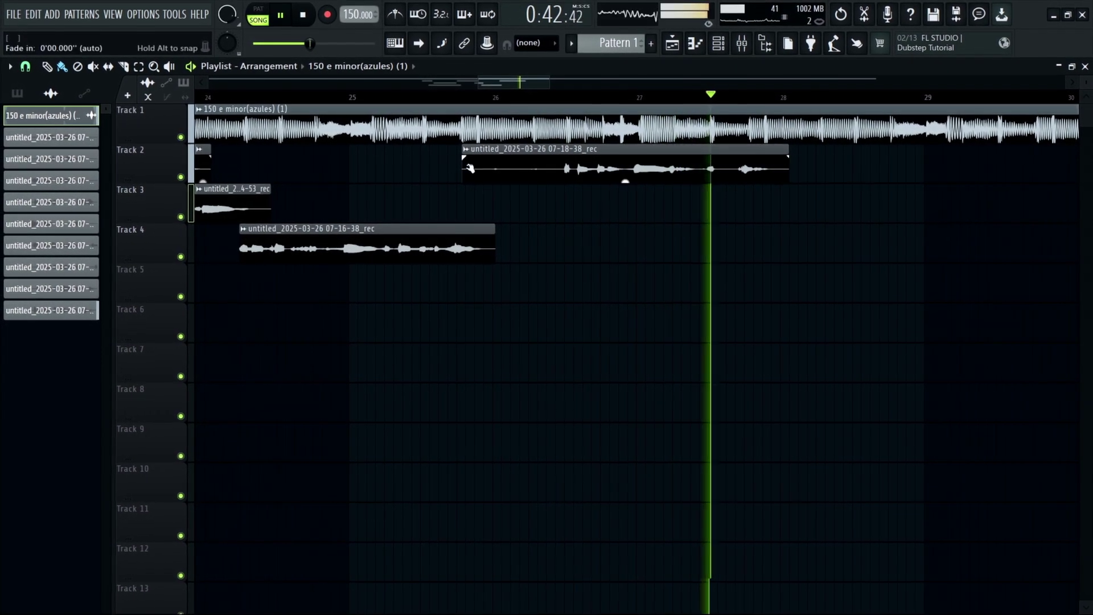
left_click_drag(460, 174, 551, 173)
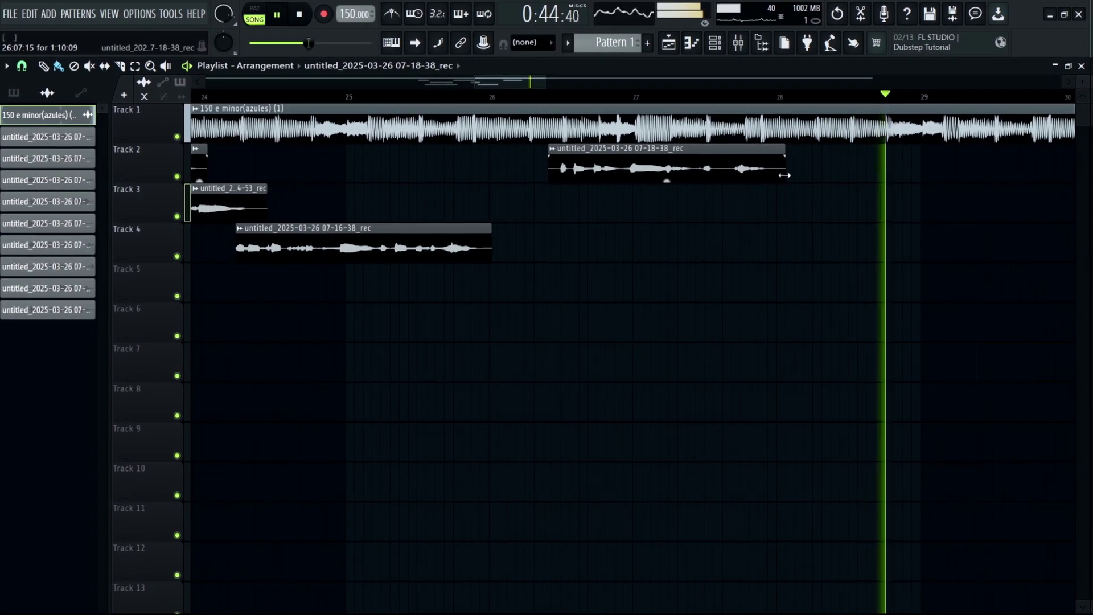
Step: Trim the end of the newest Track 2 take to just before bar 28 and audition it from around bar 25
left_click(358, 97)
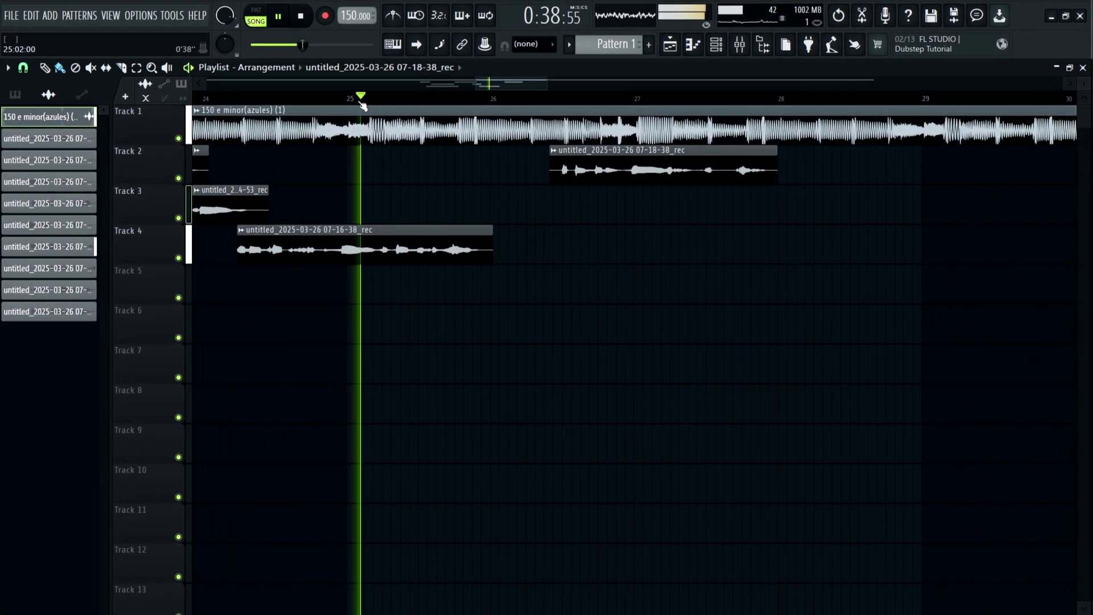
left_click(310, 98)
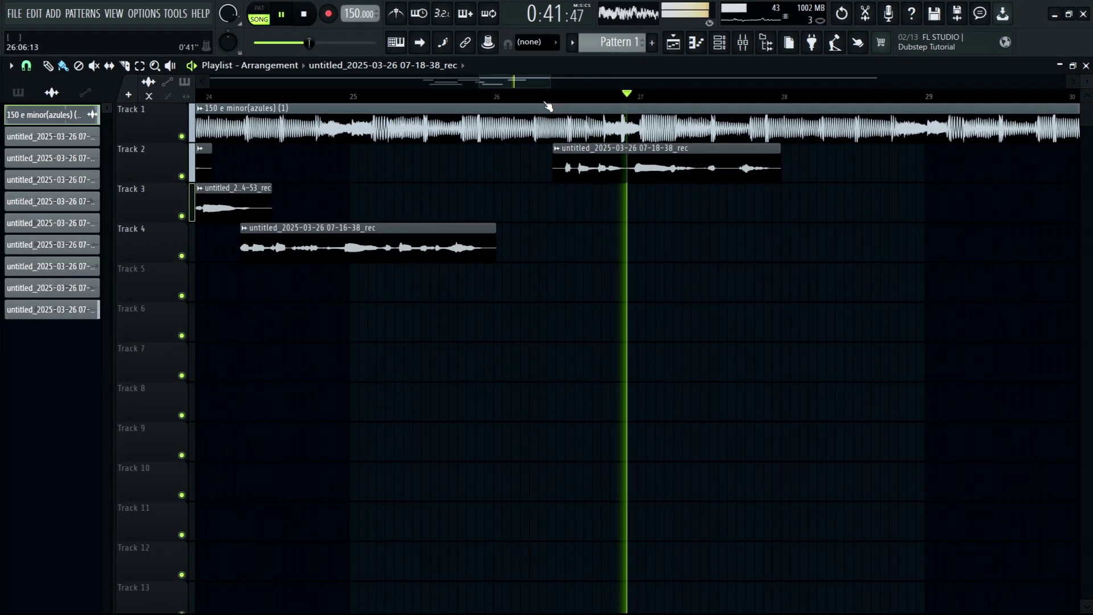
left_click(606, 99)
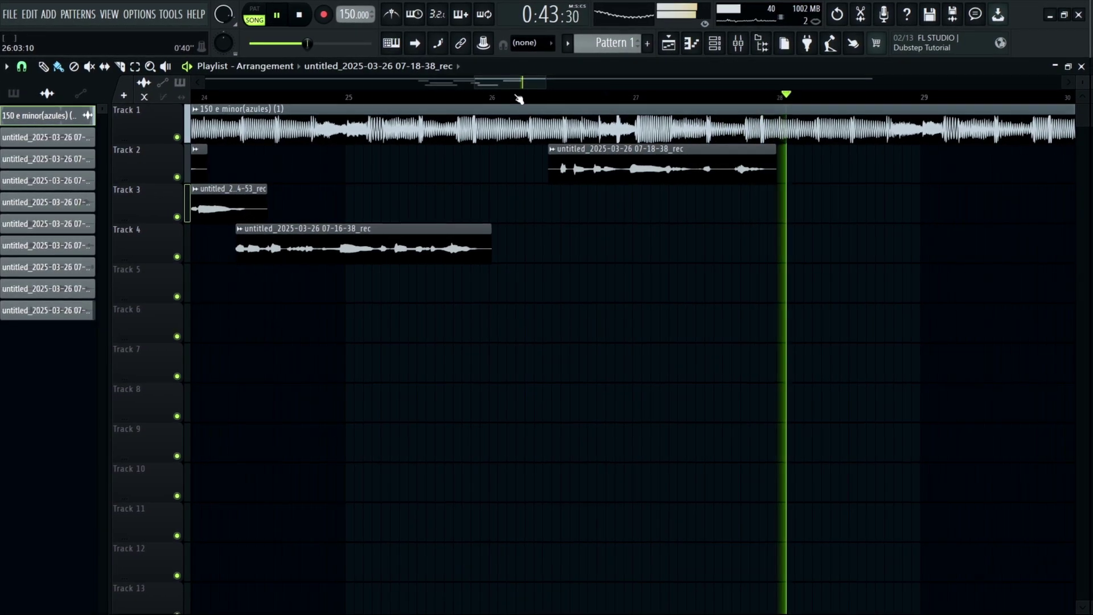
Step: Record a vocal take on Track 3 from about 26:14:17 to just before bar 28 and play it back
left_click(549, 99)
left_click(330, 15)
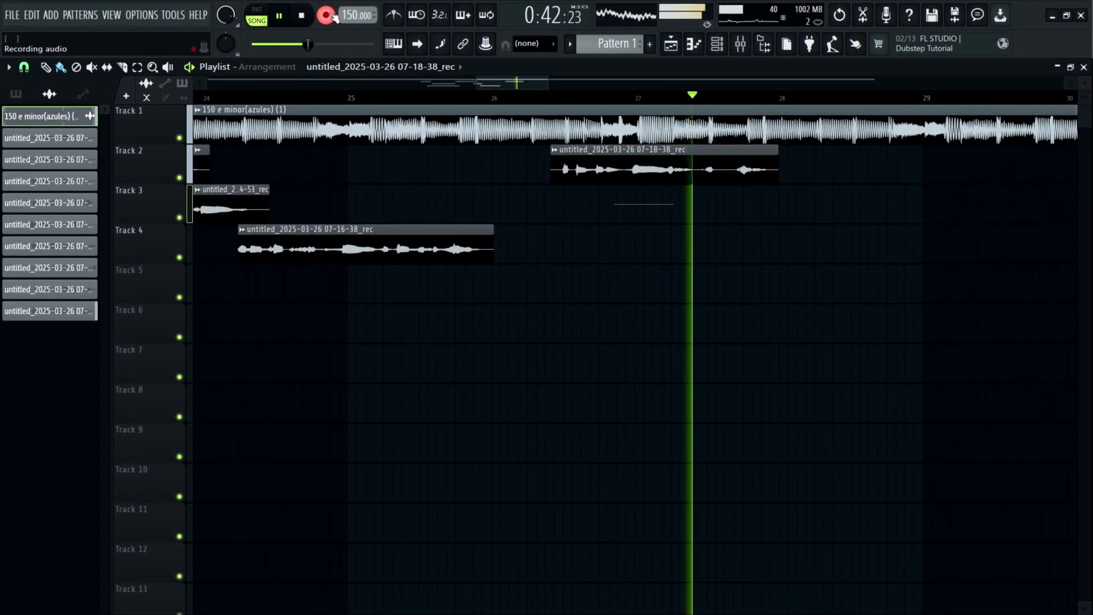
left_click(330, 15)
left_click(681, 98)
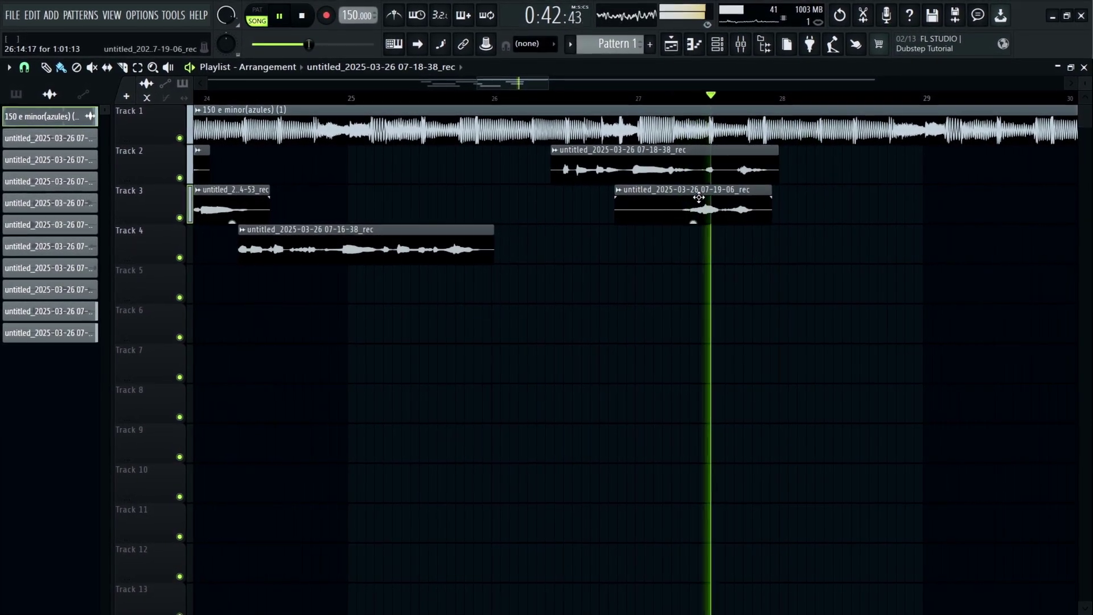
Step: Delete the new Track 3 take and record another from just after bar 27 to just after bar 28
right_click(700, 204)
left_click(538, 98)
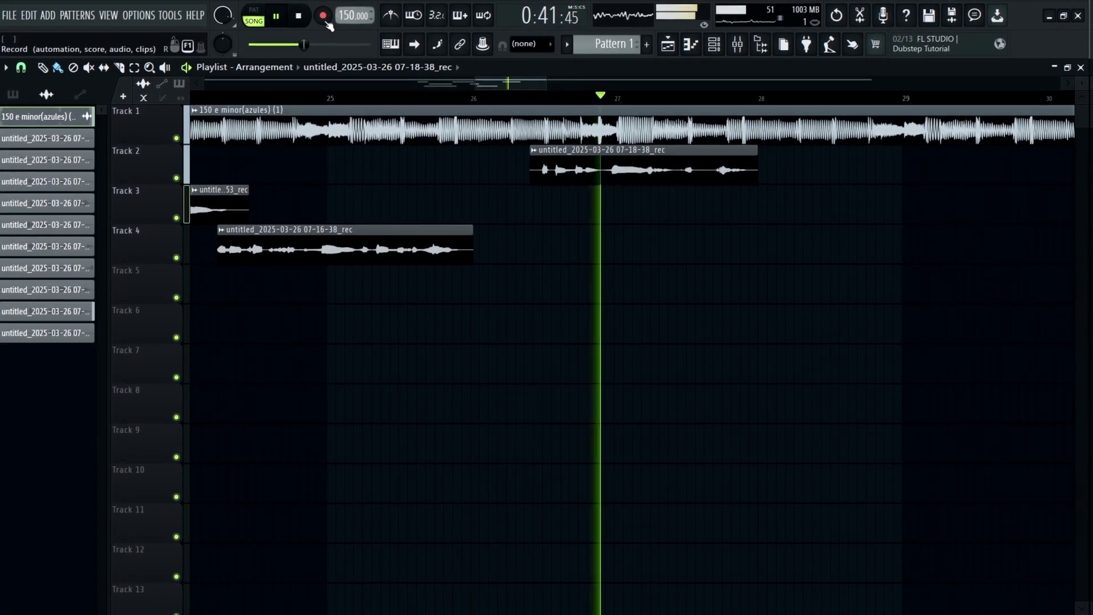
left_click(326, 16)
left_click(328, 16)
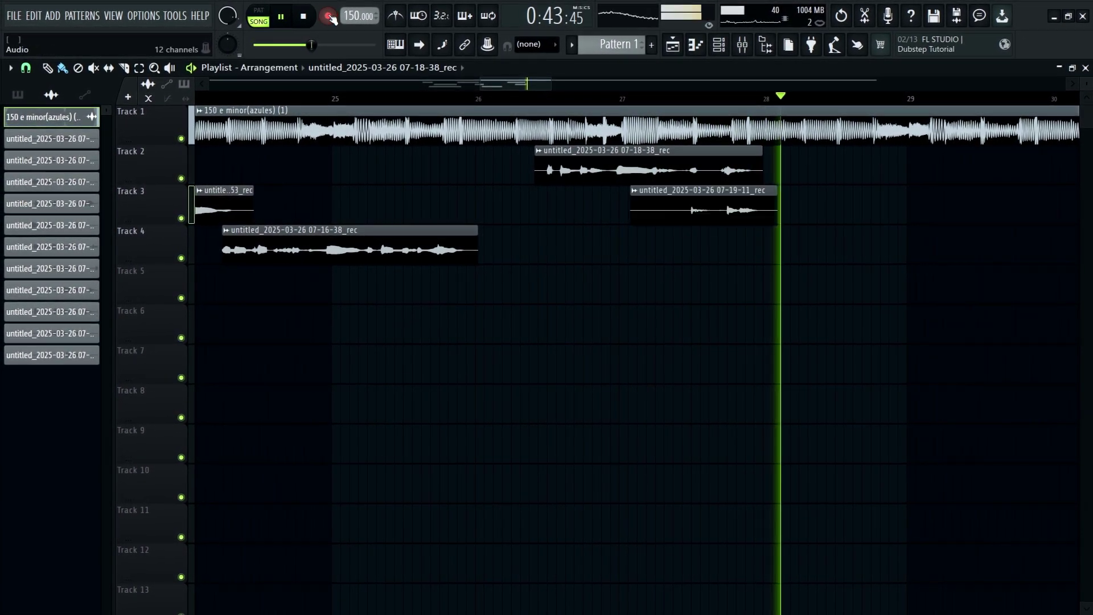
Step: Audition and delete that Track 3 take, then record a shorter replacement from about 27:02:09 to just before bar 28
left_click(666, 98)
right_click(764, 214)
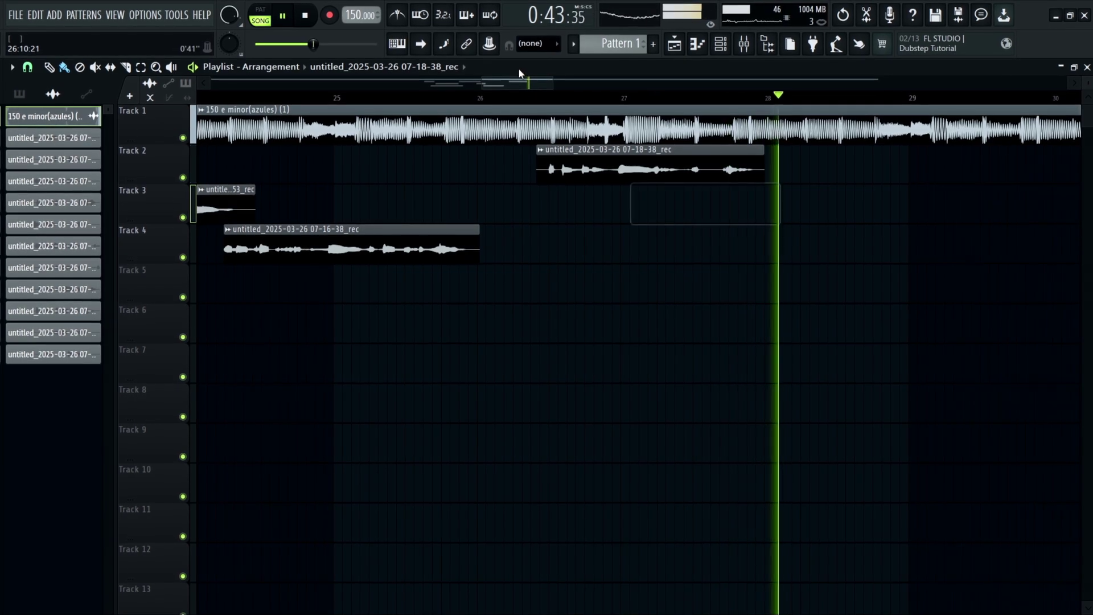
left_click(544, 98)
left_click(336, 20)
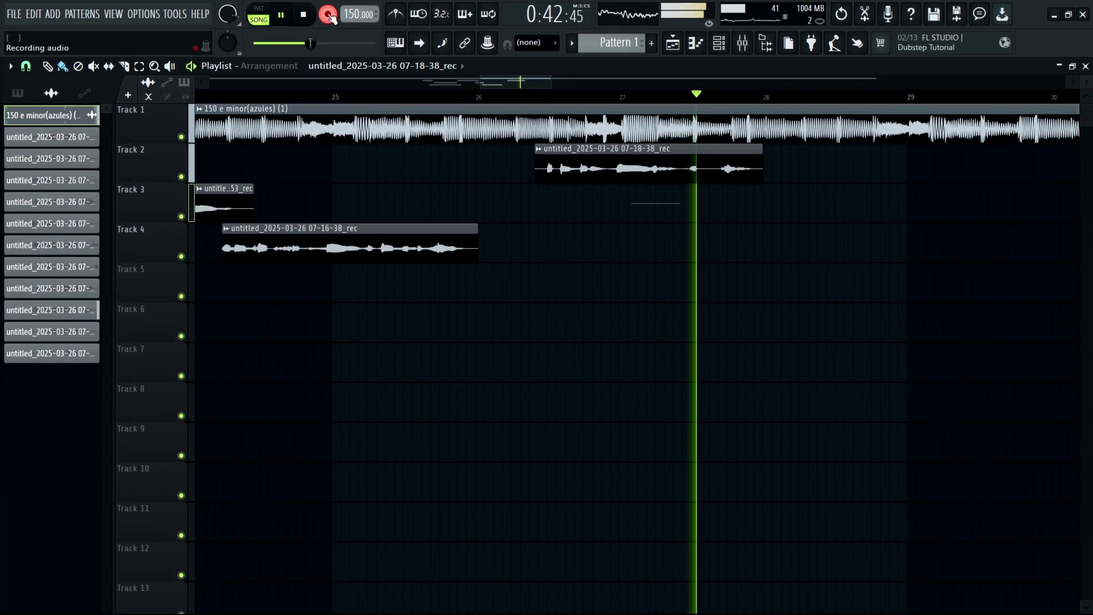
left_click(668, 98)
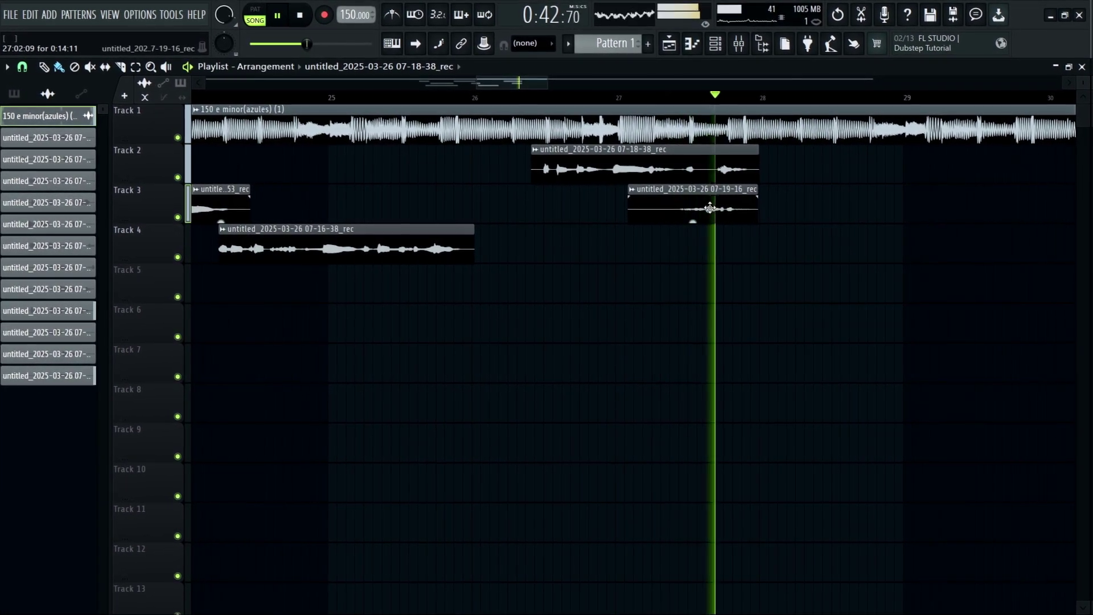
Step: Remove the short Track 3 take and record a longer one from about mid-bar 27 to just before bar 30
right_click(695, 218)
left_click(531, 98)
left_click(324, 16)
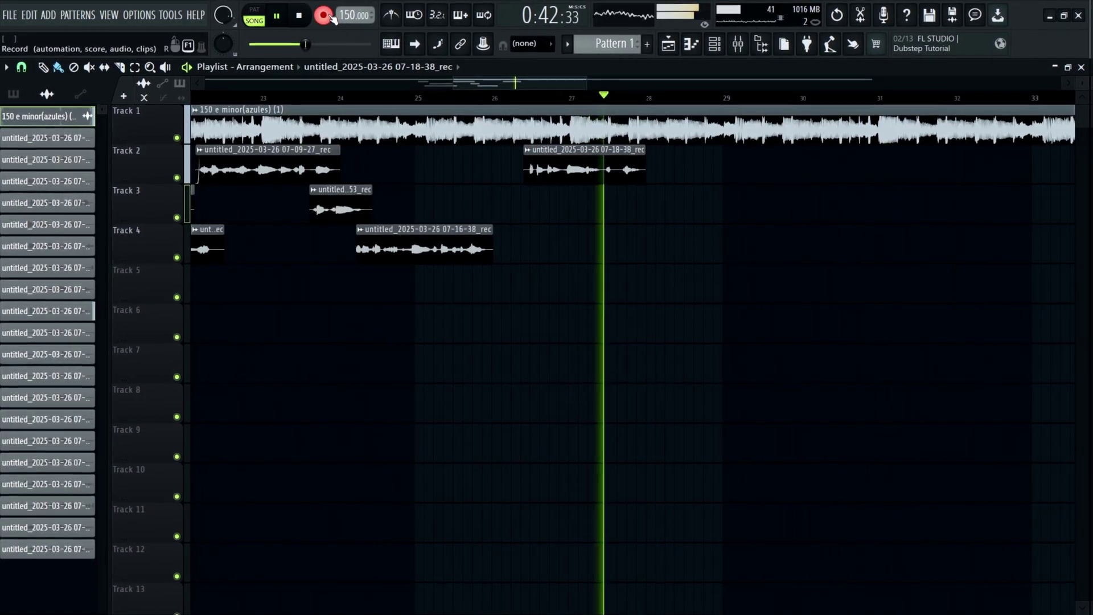
left_click(327, 16)
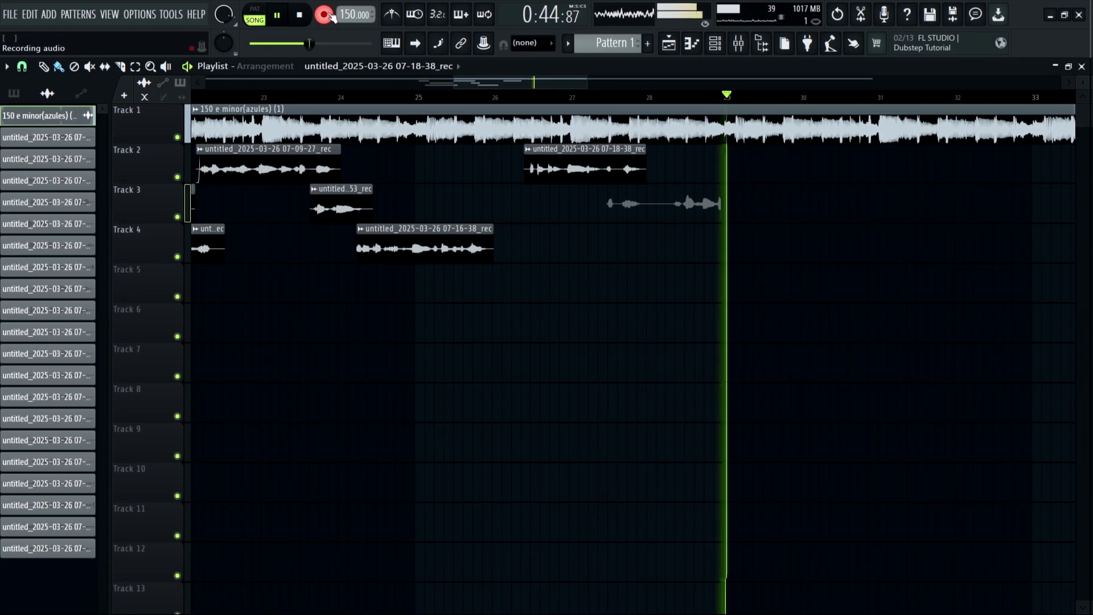
left_click(333, 16)
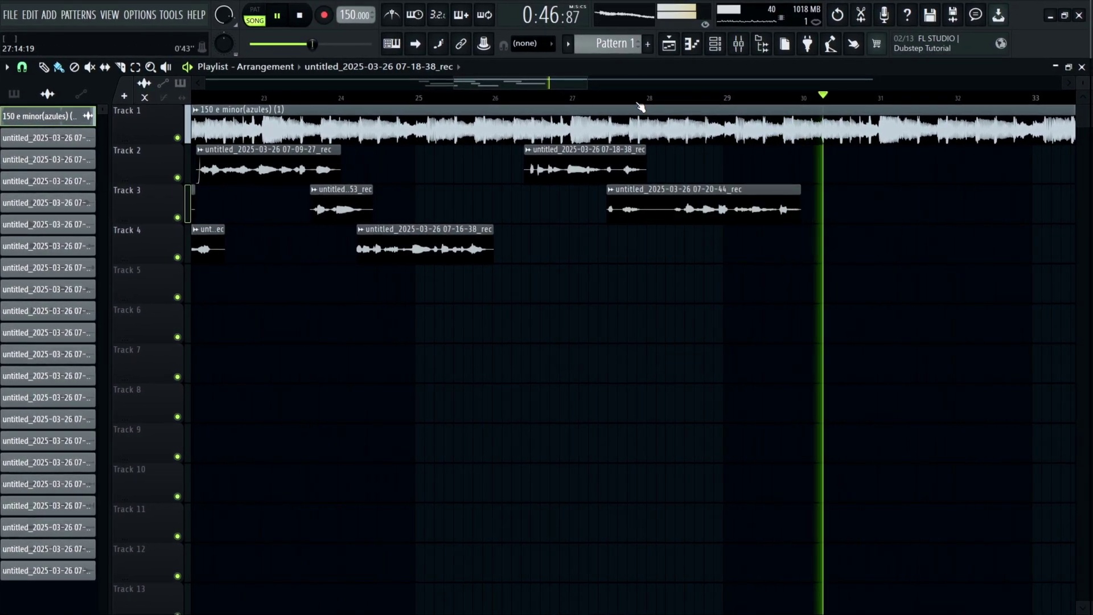
Step: Re-record the deleted Track 3 take from about mid-bar 27 to early bar 31 and trim it to early bar 28 through bar 30
left_click(663, 102)
right_click(709, 197)
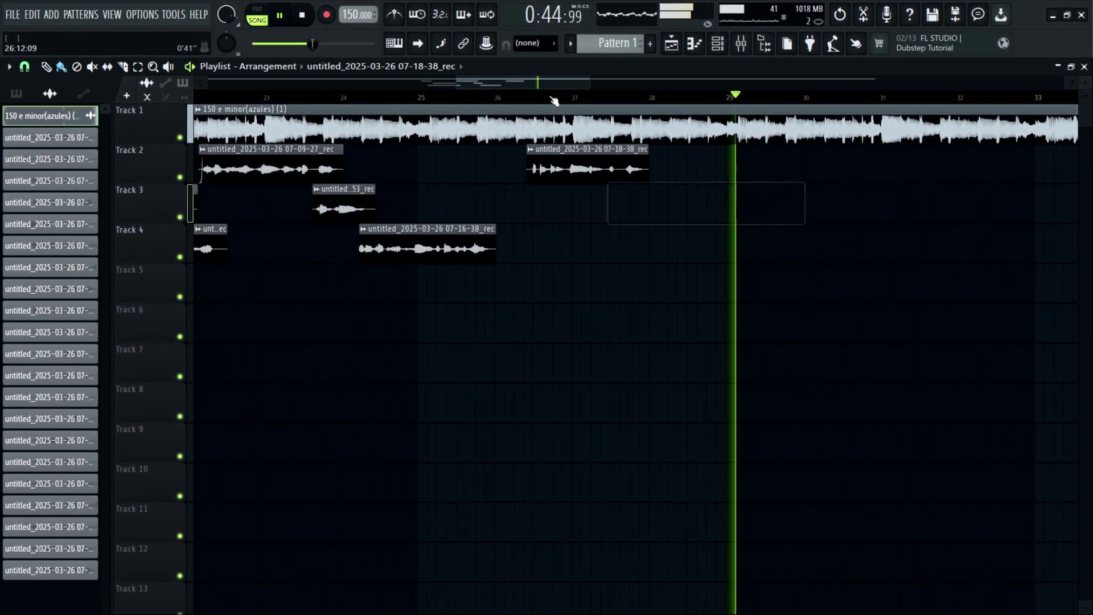
left_click(552, 100)
left_click(331, 20)
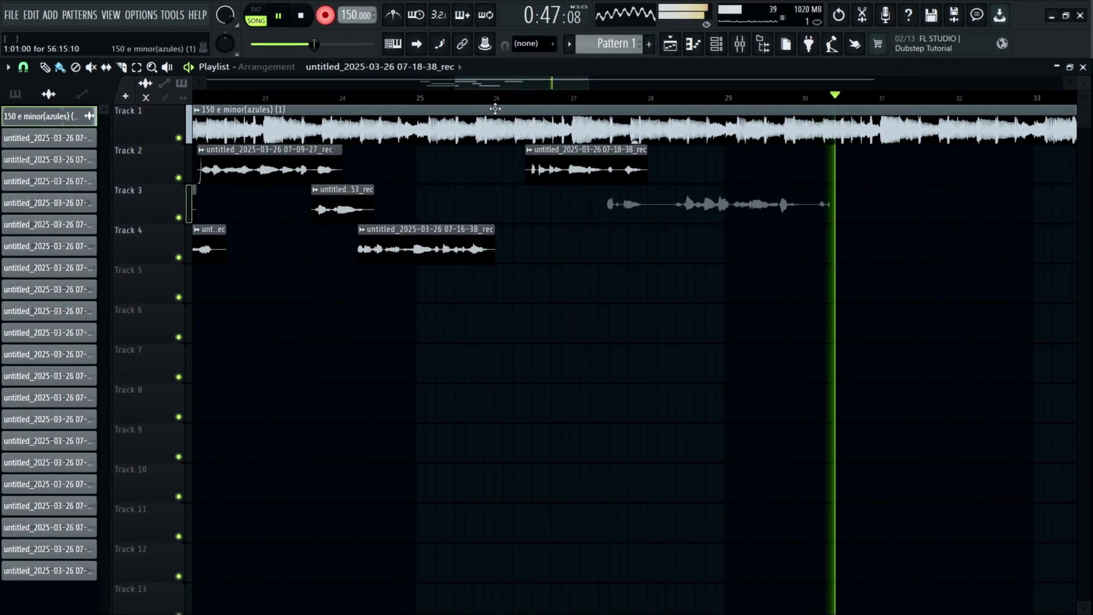
left_click(324, 15)
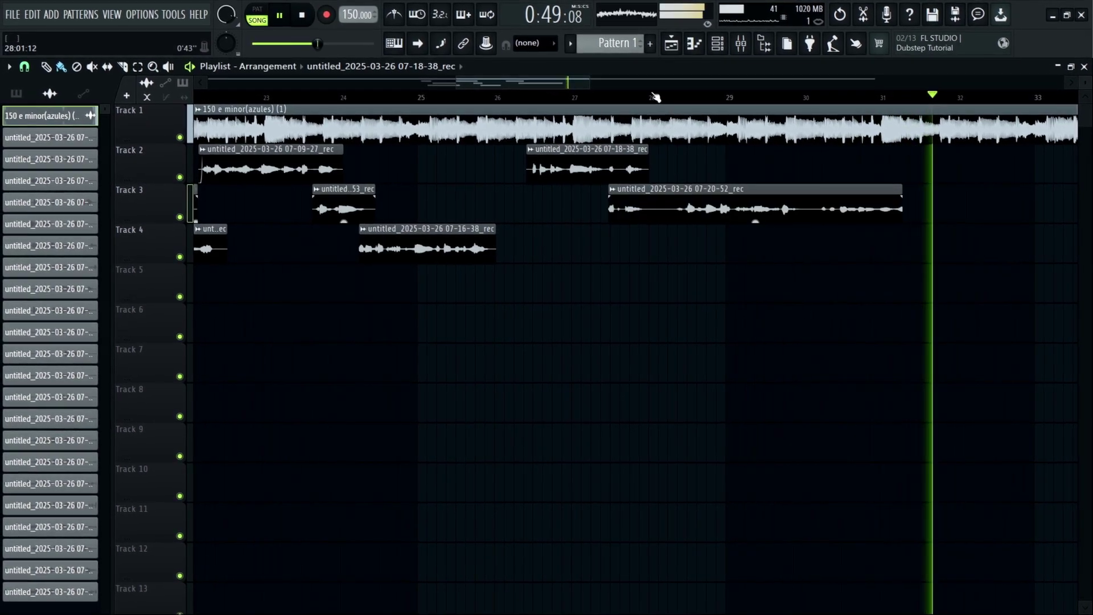
left_click(656, 98)
scroll(664, 105, "up", 3)
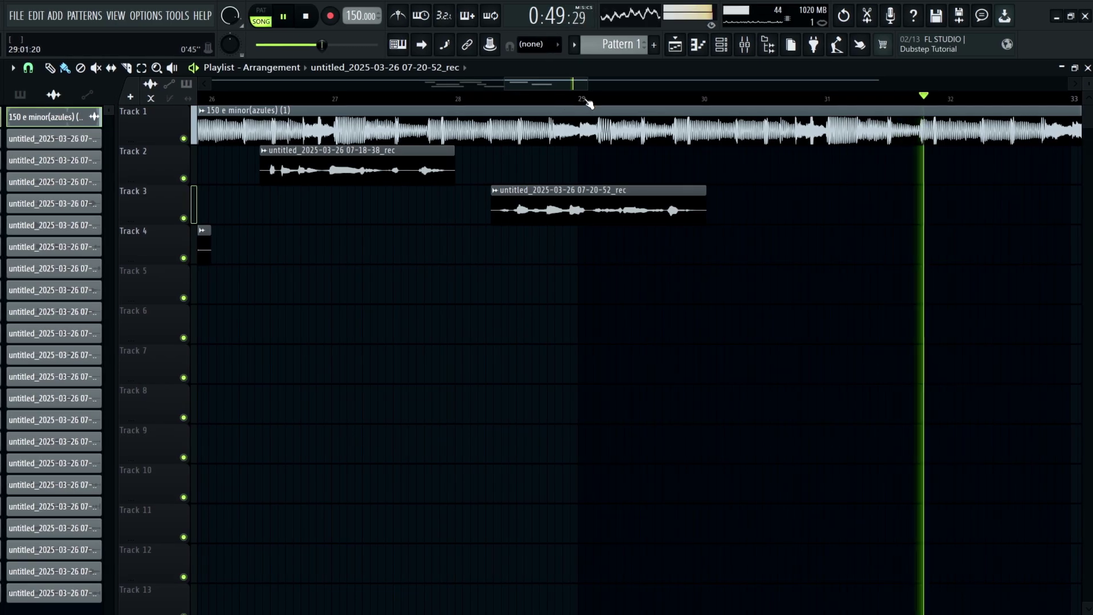
Step: Try two vocal takes on Track 2, each starting early in bar 29 and running to about bar 32
left_click(540, 103)
left_click(329, 18)
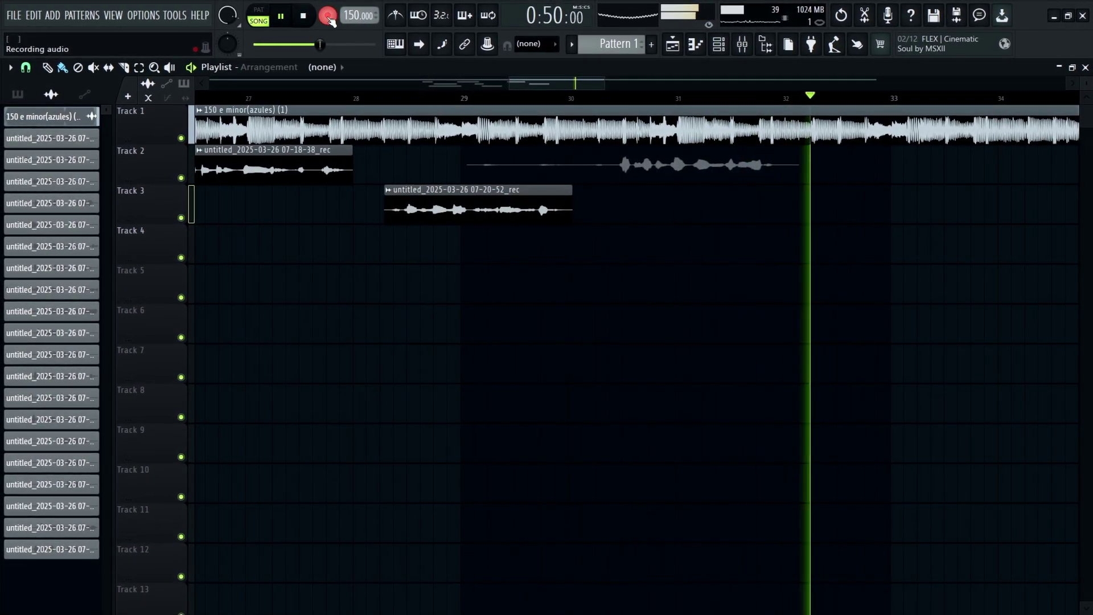
left_click(442, 97)
left_click(327, 17)
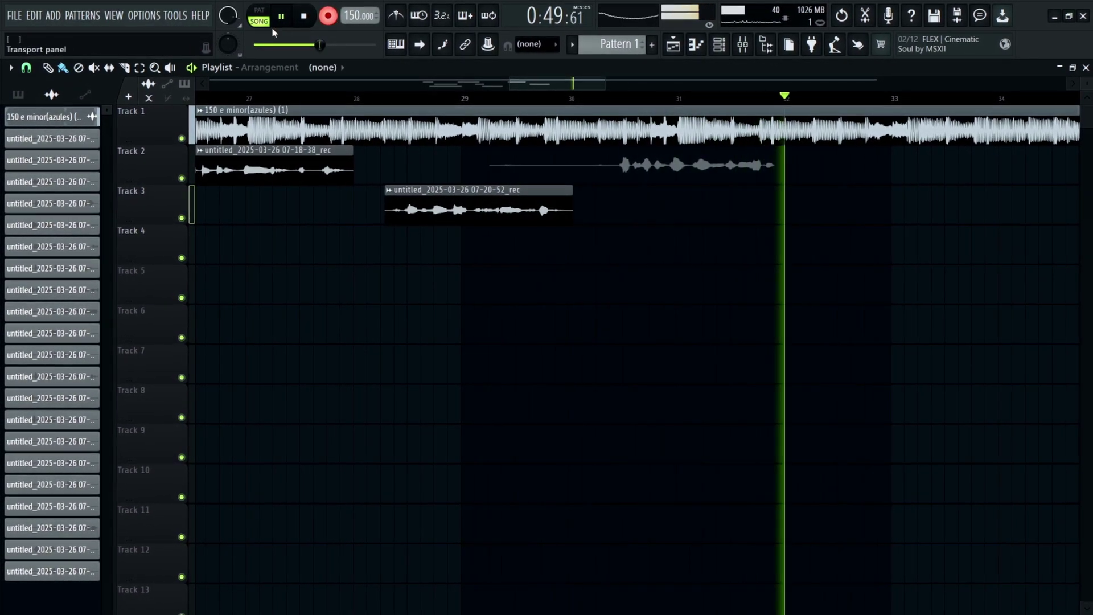
left_click(329, 18)
Step: Delete the Track 2 take, record a new one from early bar 29 to mid-bar 32, and play it back
right_click(565, 155)
left_click(329, 17)
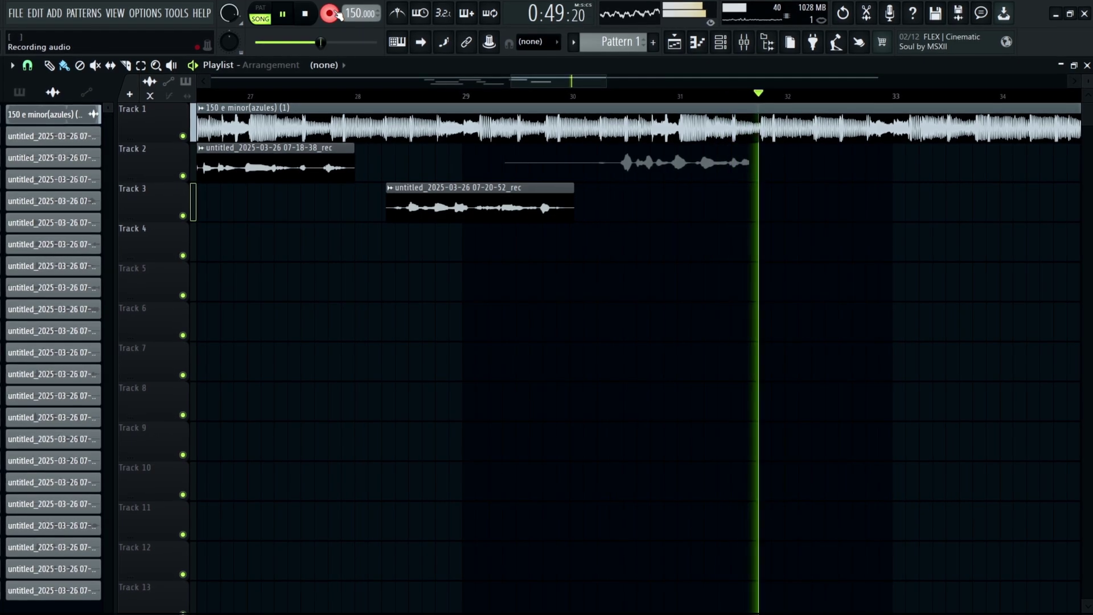
left_click(329, 14)
left_click(593, 96)
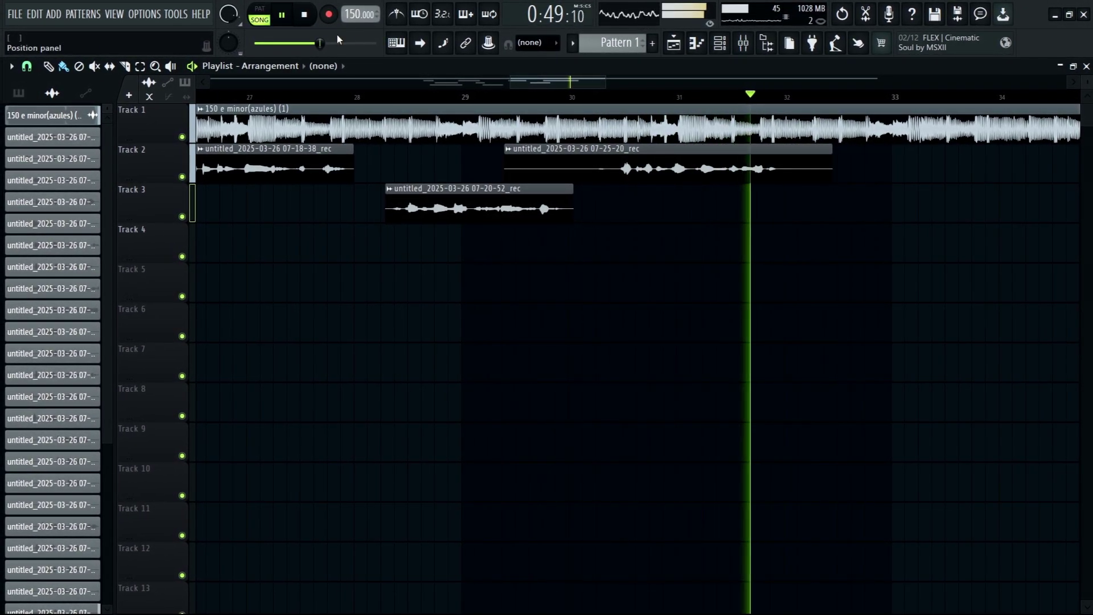
left_click(305, 16)
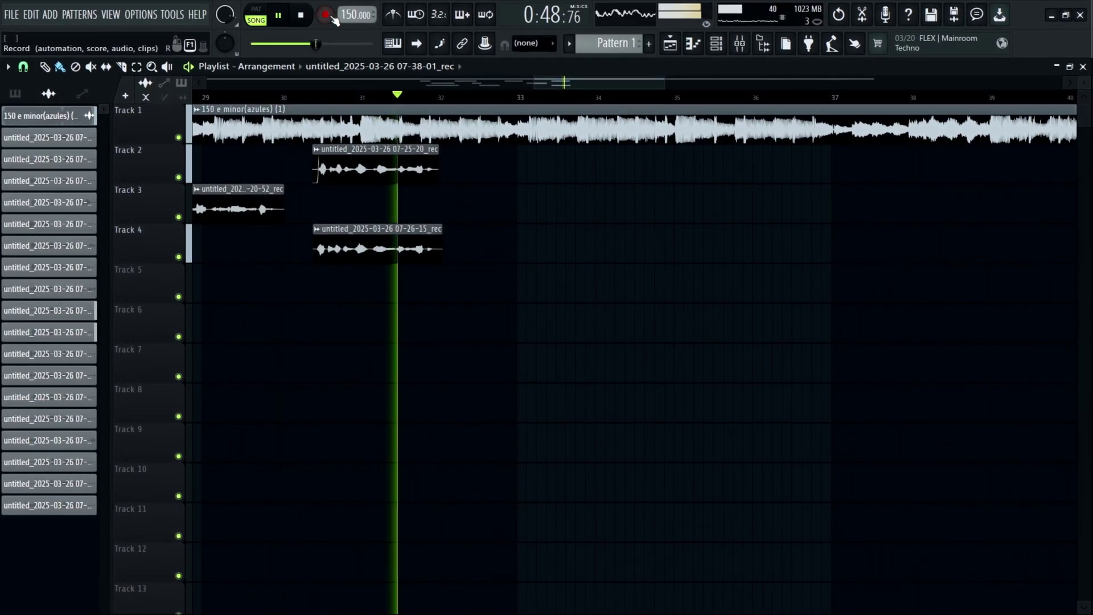
Step: Record a vocal take on Track 3 from about mid-bar 31 to early bar 34 and audition it from bar 32
left_click(330, 16)
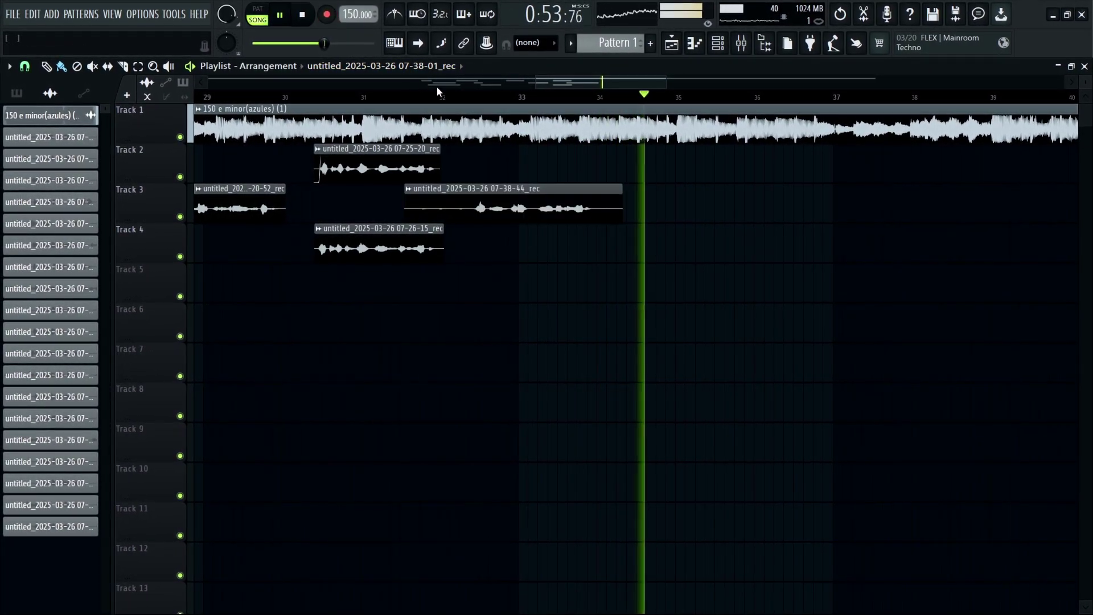
left_click(439, 97)
scroll(444, 104, "up", 3)
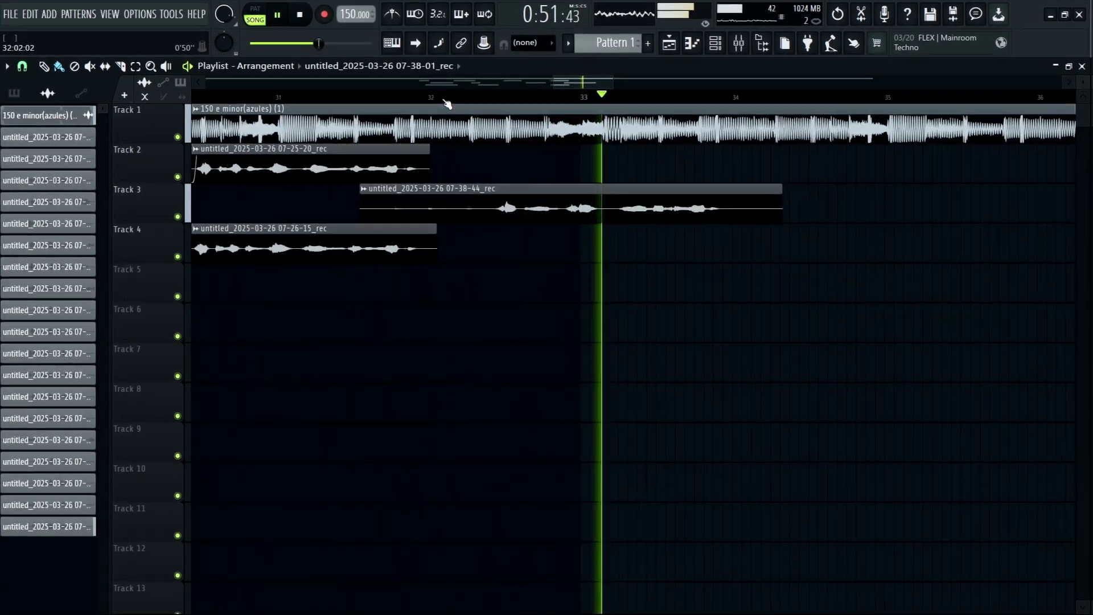
left_click(444, 101)
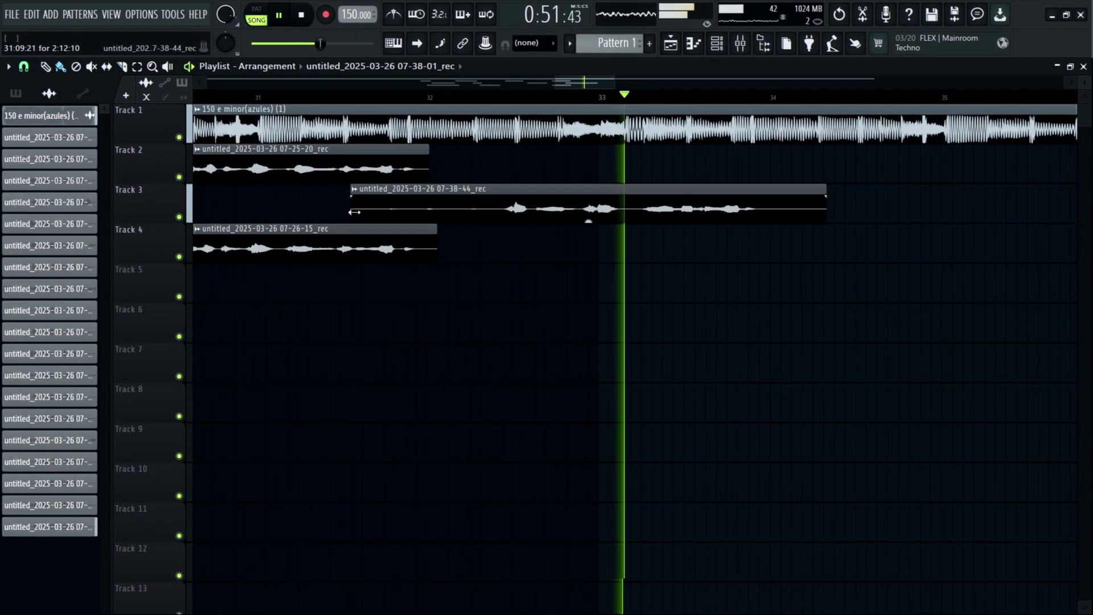
Step: Trim the new Track 3 take to start at 32:06:21 and end just before bar 34
left_click_drag(353, 212, 491, 216)
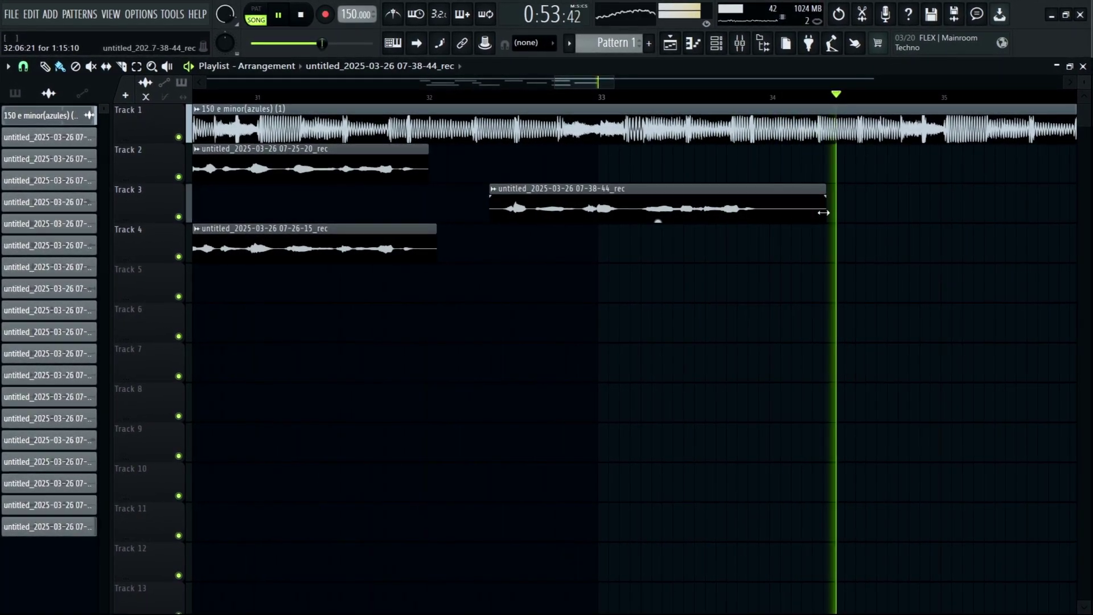
left_click_drag(816, 213, 766, 214)
scroll(541, 100, "down", 4)
scroll(541, 100, "down", 3)
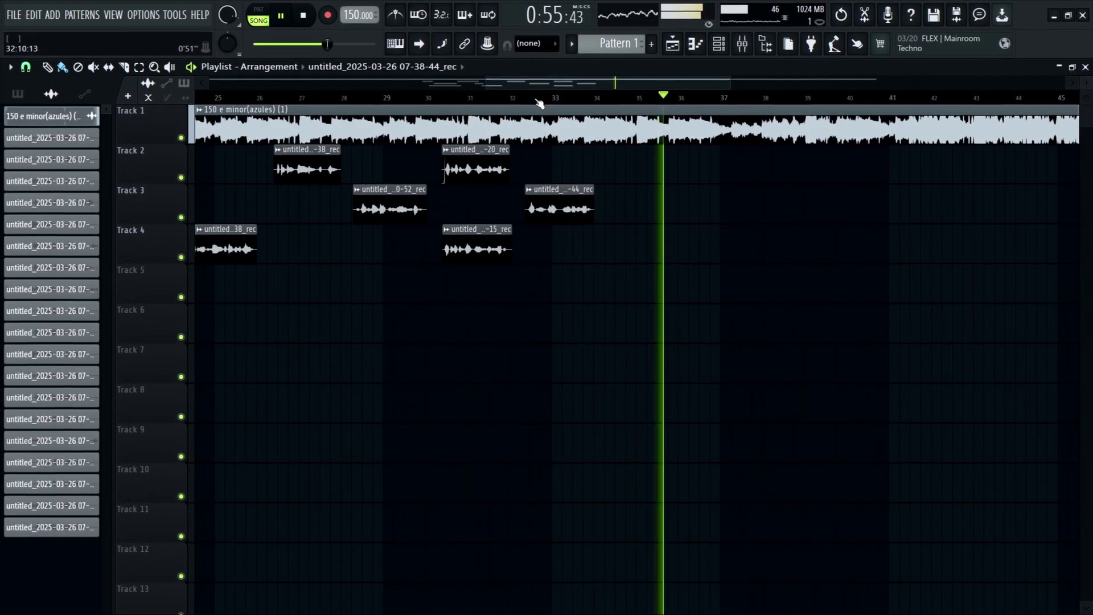
Step: Play the arrangement from about mid-bar 32 to check the trimmed Track 3 take over the beat
left_click(533, 96)
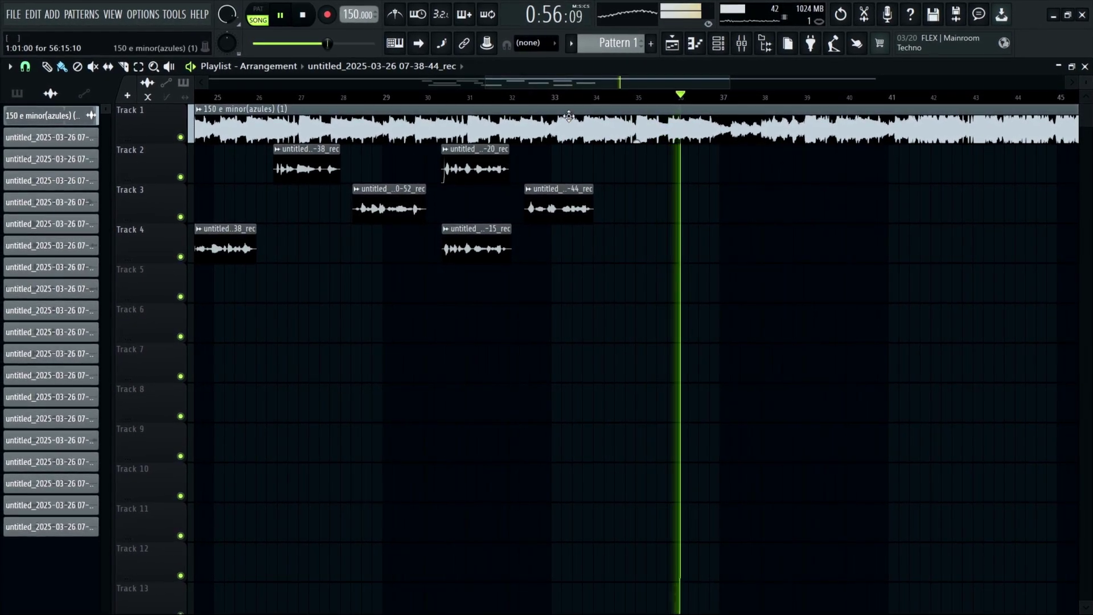
scroll(549, 101, "down", 5)
scroll(595, 98, "up", 3)
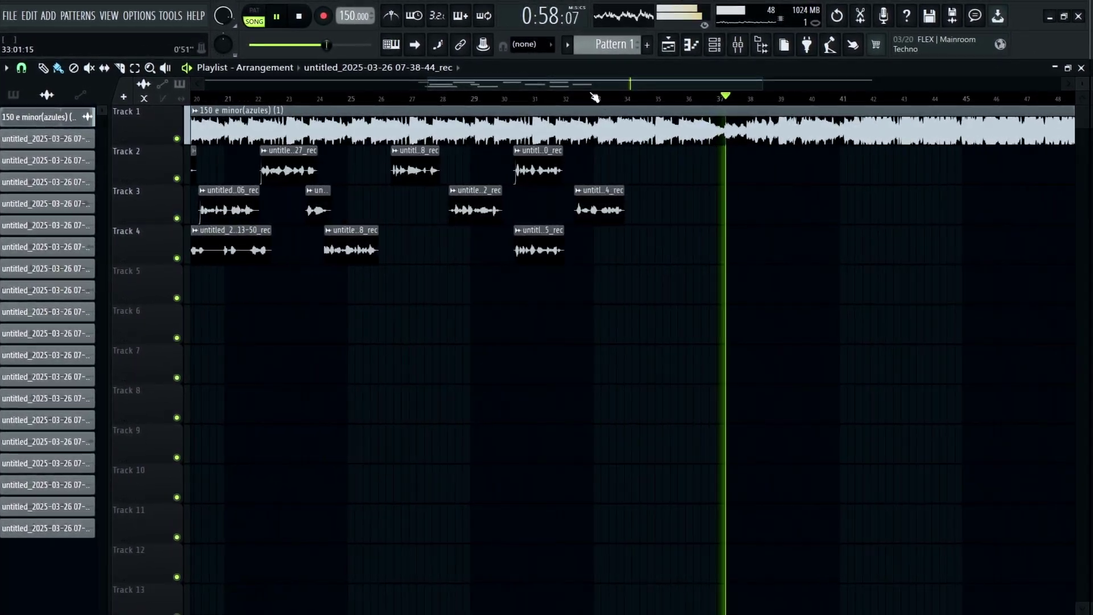
Step: Record a main vocal take on Track 2 from about mid-bar 33 to early bar 36 and audition it from bar 34
left_click(565, 100)
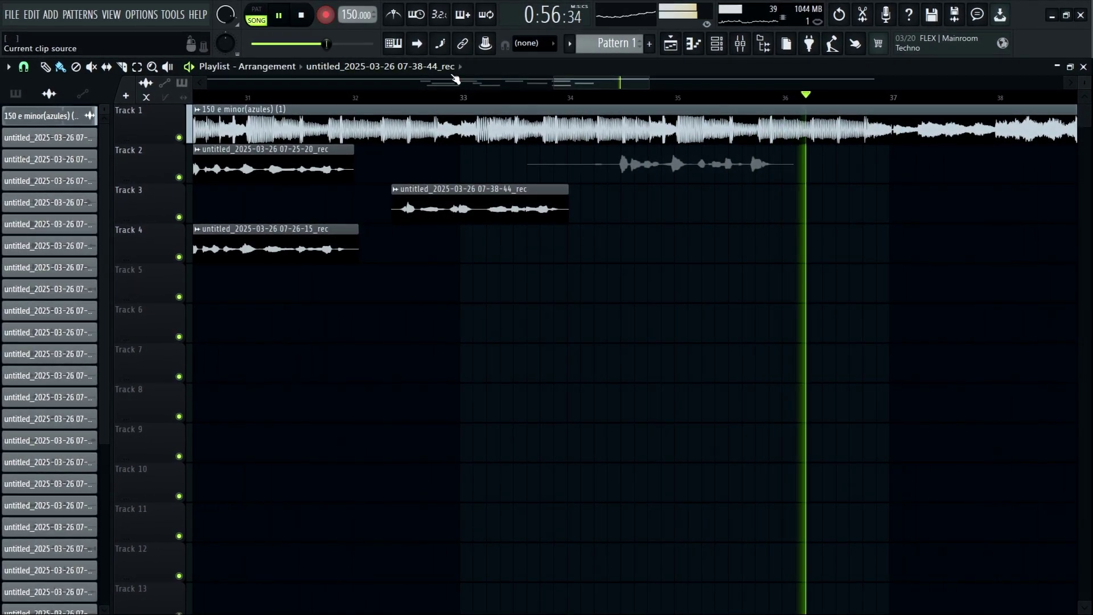
left_click(581, 98)
scroll(582, 99, "up", 4)
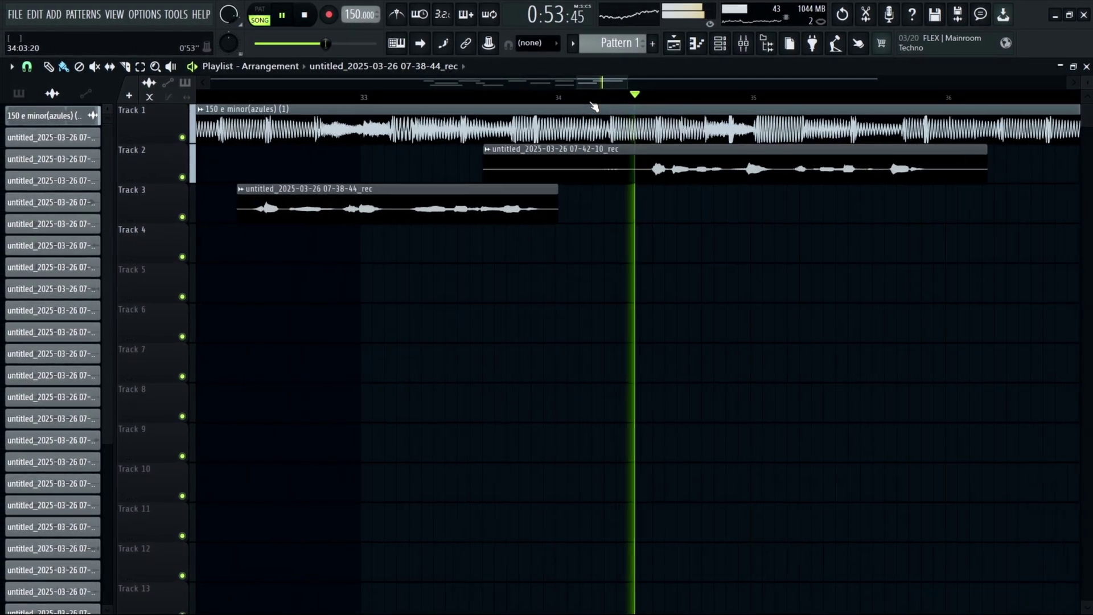
left_click(679, 100)
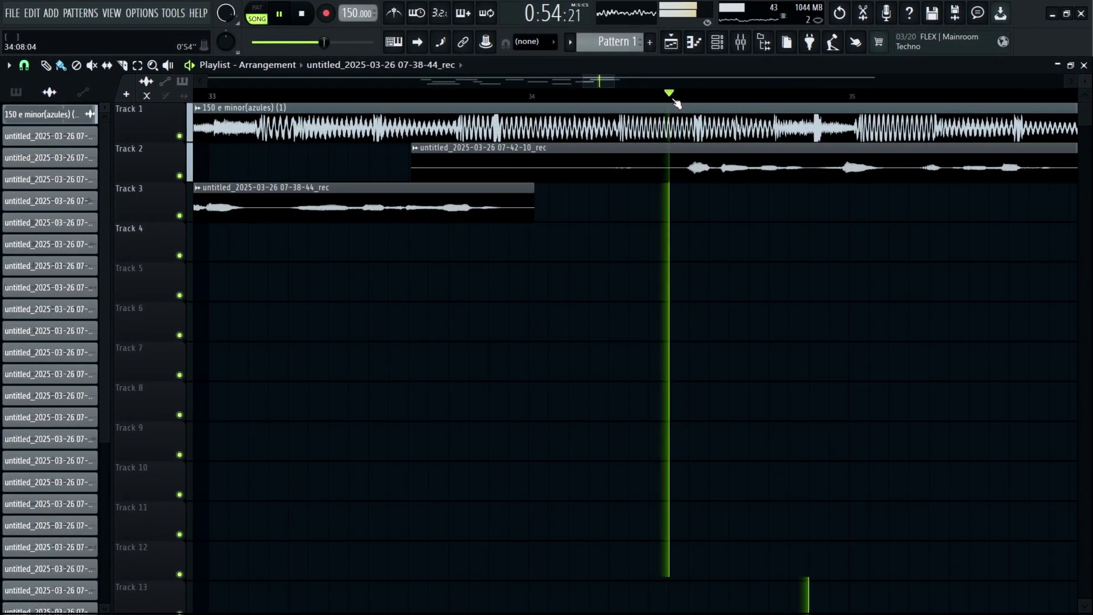
Step: Trim the new Track 2 take to start at 34:08:03 and end just before bar 36
left_click_drag(413, 168, 664, 190)
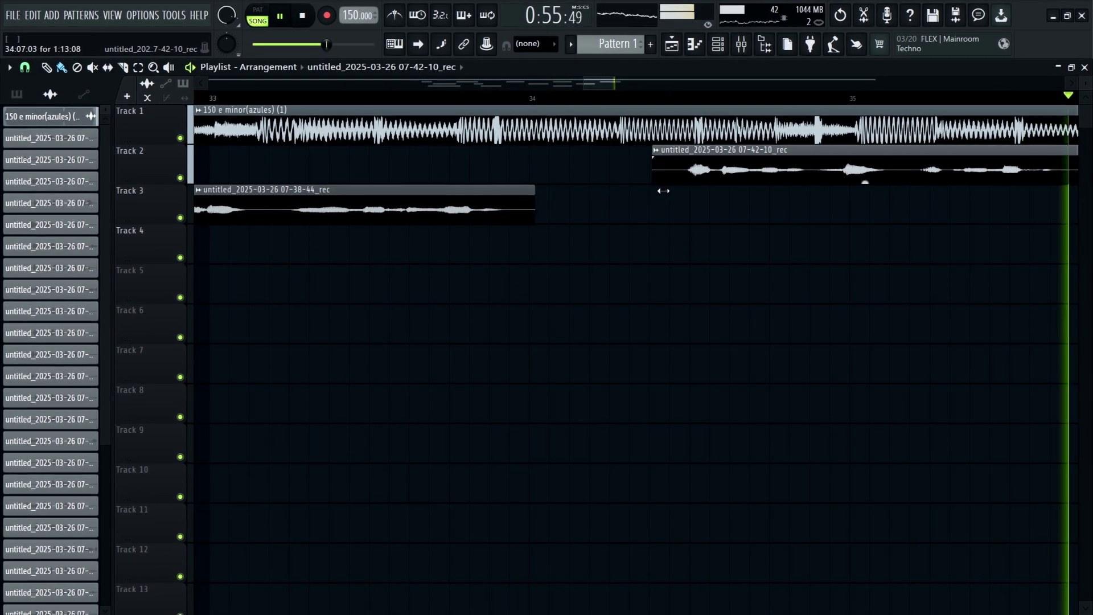
scroll(568, 100, "down", 2)
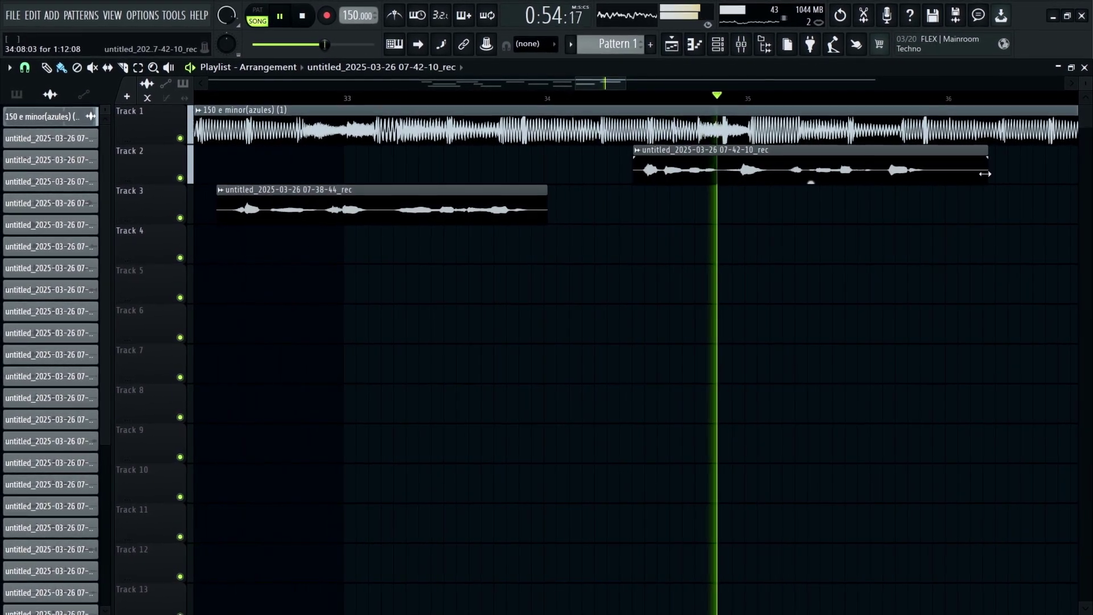
left_click_drag(988, 173, 937, 189)
scroll(614, 106, "down", 5)
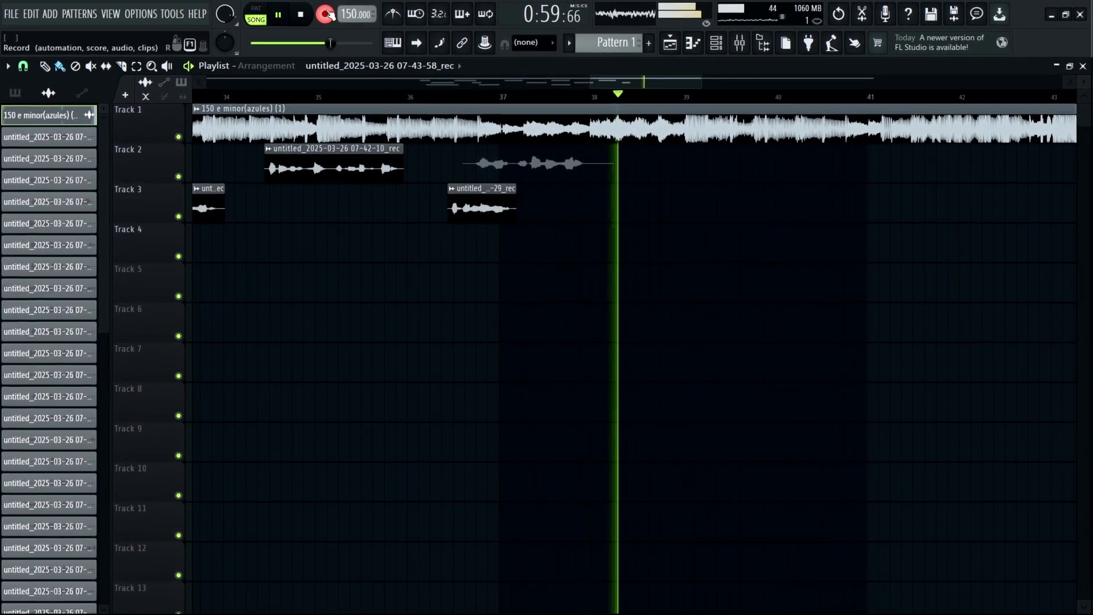
Step: End the Track 2 vocal take after it passes bar 38 and audition it from late bar 36
left_click(327, 15)
left_click(488, 101)
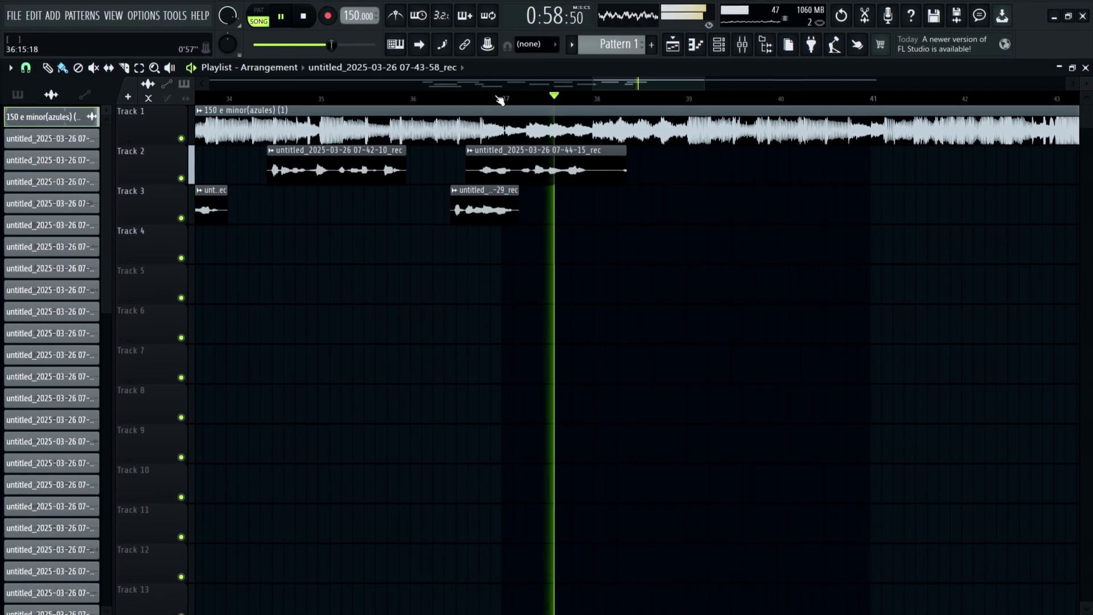
left_click(489, 102)
scroll(491, 102, "up", 2)
scroll(490, 101, "up", 3)
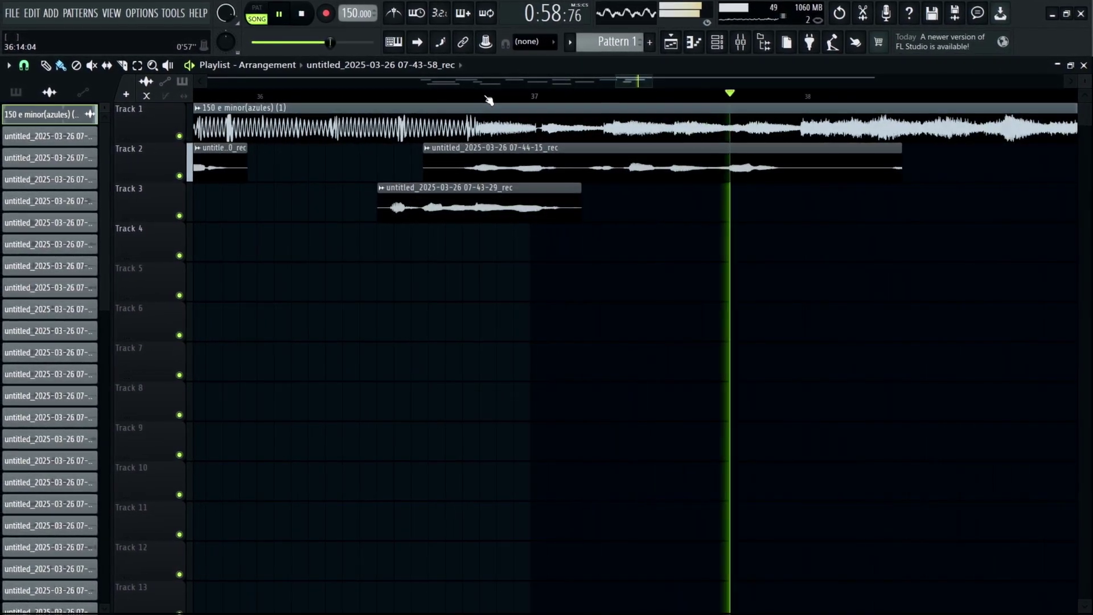
left_click(490, 102)
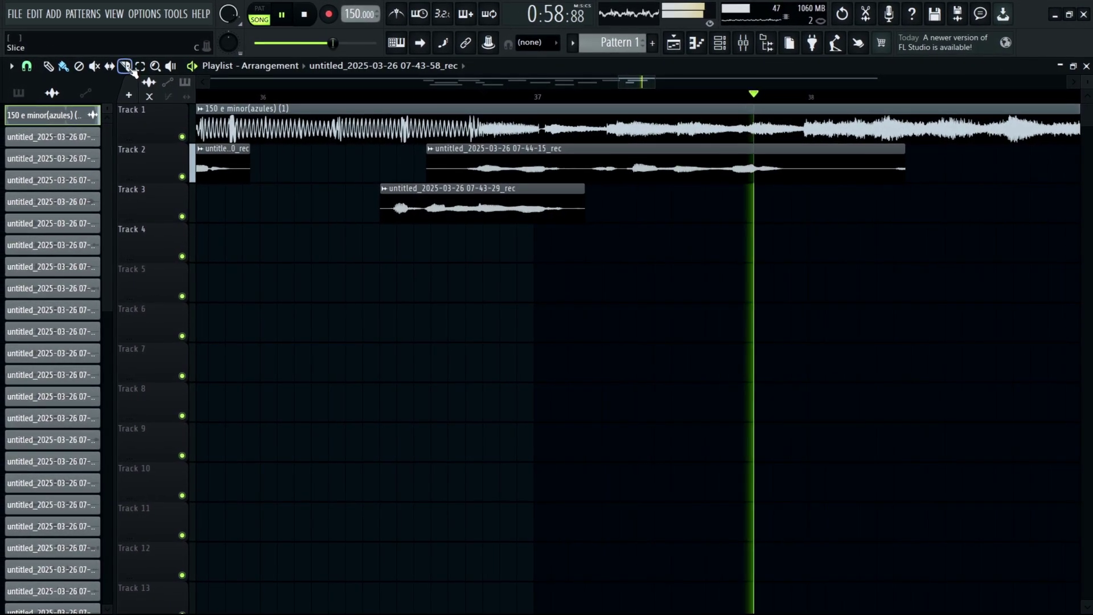
Step: Slice the new Track 2 take at about 37:03:19, level with the Track 3 clip's end, and undo a trial shift of the second piece
scroll(575, 109, "up", 2)
scroll(575, 109, "up", 1)
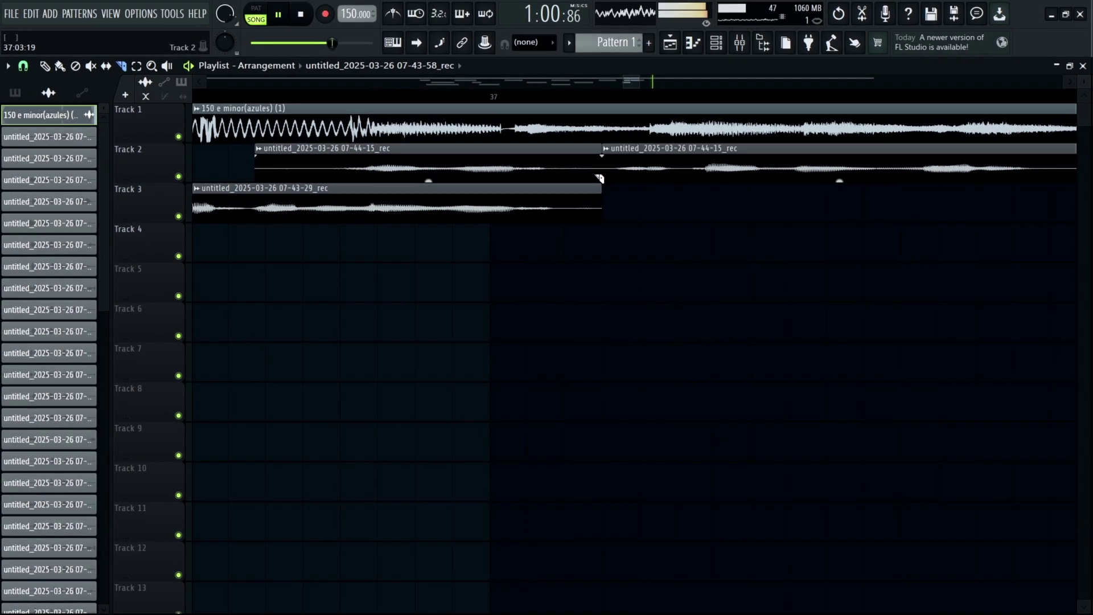
scroll(388, 96, "down", 3)
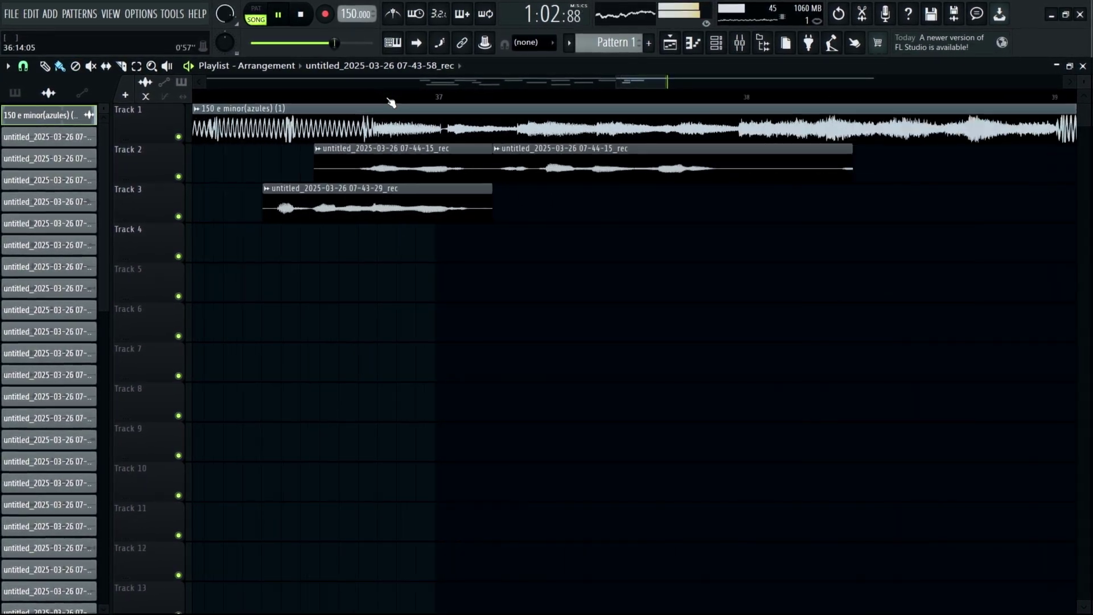
left_click_drag(682, 175, 618, 191)
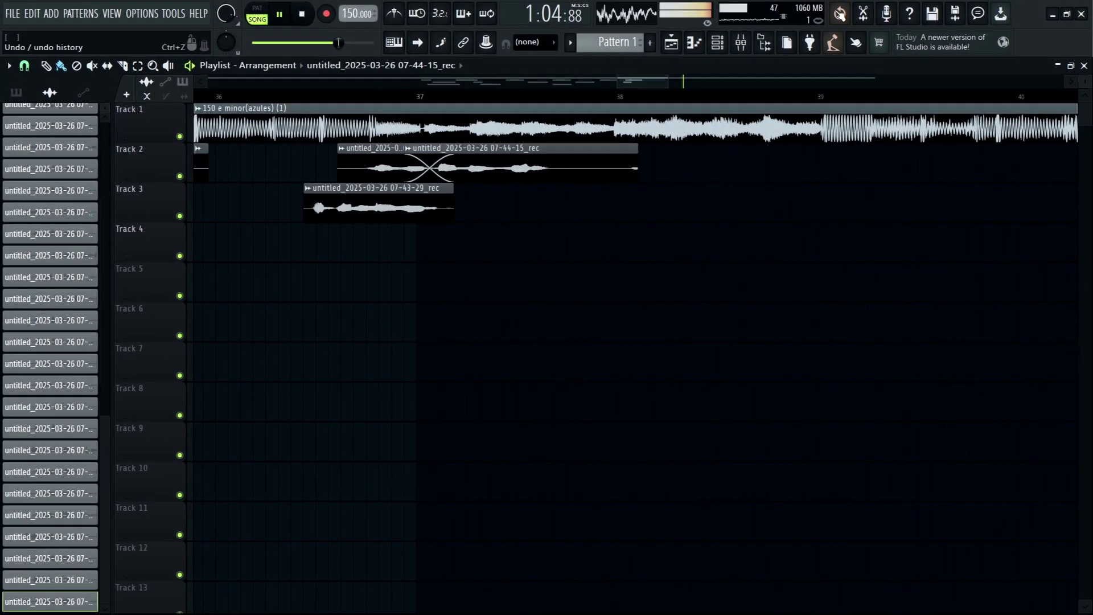
key("ctrl+z")
Step: Record a vocal take on Track 3 from about mid-bar 37 to mid-bar 39 and audition it from just before bar 38
key("space")
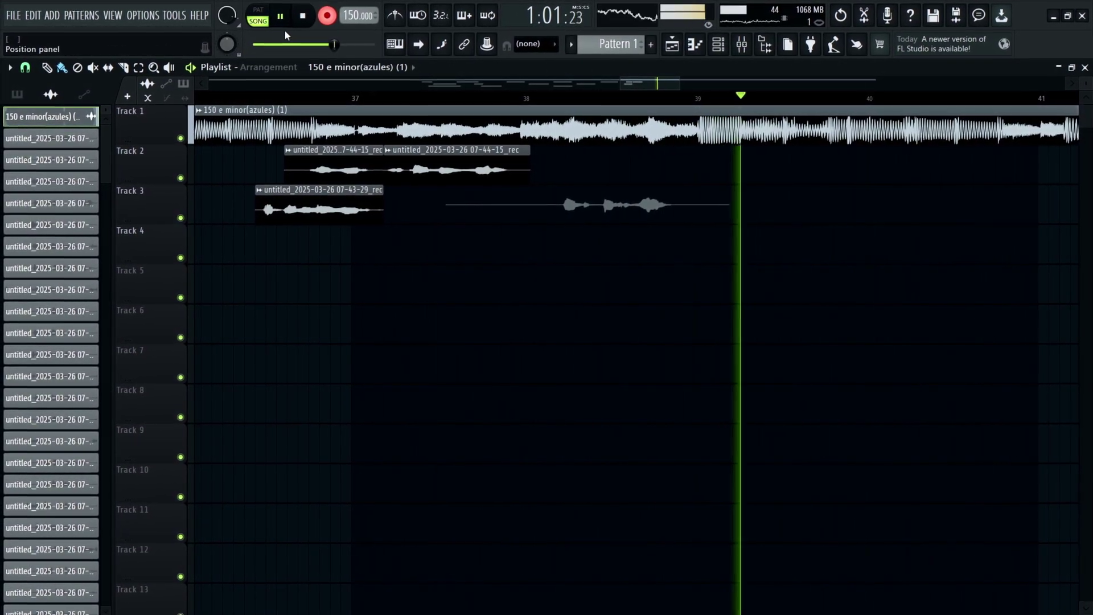
left_click(331, 20)
left_click(518, 98)
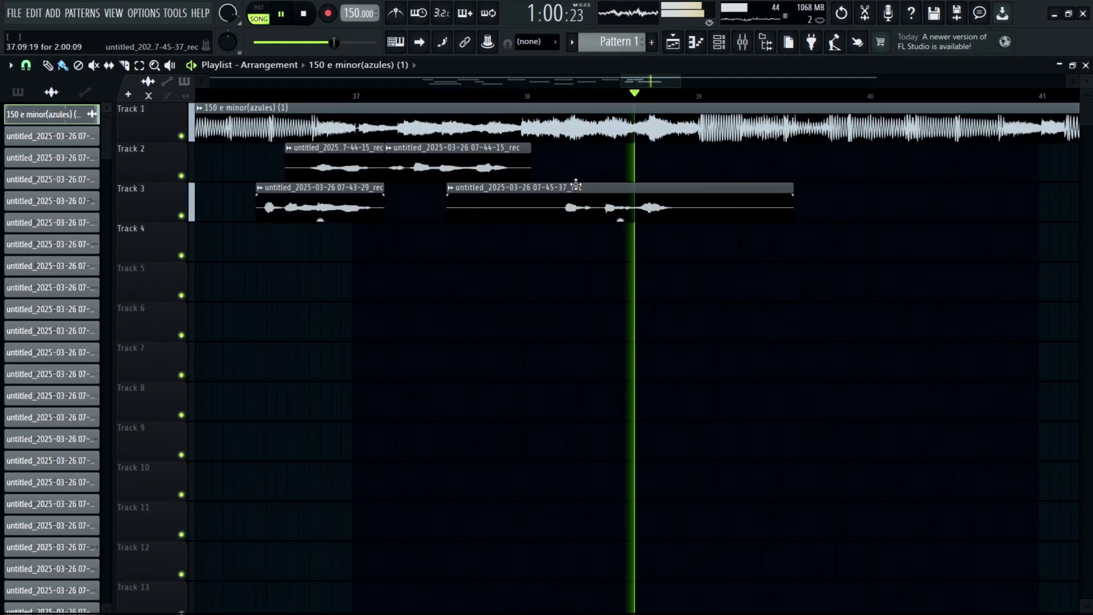
left_click(513, 98)
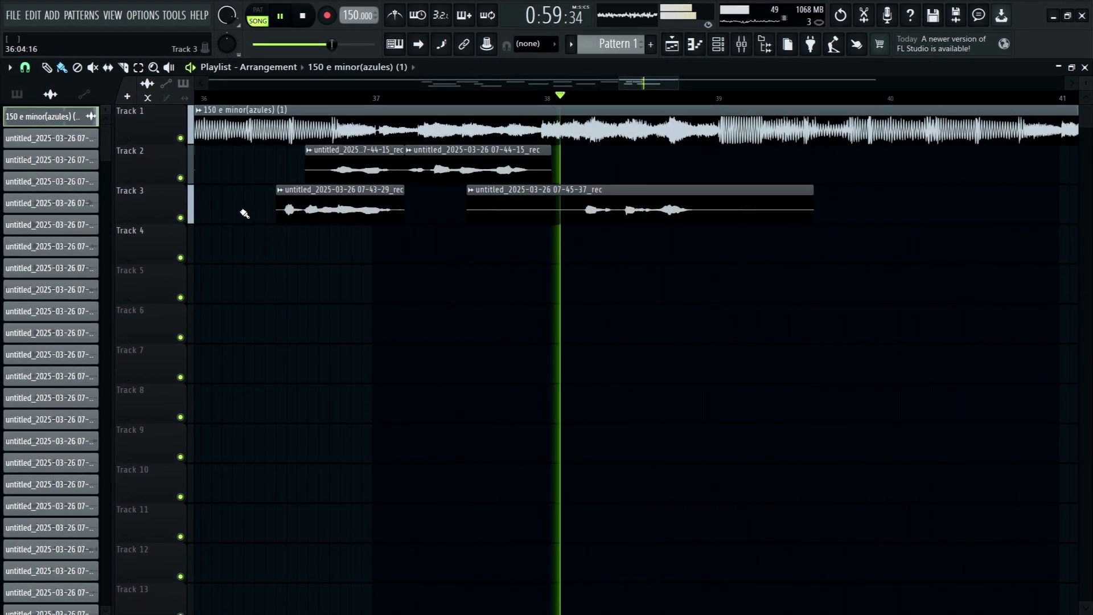
Step: Solo Track 3, trim its new take to span from just after bar 38 to just after bar 39, and replay everything from about bar 19
right_click(179, 137)
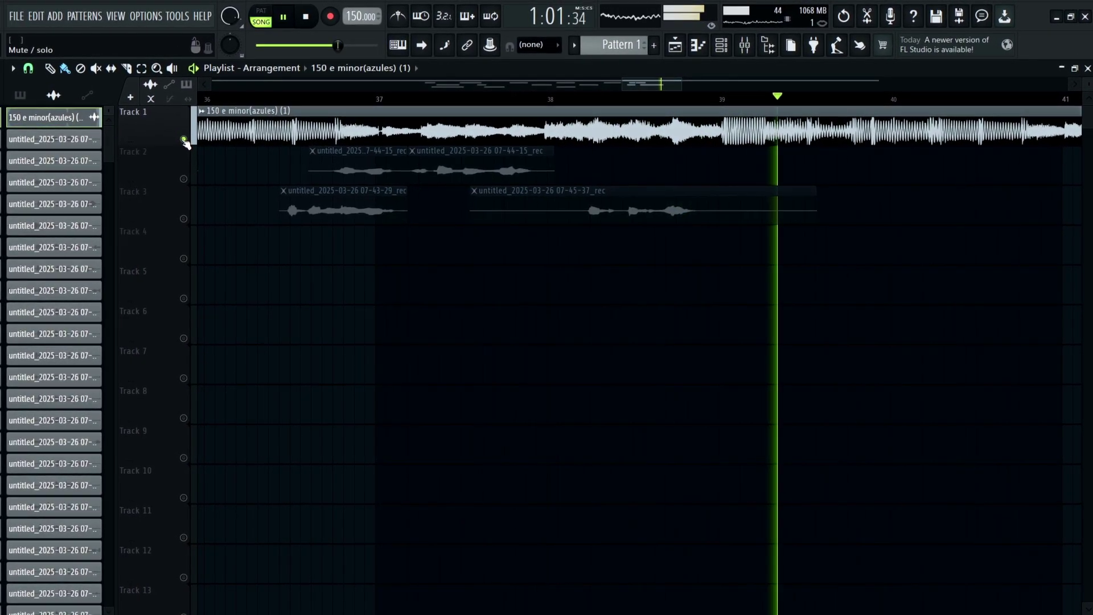
right_click(182, 138)
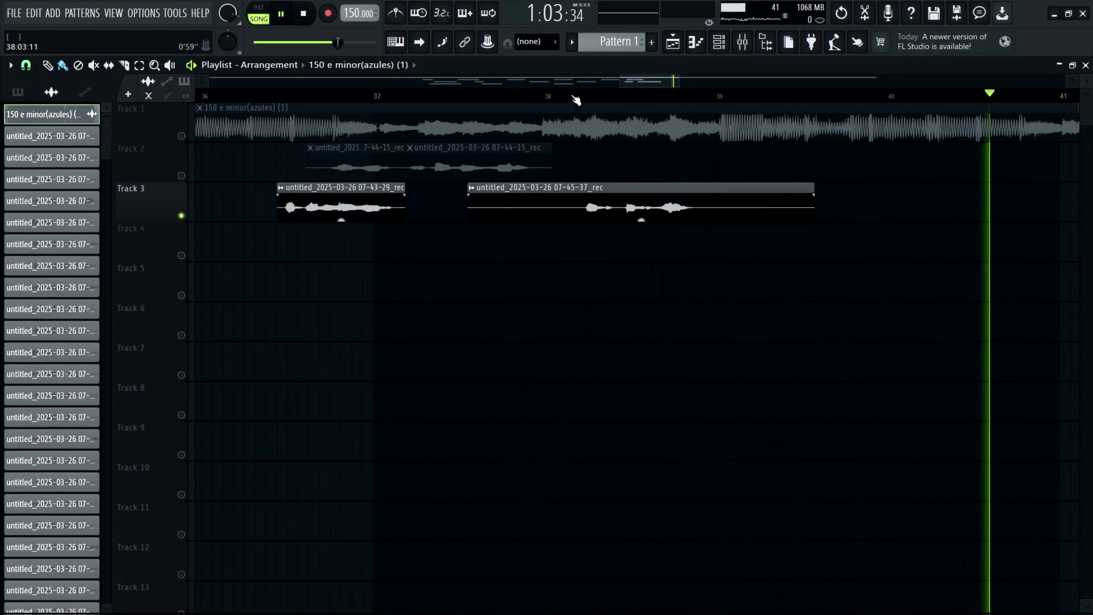
left_click(579, 98)
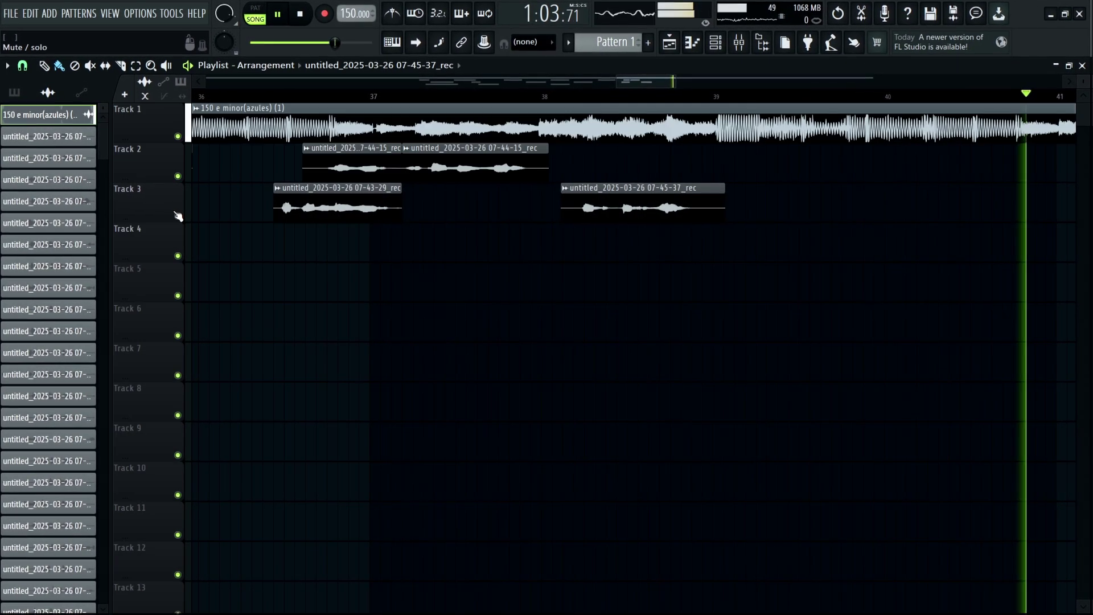
scroll(413, 103, "down", 8)
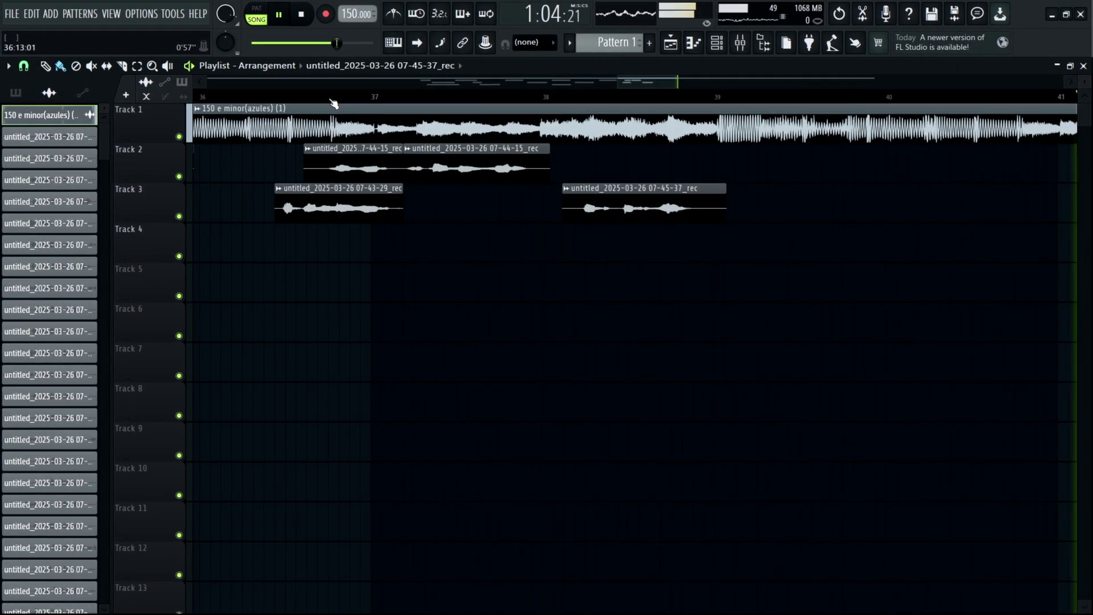
left_click(411, 98)
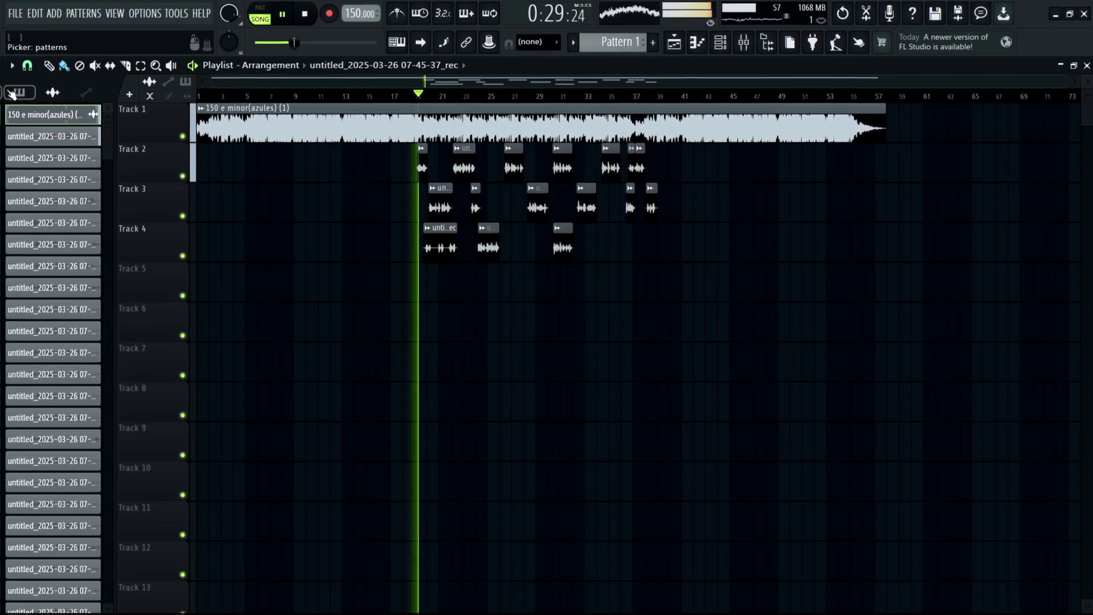
Step: Select all unused audio clips in the picker and delete them
right_click(50, 92)
left_click(70, 130)
right_click(59, 94)
left_click(70, 131)
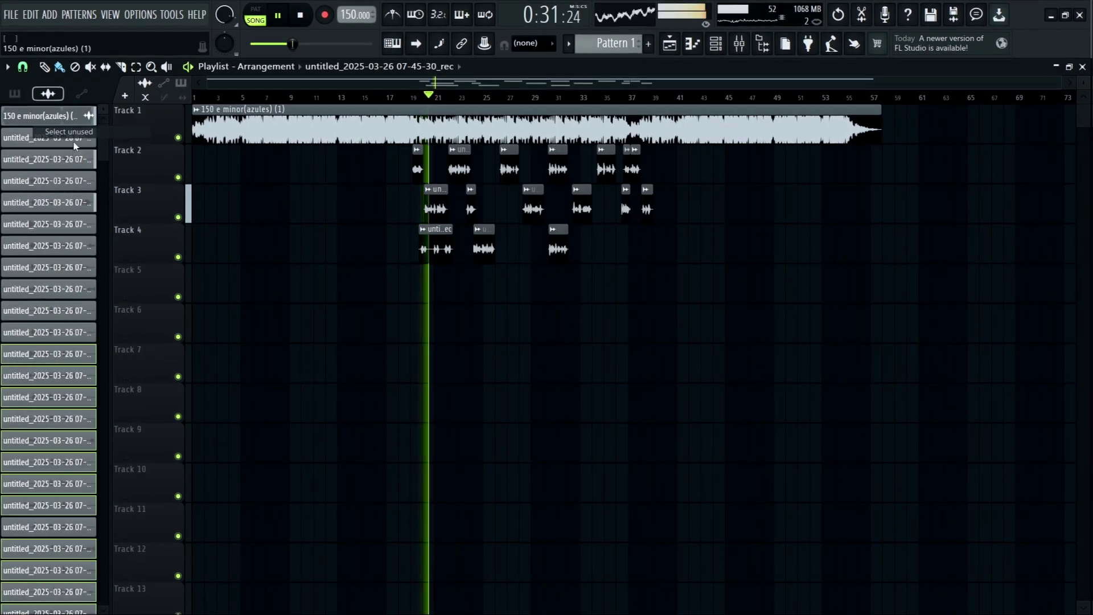
right_click(56, 386)
left_click(83, 545)
Step: Switch to OBS to check the screen recording and return to FL Studio
key("super")
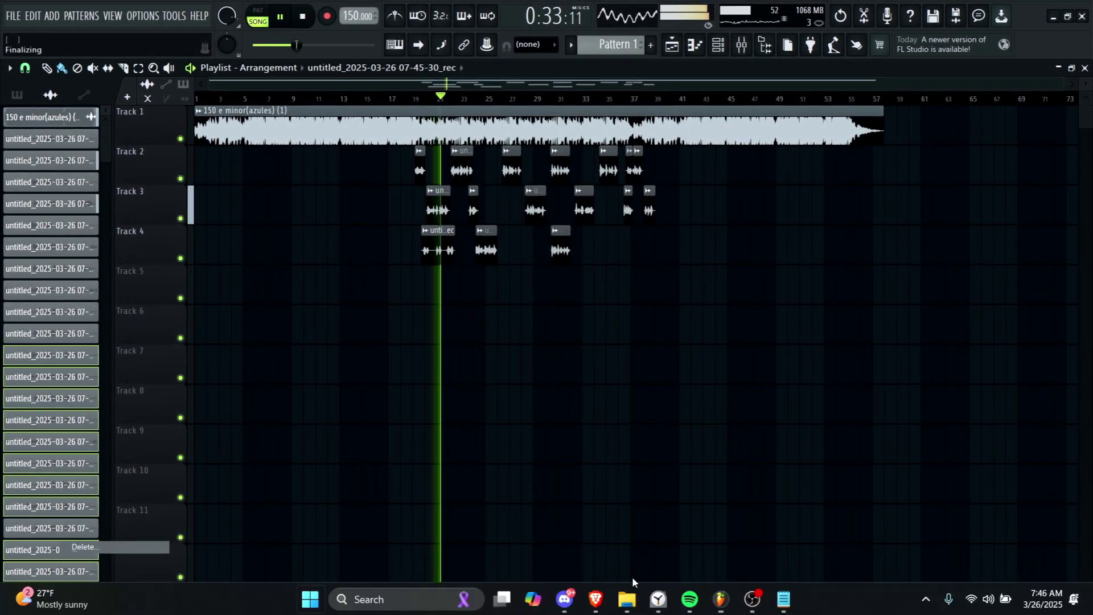
left_click(752, 599)
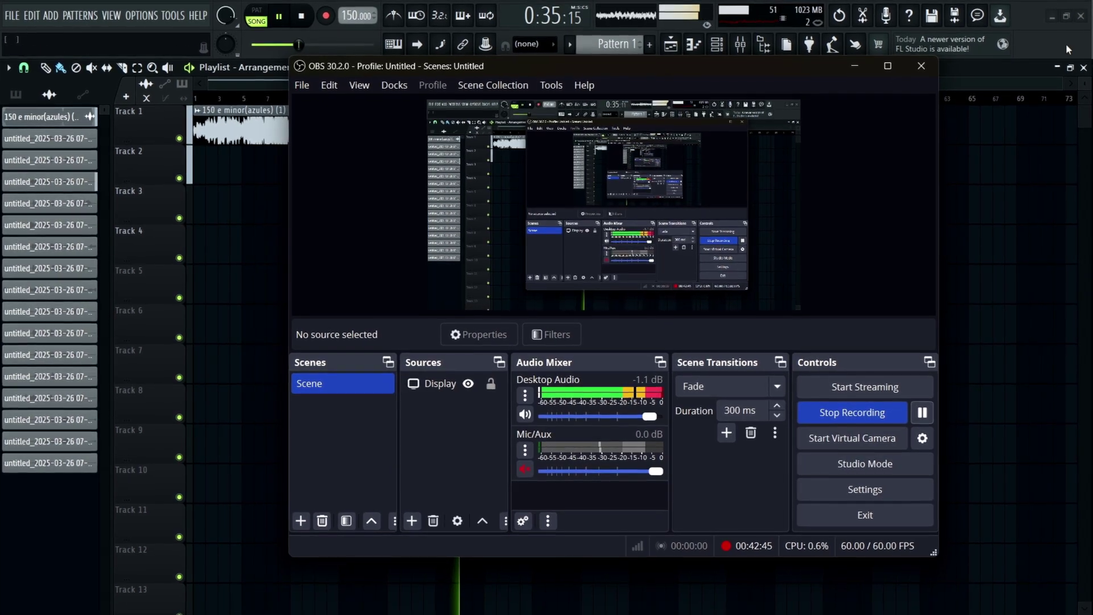
left_click(1059, 39)
Step: Route the rec mixer track to the Main track on insert 6 and return to the playlist
scroll(667, 100, "up", 2)
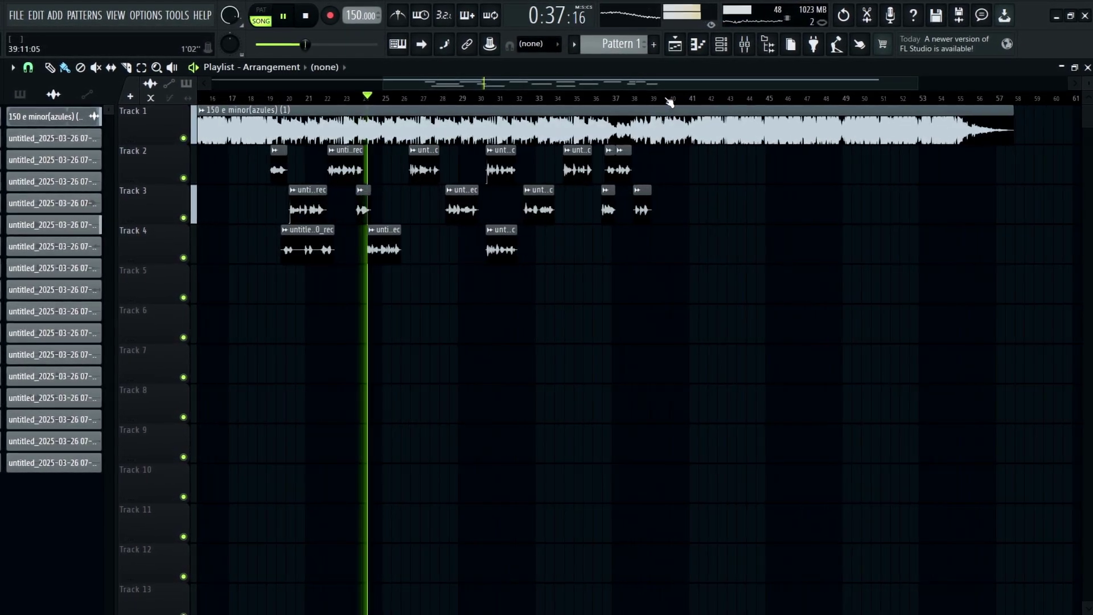
left_click(742, 44)
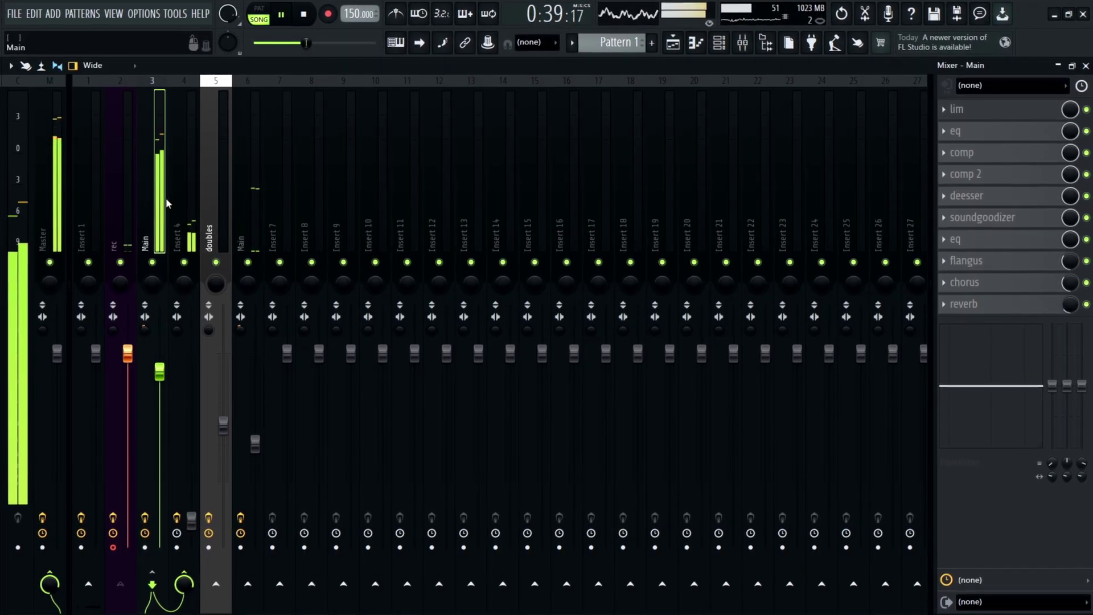
left_click(126, 200)
left_click(249, 590)
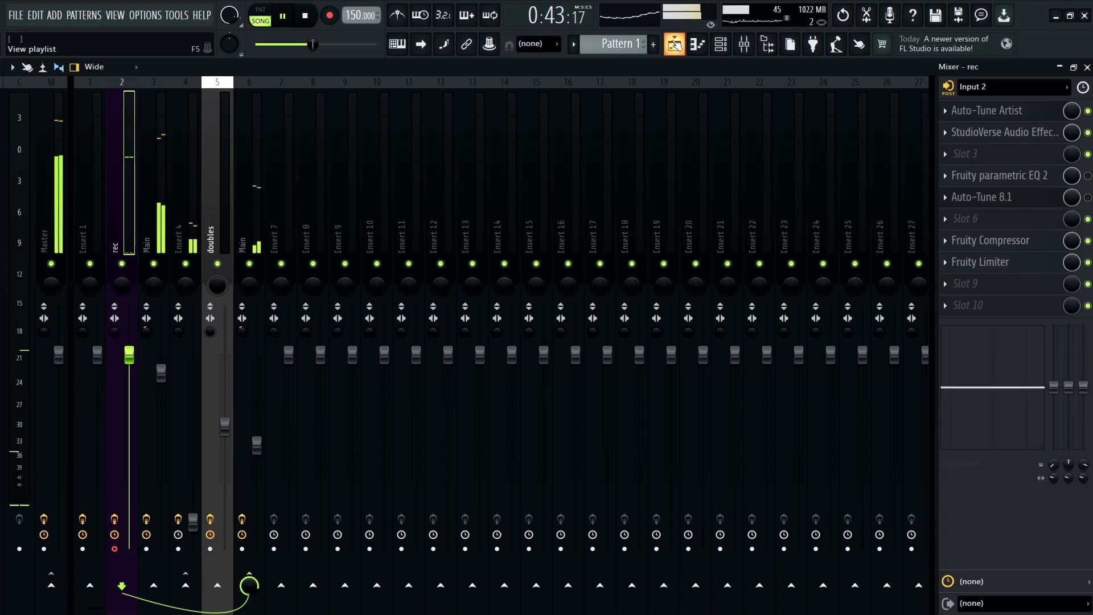
left_click(674, 43)
Step: Try an extra vocal take on Track 5 from about mid-bar 21 to mid-bar 27 and delete it
left_click(304, 97)
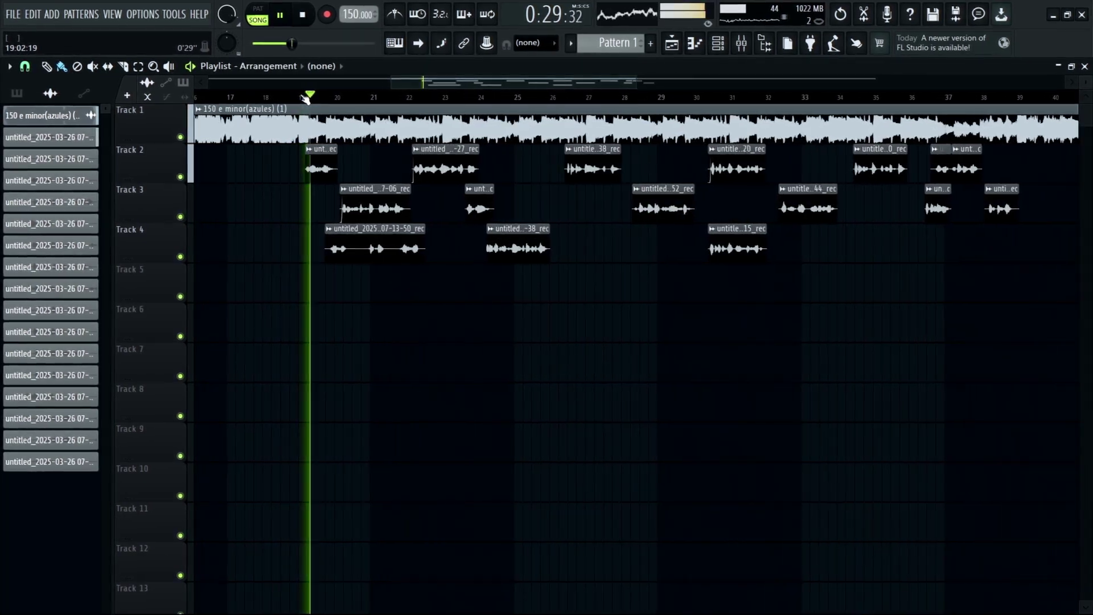
scroll(304, 97, "up", 5)
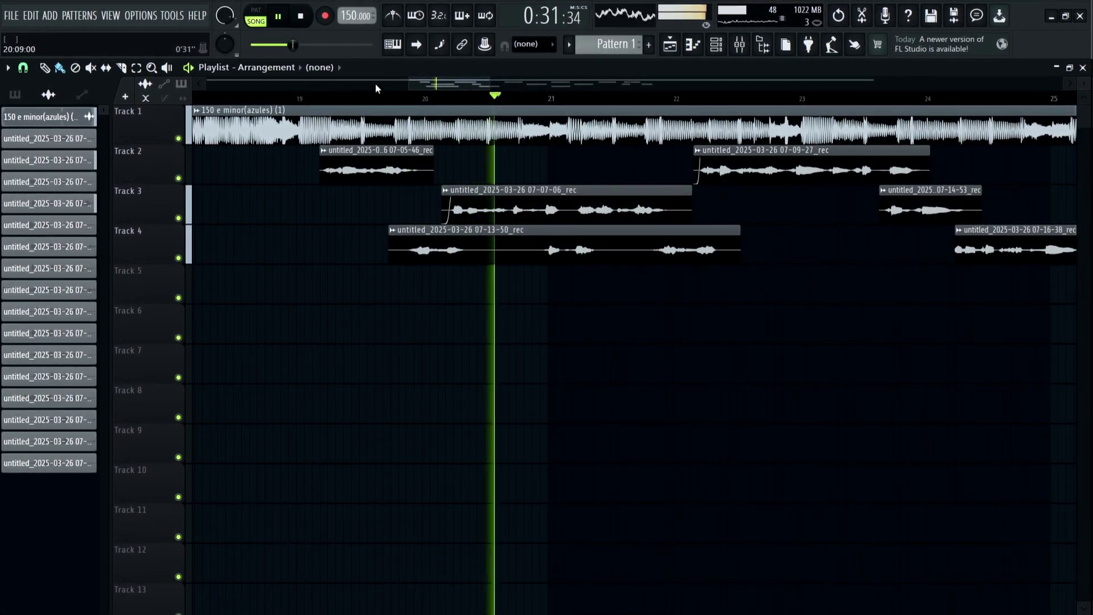
left_click(327, 15)
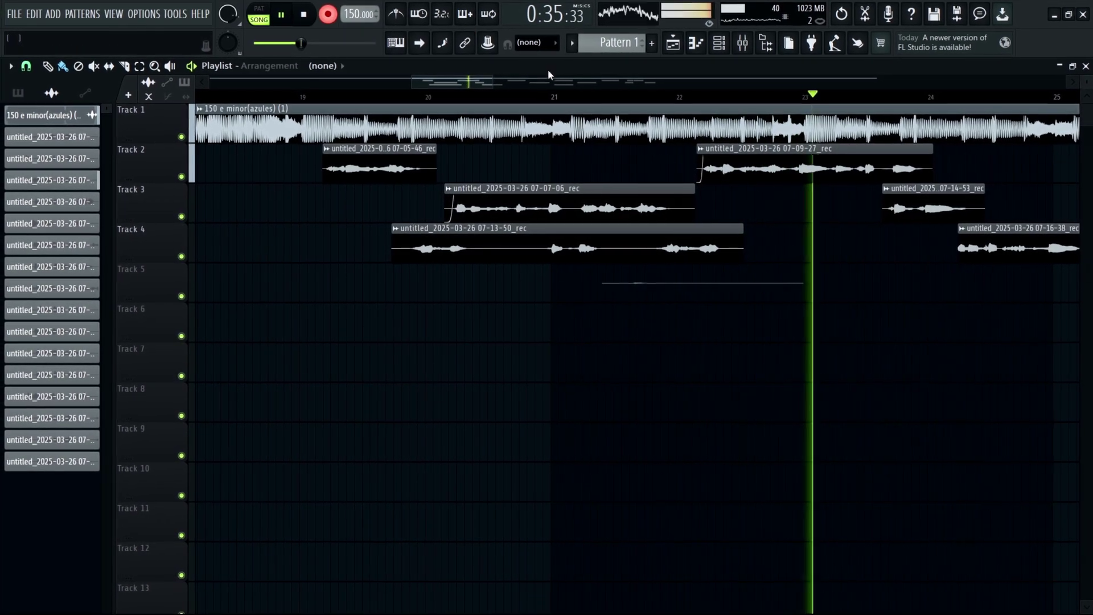
left_click_drag(468, 83, 495, 85)
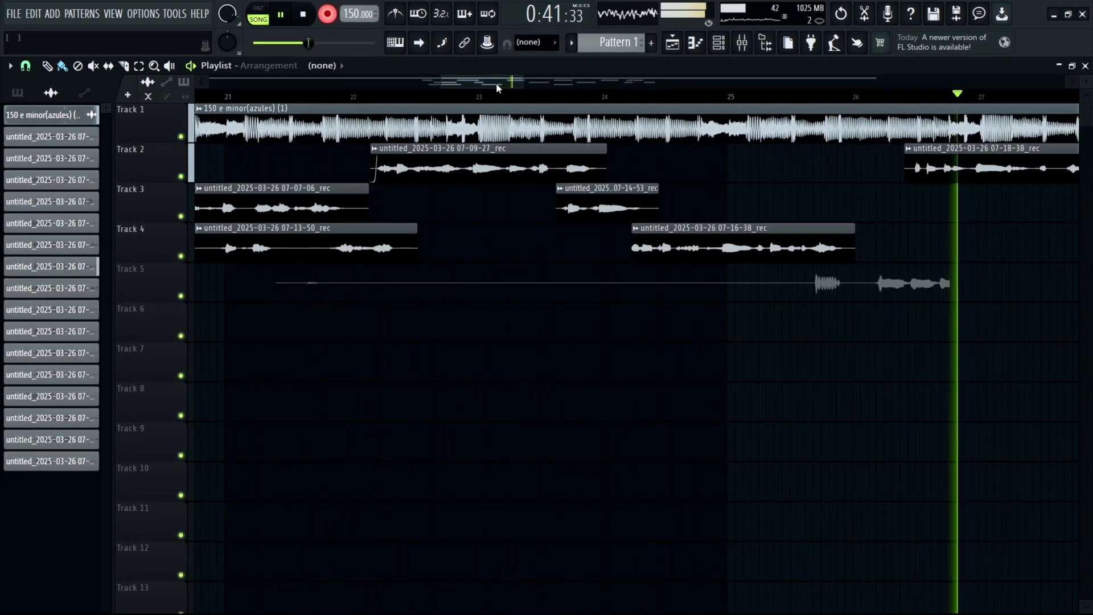
left_click(328, 14)
right_click(766, 282)
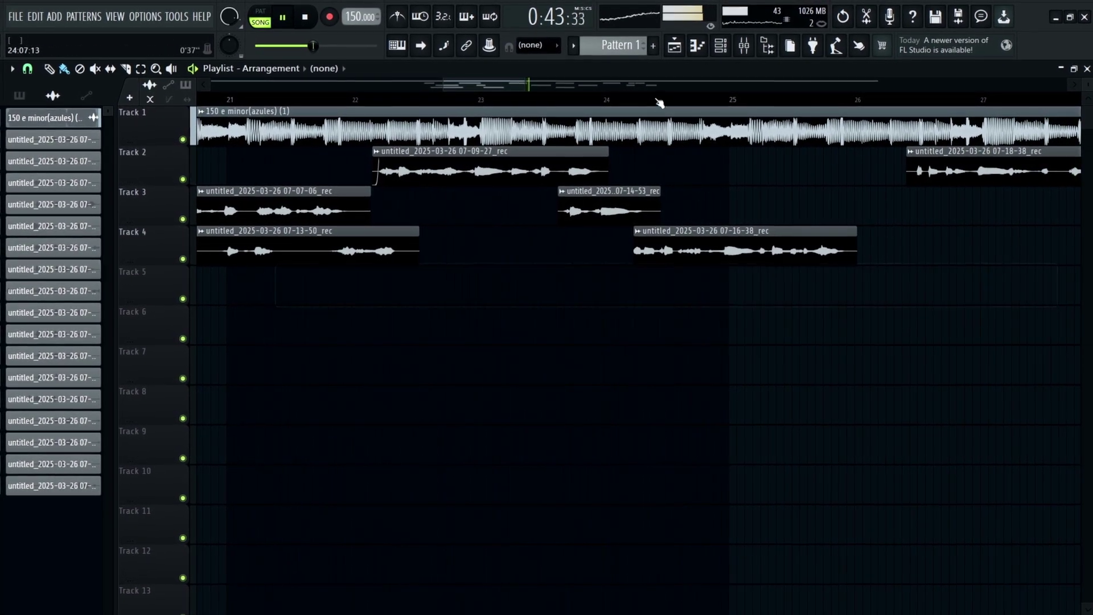
Step: Try another Track 5 take from just before bar 25 to early bar 27, audition it from mid-bar 25, and delete it
left_click(657, 99)
left_click(327, 16)
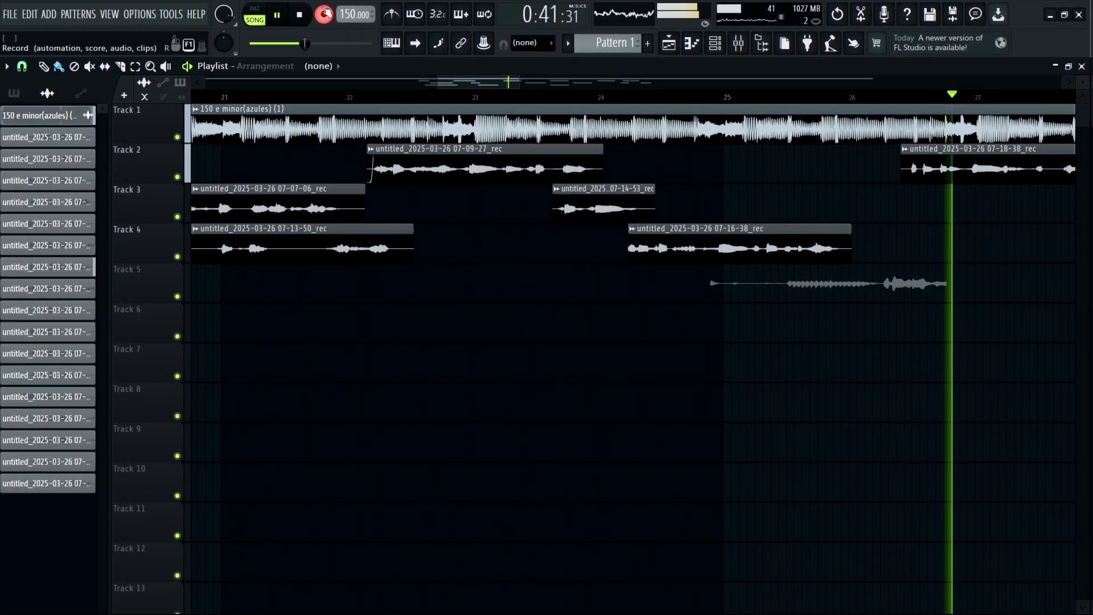
left_click(328, 15)
left_click(785, 99)
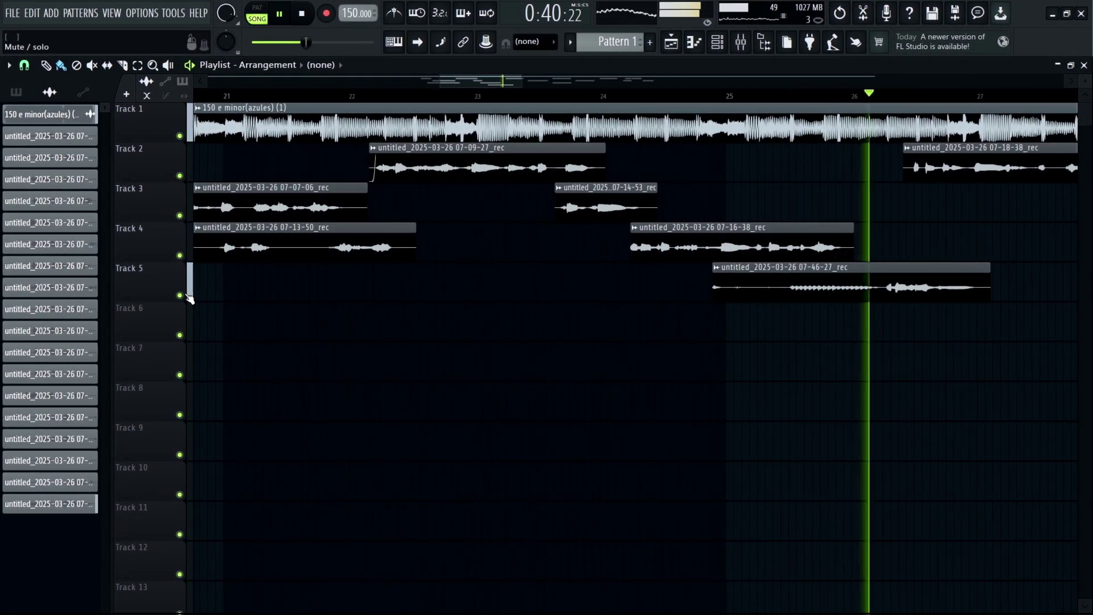
right_click(849, 288)
Step: Record a fresh take on Track 5 from about bar 25 to early bar 27
left_click(658, 103)
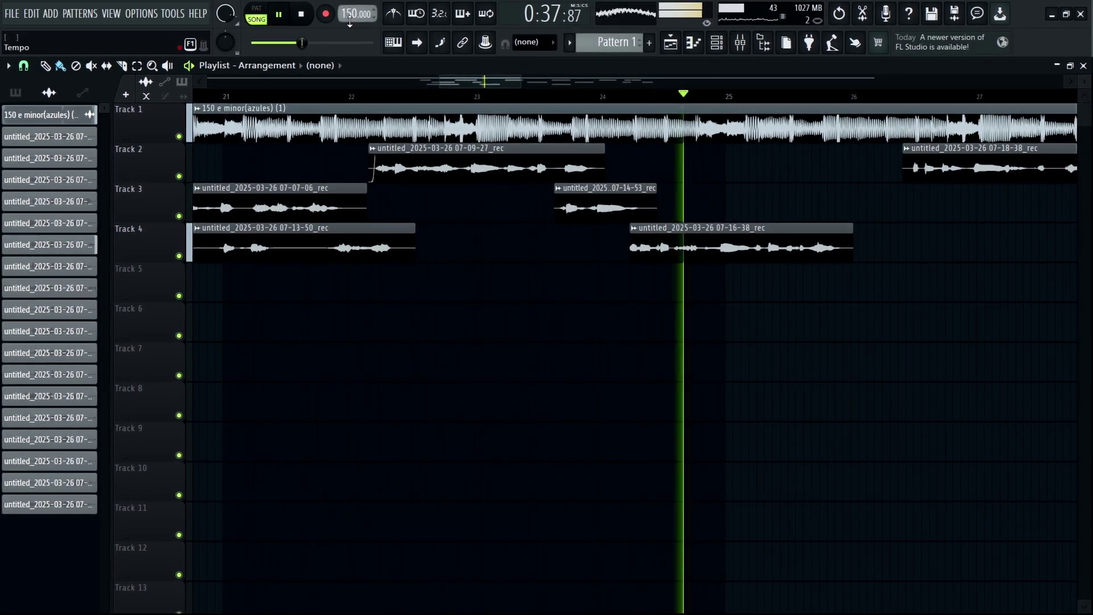
left_click(328, 15)
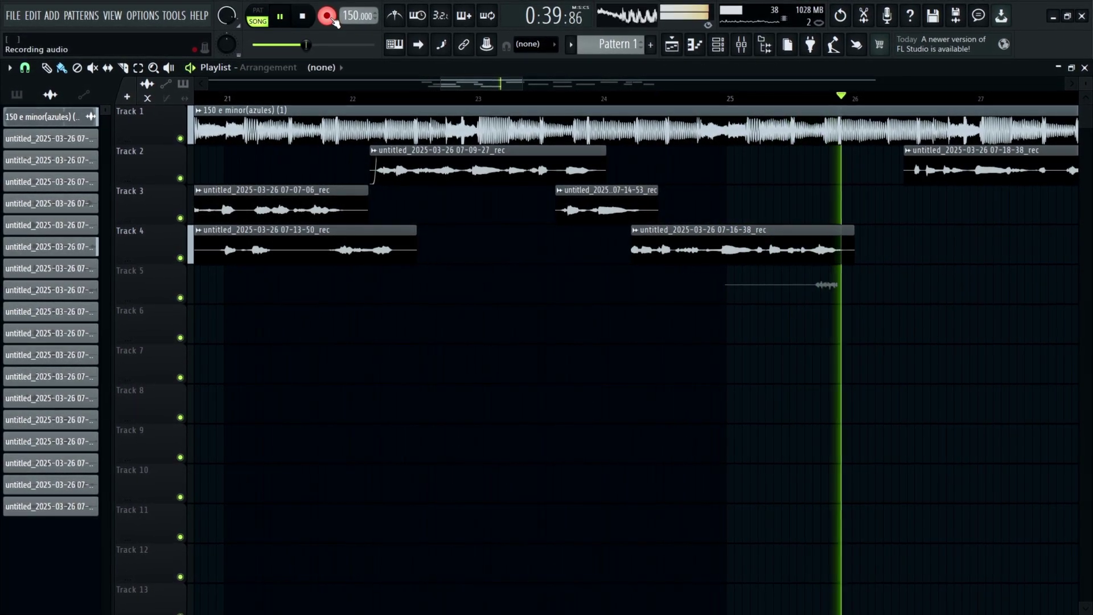
left_click(331, 16)
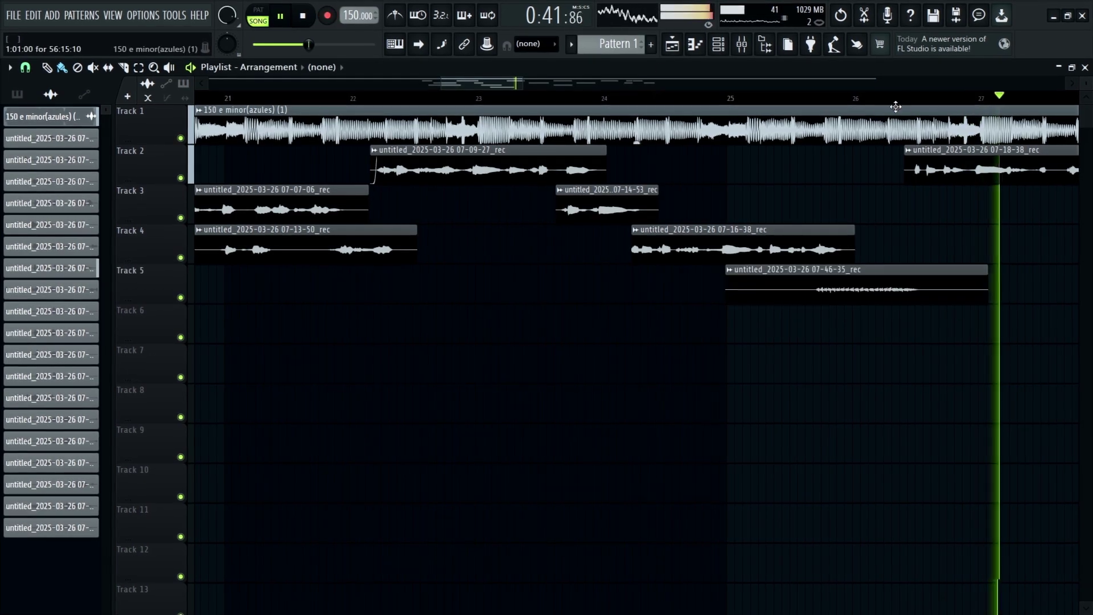
Step: Solo Track 5, trim the new take to start just past mid-bar 25 and end just past mid-bar 26, and restore the other tracks
right_click(182, 297)
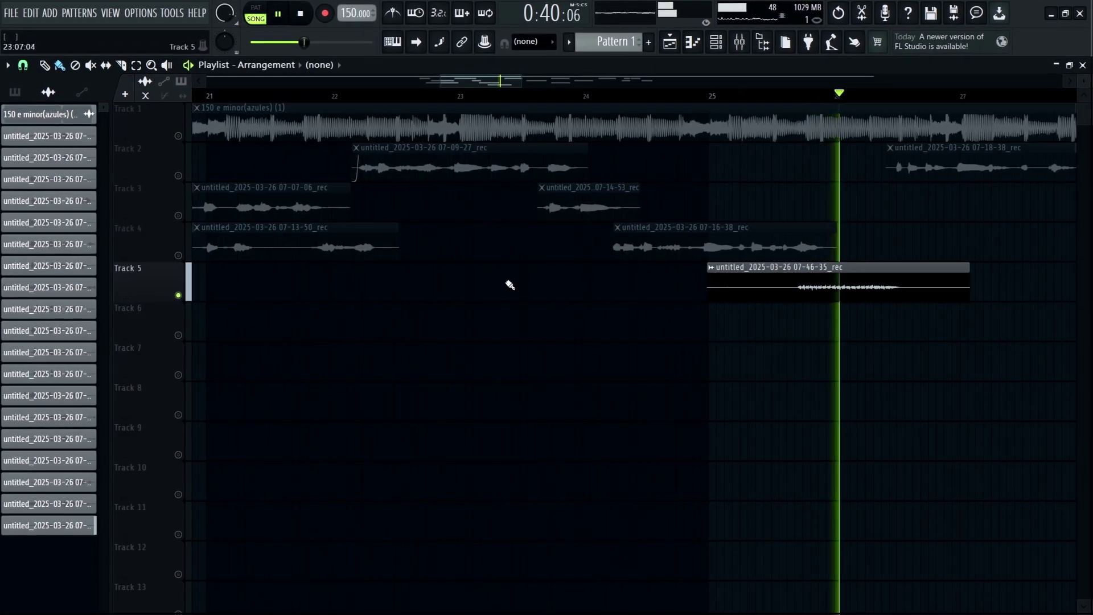
left_click(780, 99)
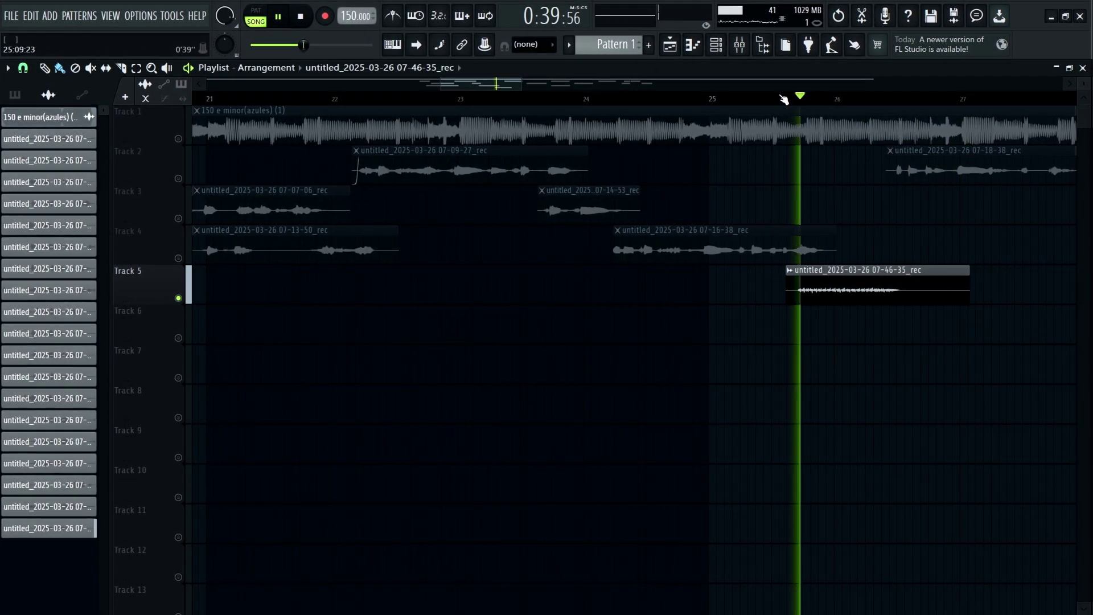
left_click_drag(967, 293, 916, 294)
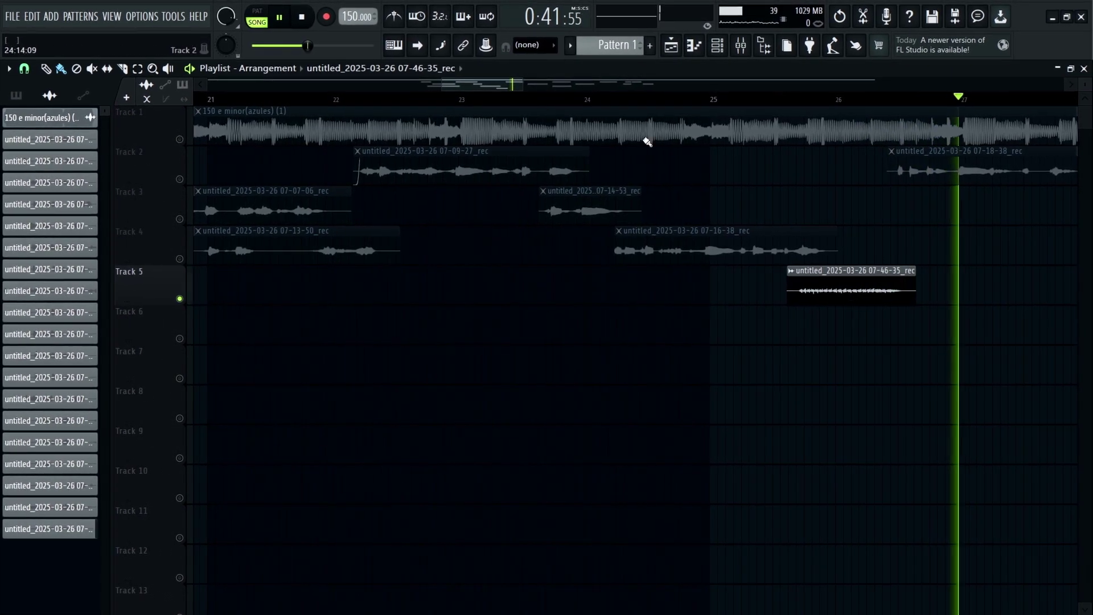
right_click(176, 297)
Step: Try a vocal take on Track 6 from just past bar 25 to mid-bar 27, audition it, and delete it
left_click(640, 121)
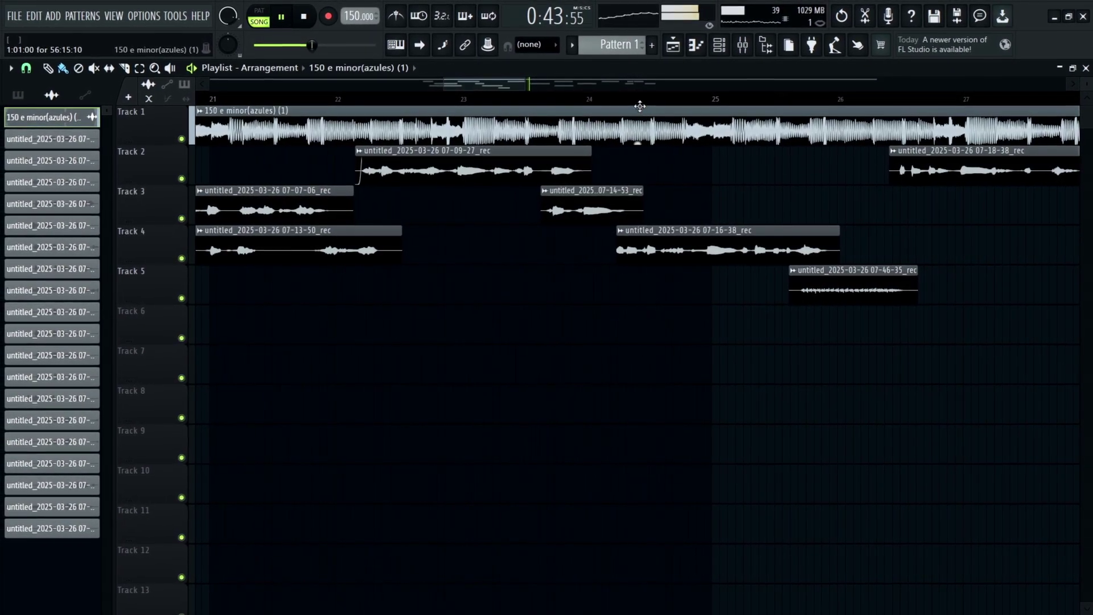
left_click(636, 98)
left_click(326, 17)
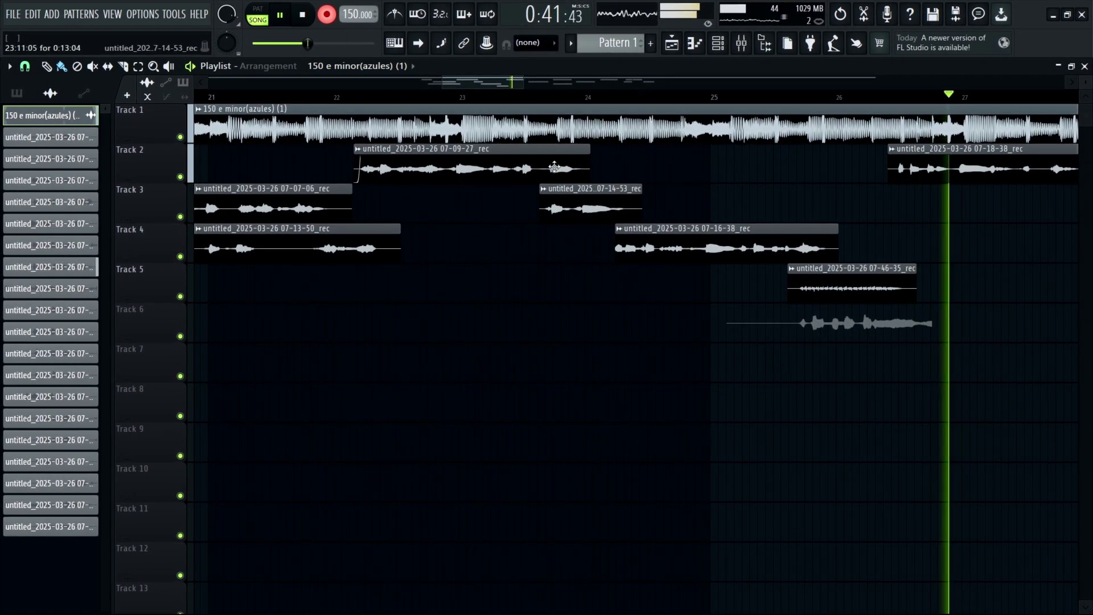
left_click(326, 14)
left_click(714, 97)
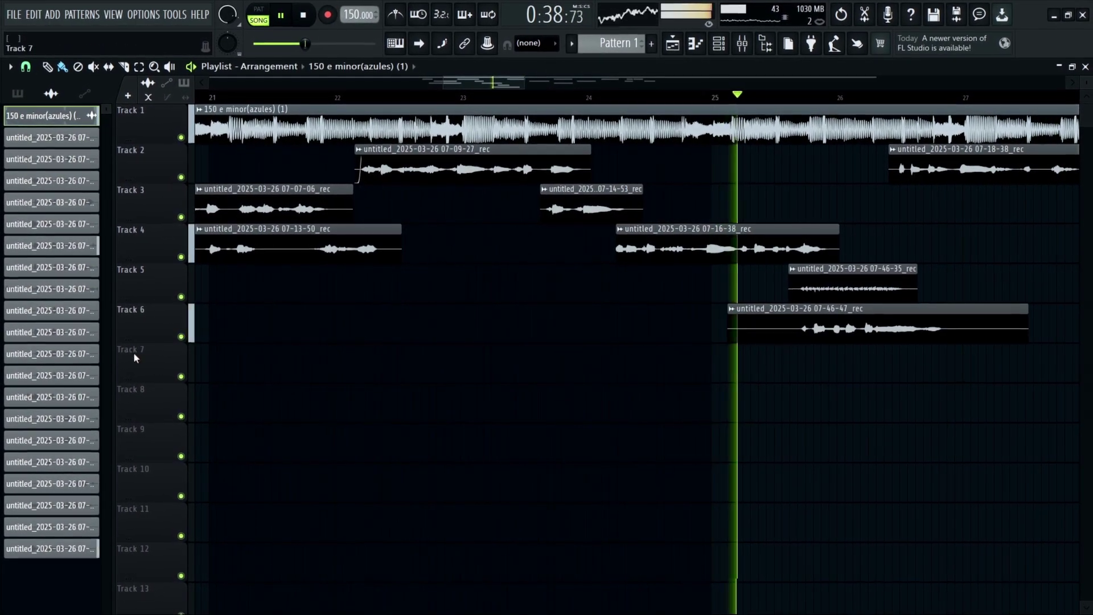
right_click(180, 338)
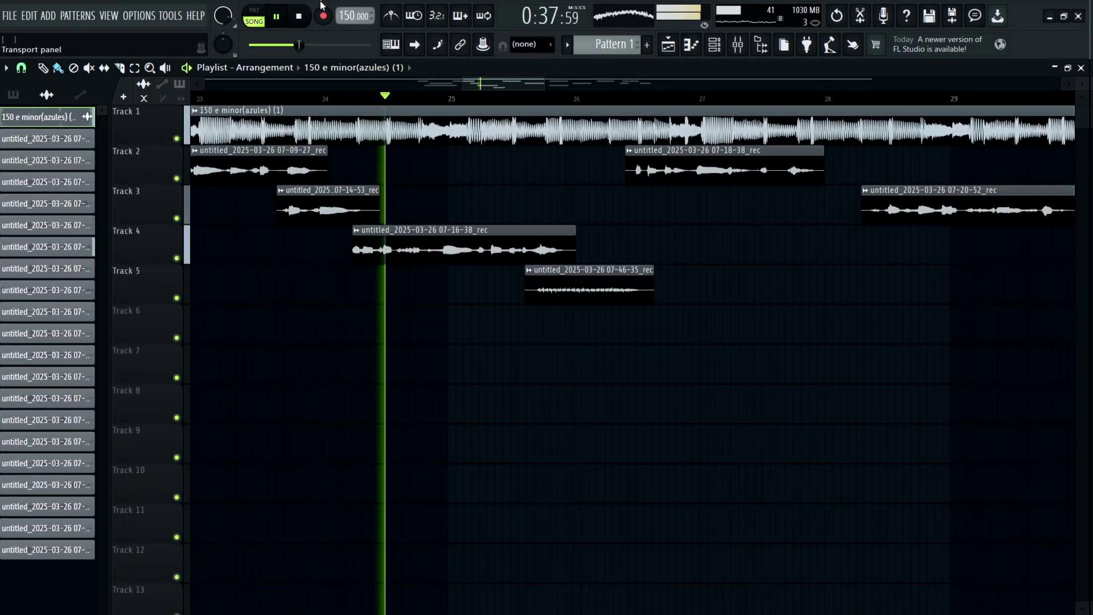
Step: Try two more Track 6 takes from late bar 24 to early bar 27, auditioning and deleting each one
left_click(328, 18)
left_click(330, 23)
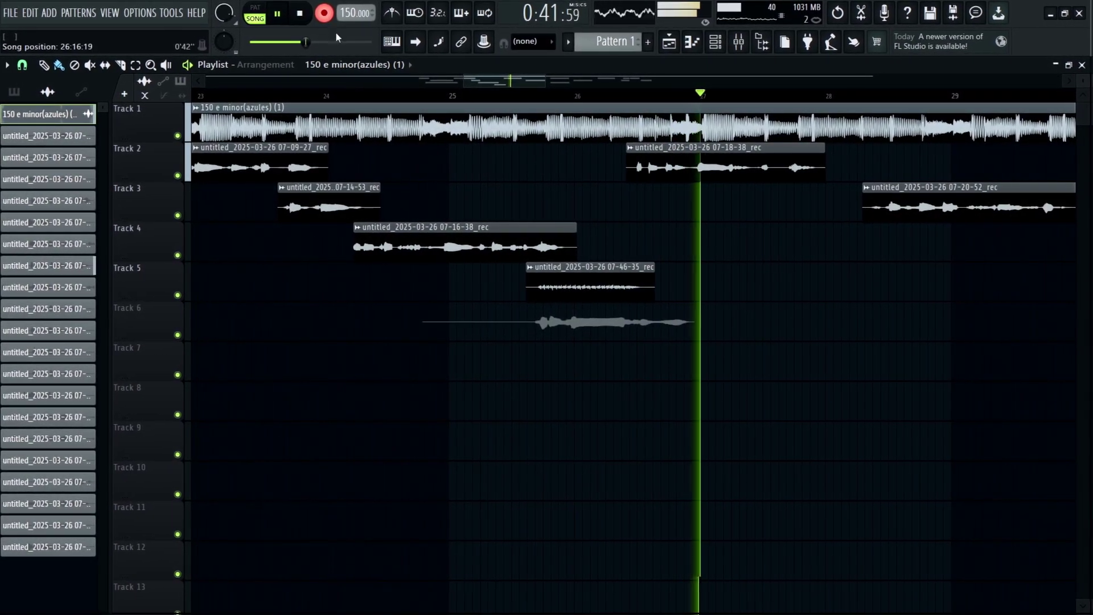
left_click(412, 99)
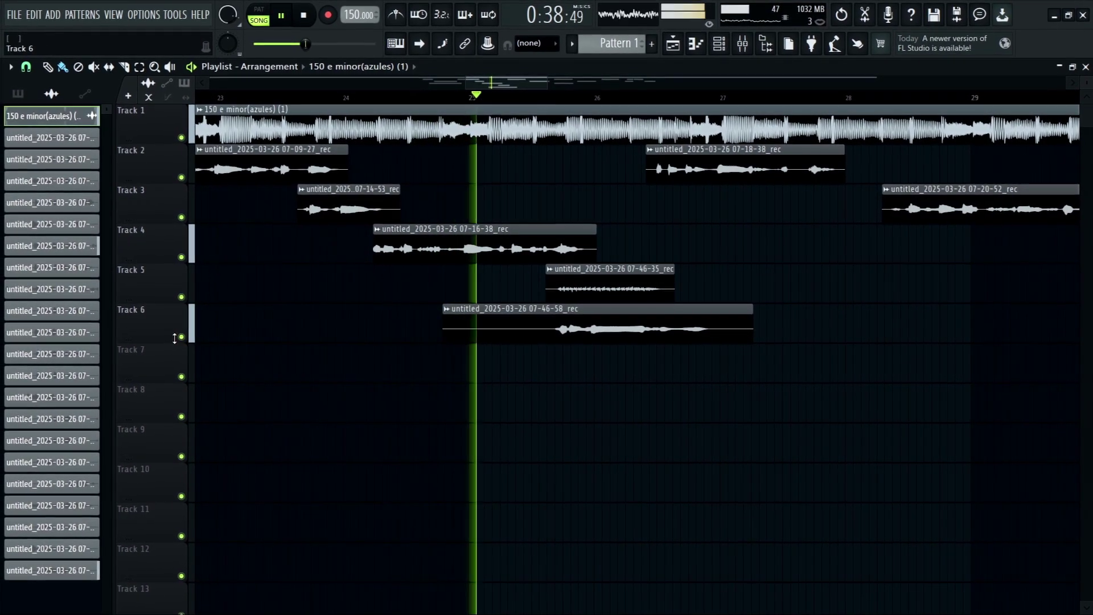
right_click(177, 336)
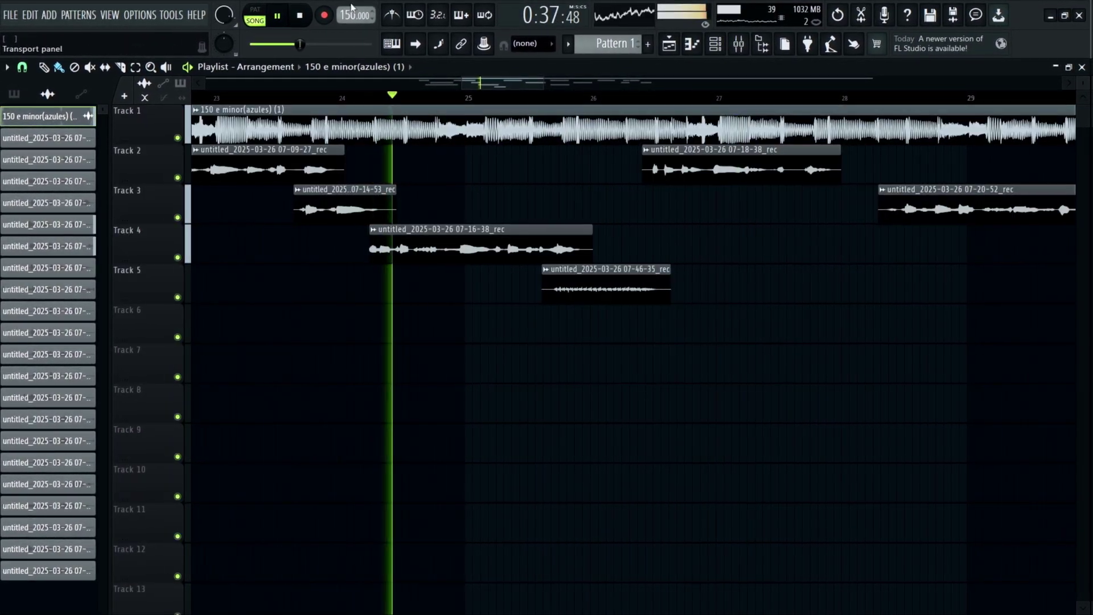
left_click(330, 16)
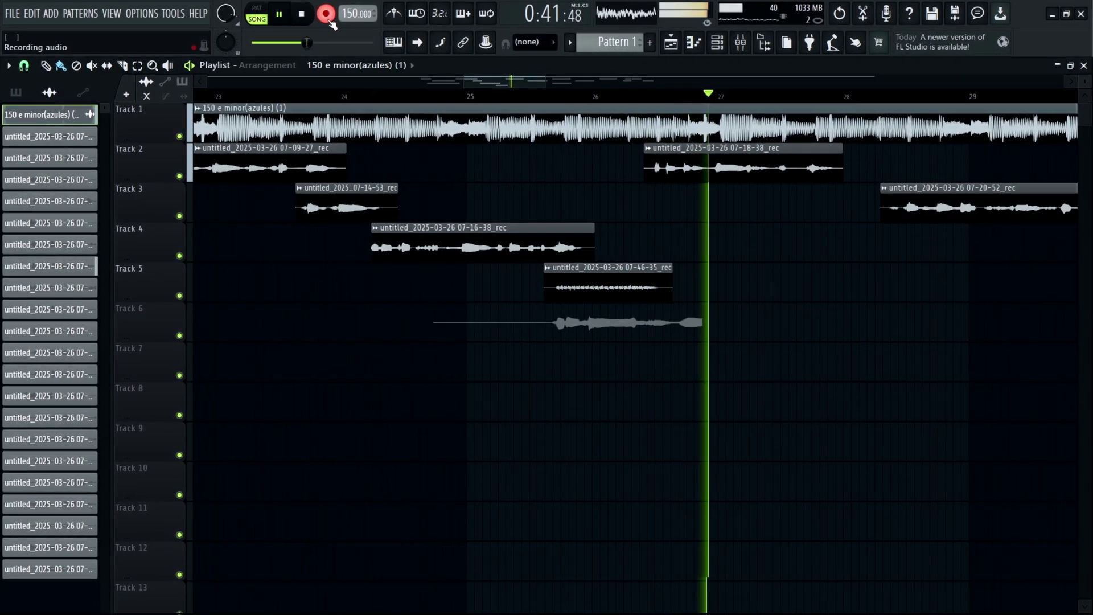
left_click(330, 20)
left_click_drag(513, 80, 511, 80)
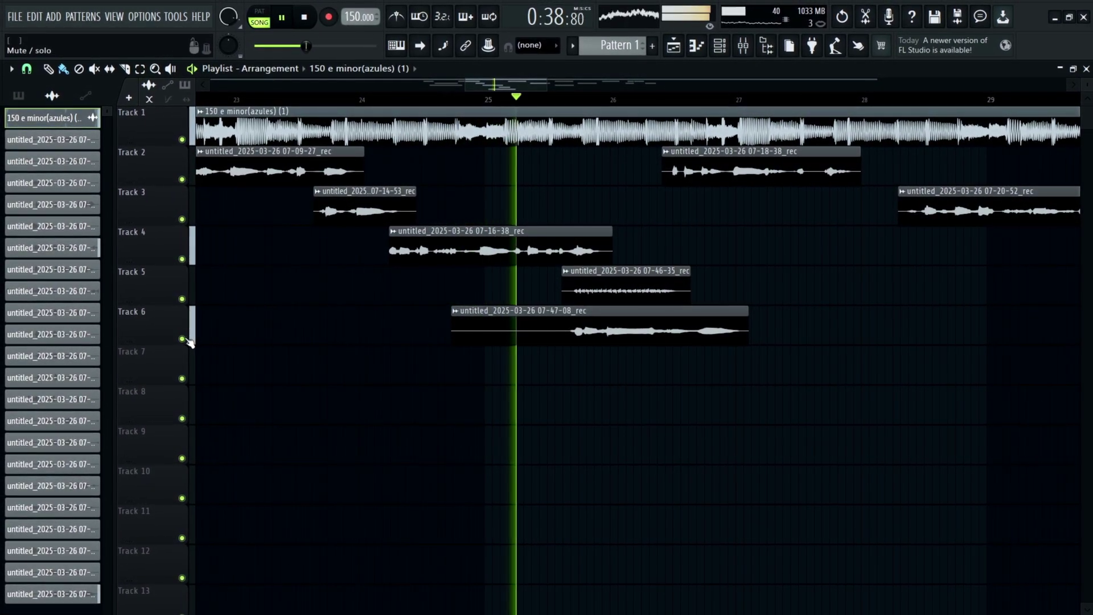
left_click(179, 337, "ctrl")
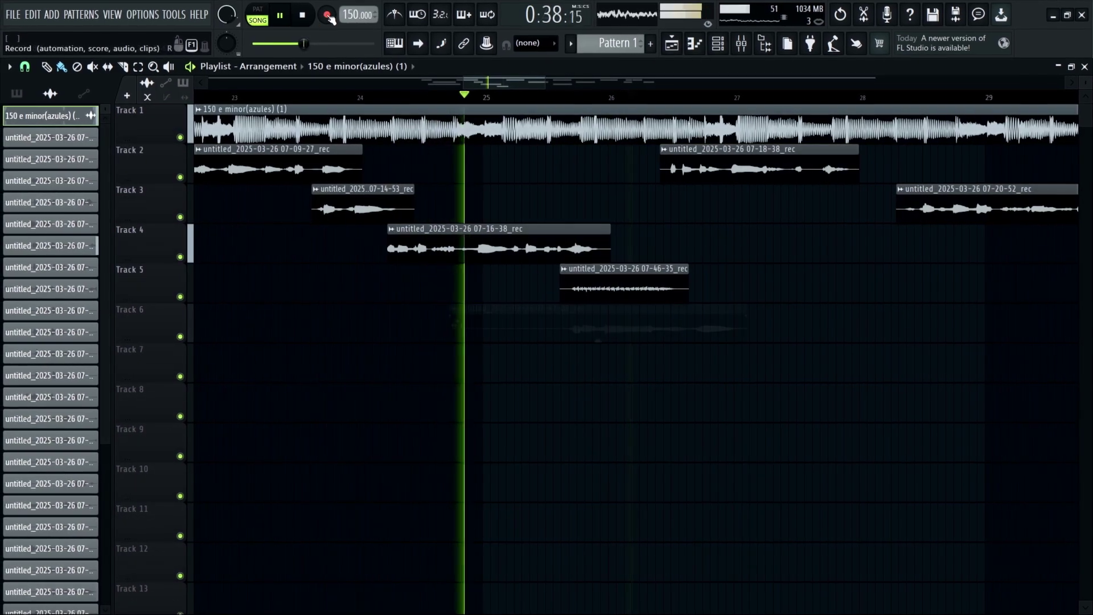
Step: Try another Track 6 take from just before bar 25 to late bar 26, audition it, and delete it
left_click(329, 17)
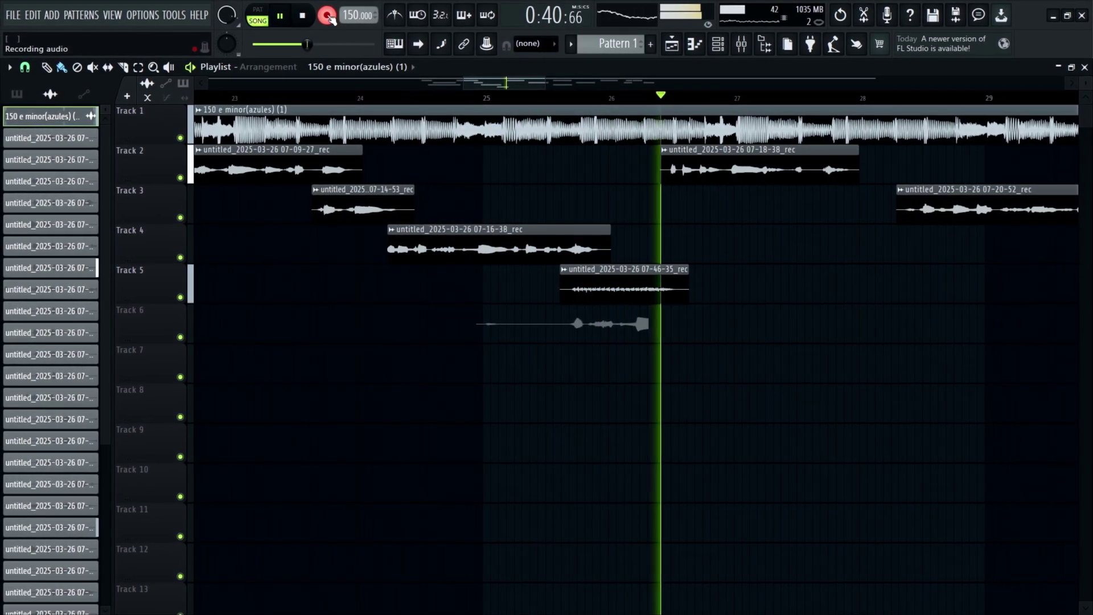
left_click(330, 17)
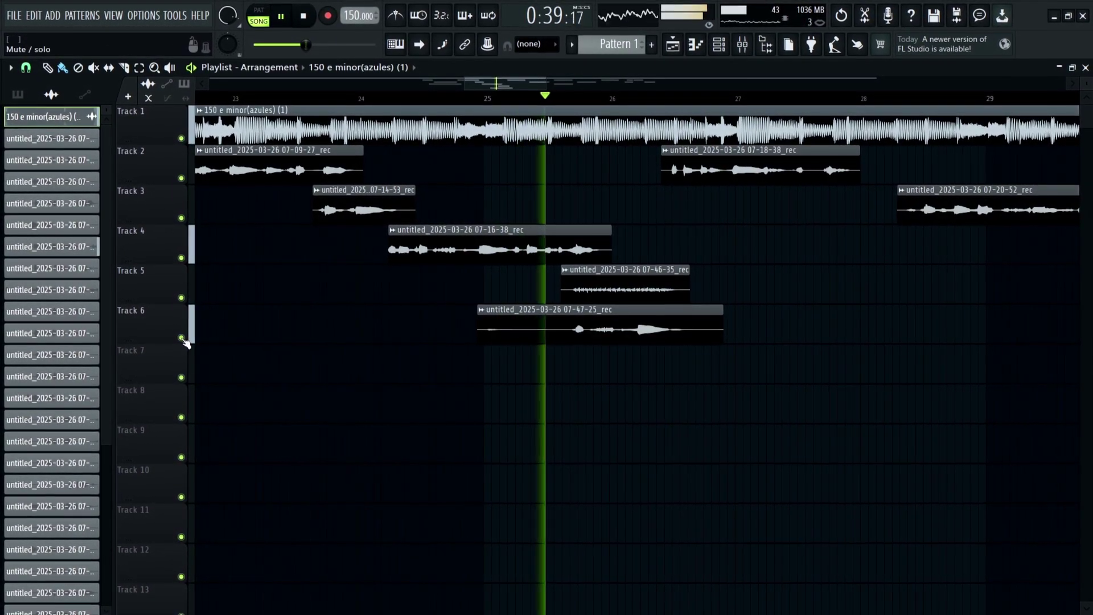
left_click(179, 337, "ctrl")
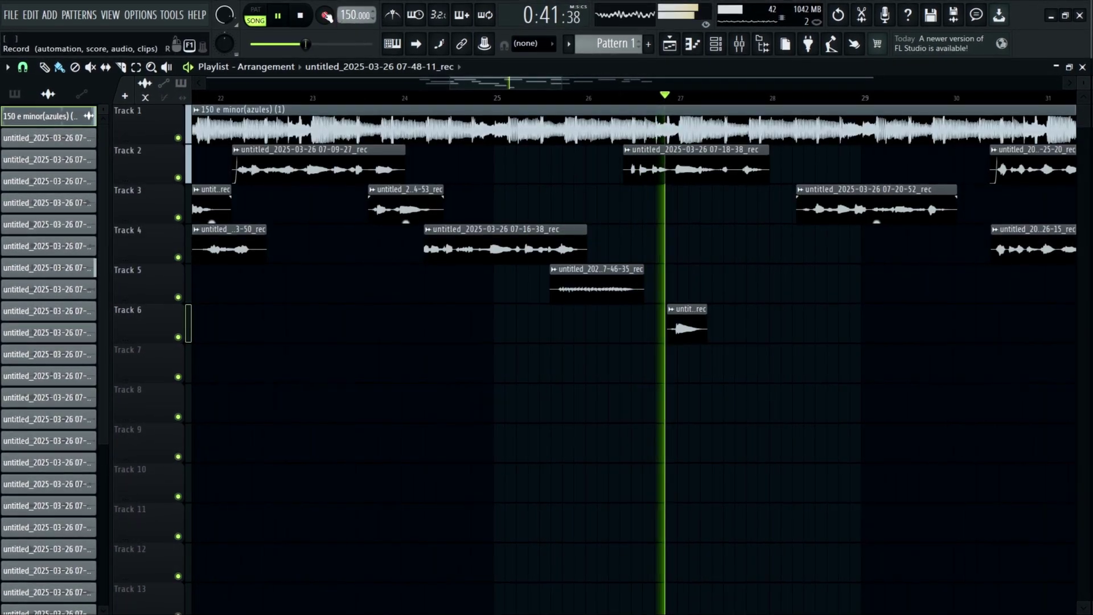
Step: Record a vocal take on Track 5 from early bar 27 to mid-bar 28 and solo the track to audition it
left_click(329, 16)
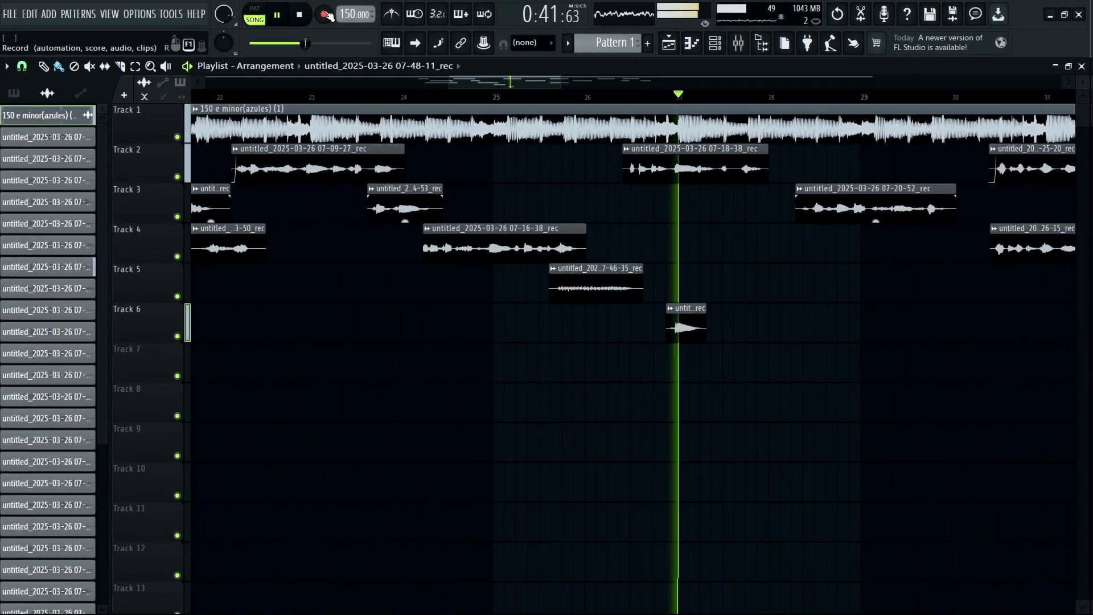
left_click(328, 16)
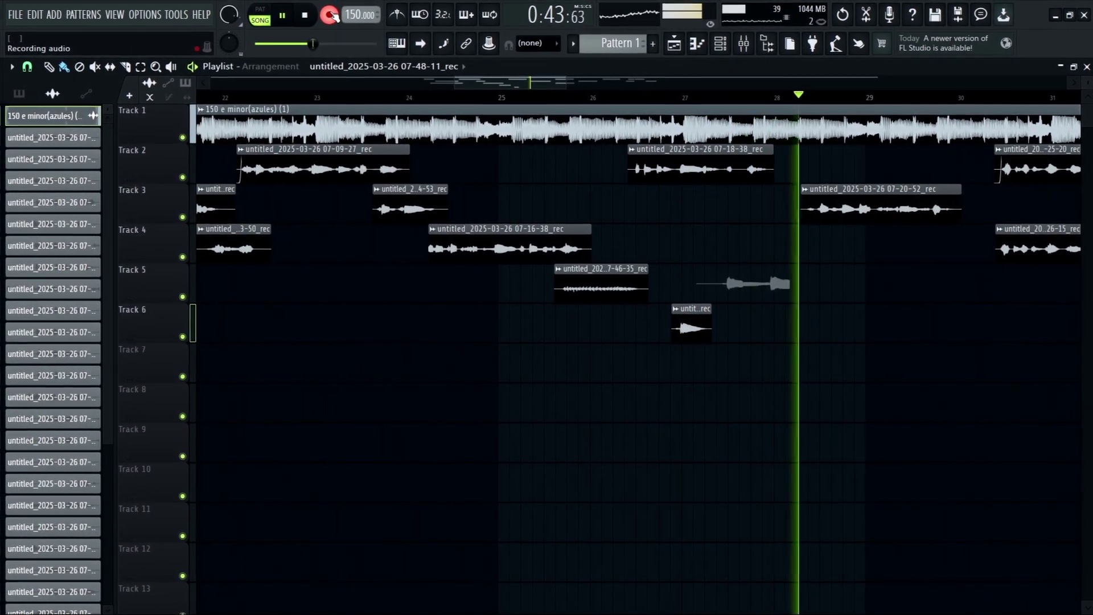
left_click(328, 15)
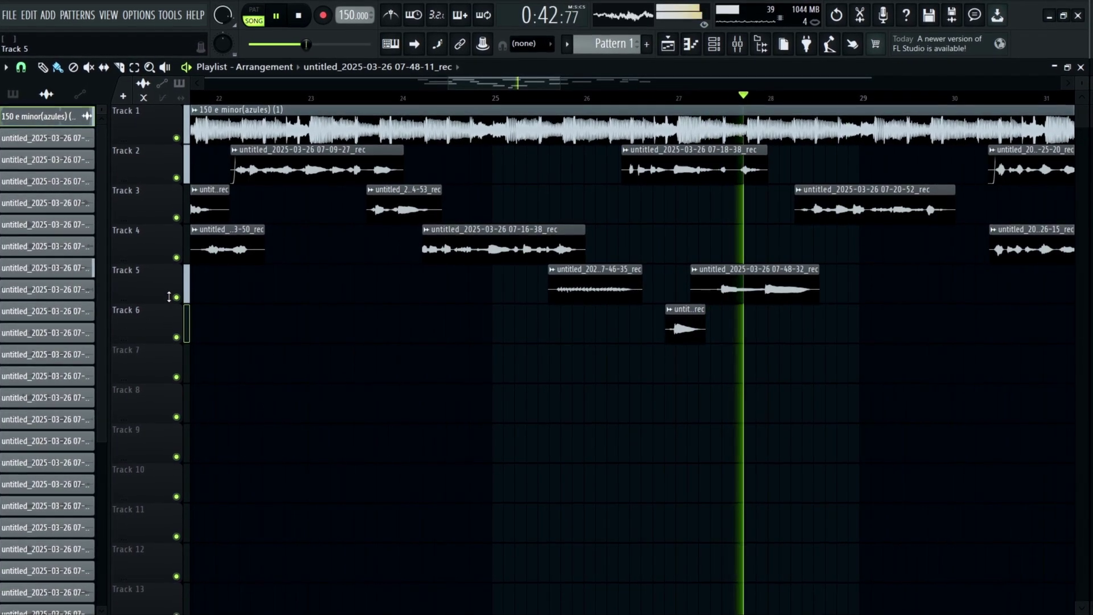
left_click(178, 299, "ctrl")
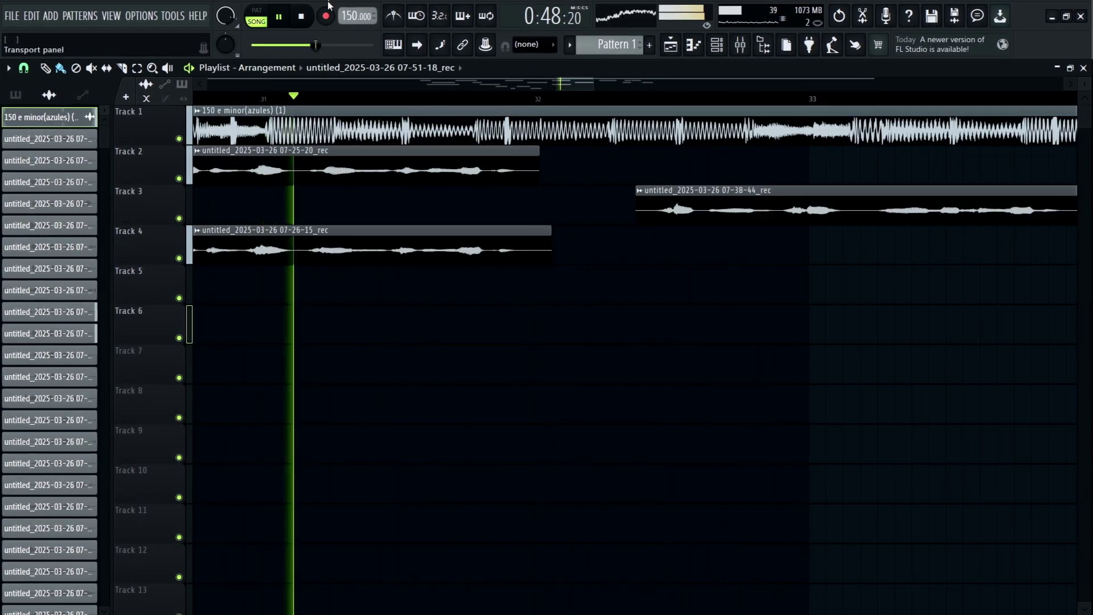
Step: Record a vocal take on Track 5 from before mid-bar 31 to early bar 33 and play it back
left_click(328, 15)
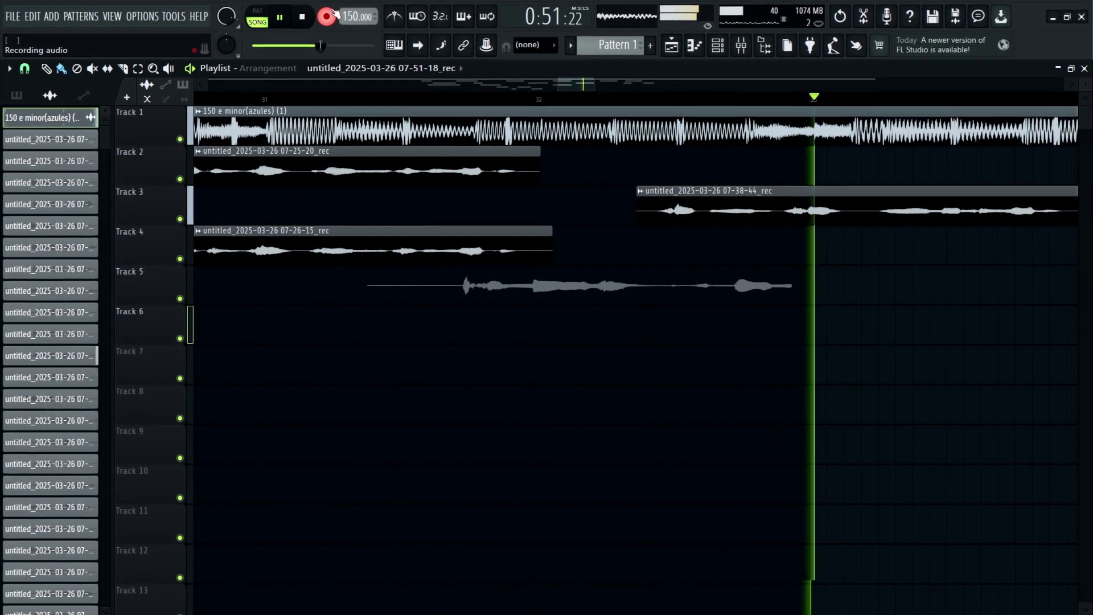
left_click(326, 15)
left_click(349, 98)
Step: Solo Track 5 and trim the new take to start in late bar 31 and end around mid-bar 32
right_click(174, 295)
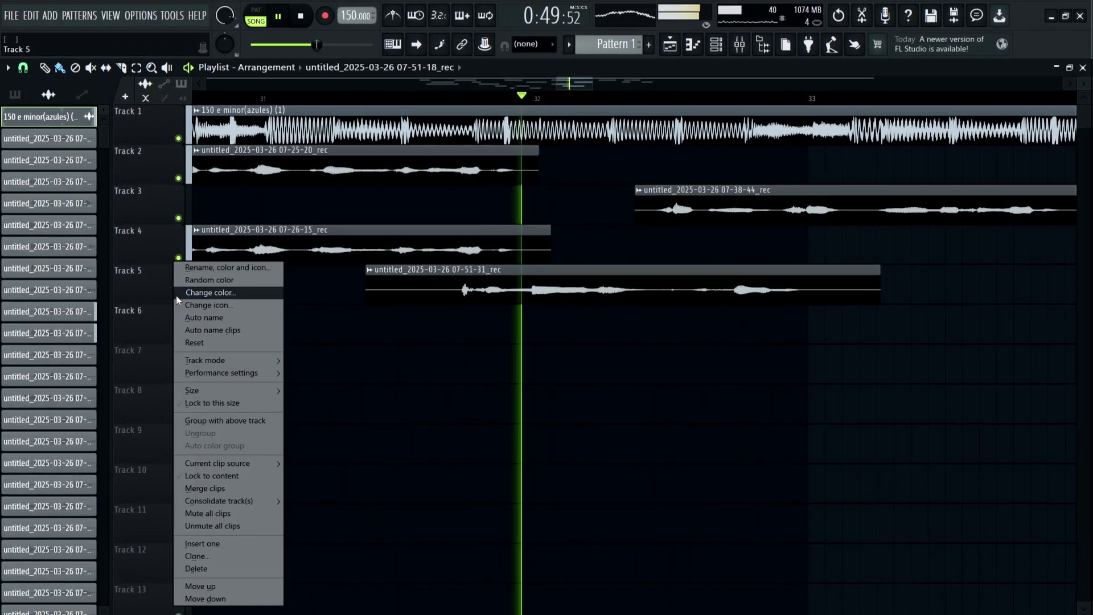
left_click(165, 288)
right_click(176, 298)
left_click(423, 98)
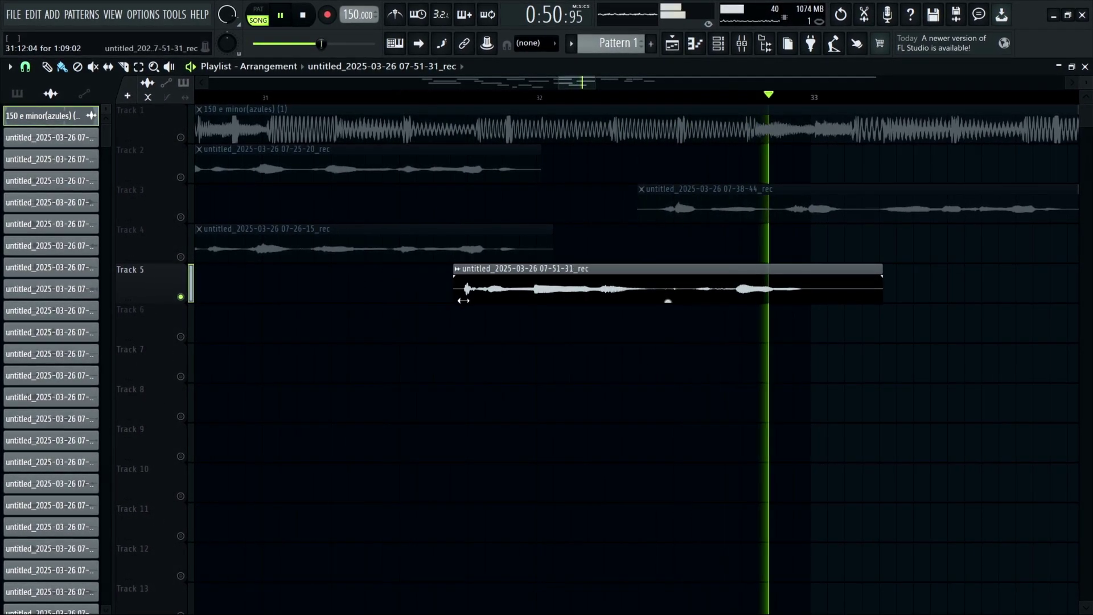
left_click_drag(882, 292, 673, 310)
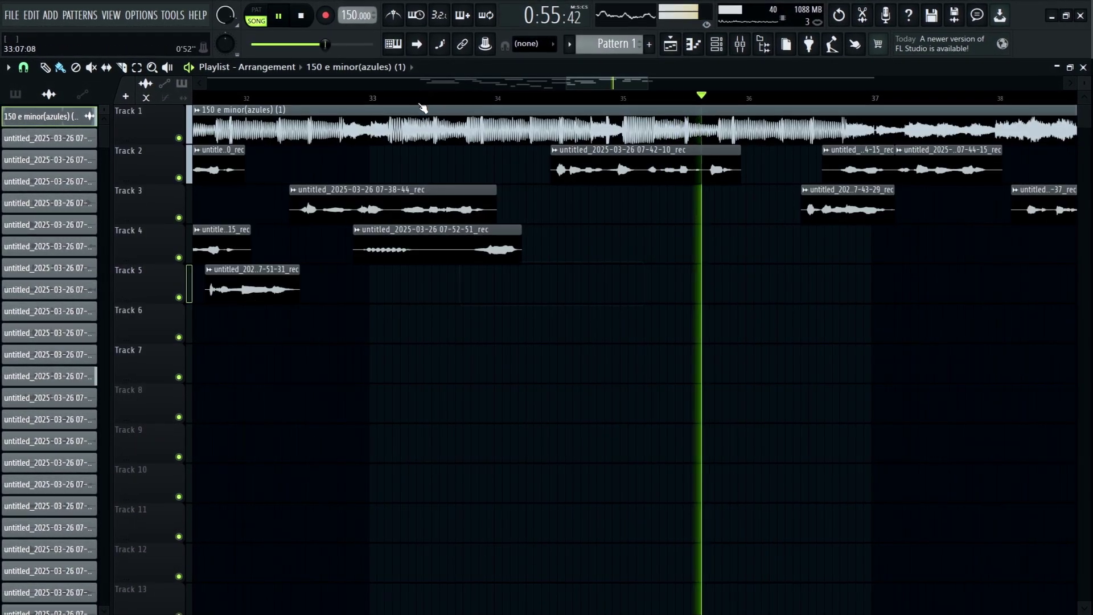
Step: Record a vocal take on Track 5 from just before bar 34 to the start of bar 35 and play it back
left_click(421, 103)
left_click(325, 16)
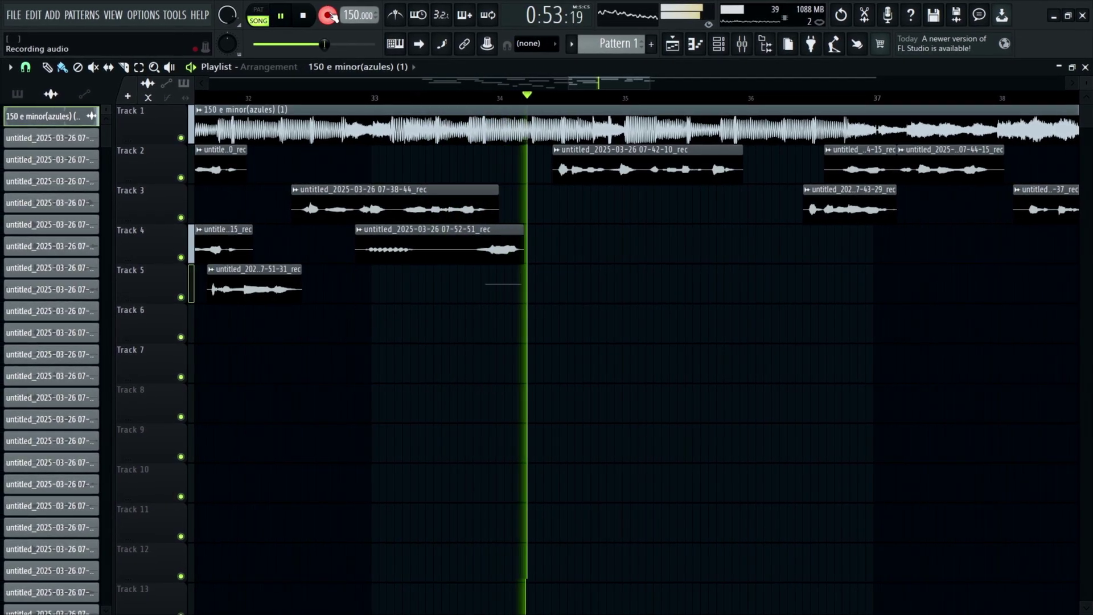
left_click(486, 93)
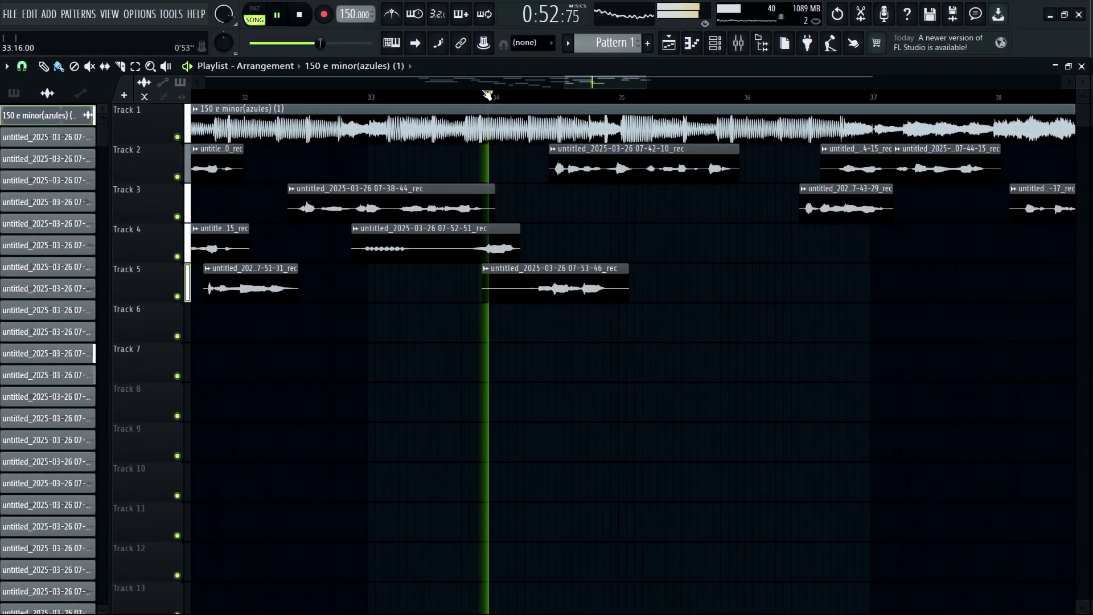
left_click(470, 97)
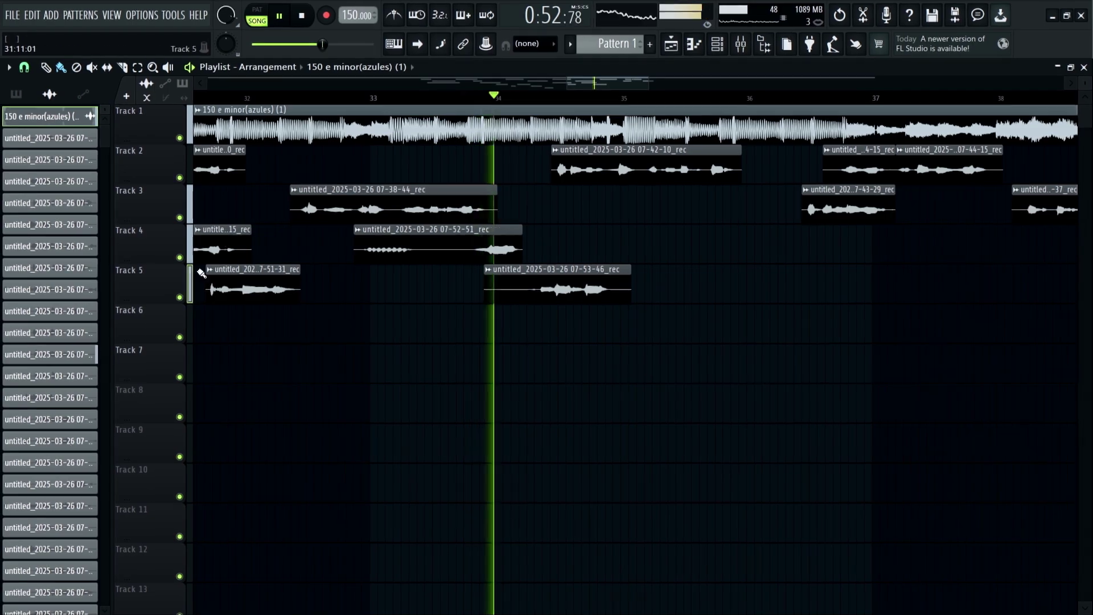
Step: Solo Track 5, trim the new take to start about a third into bar 34 and end just before bar 35, and restore the other tracks
right_click(179, 293)
left_click(500, 102)
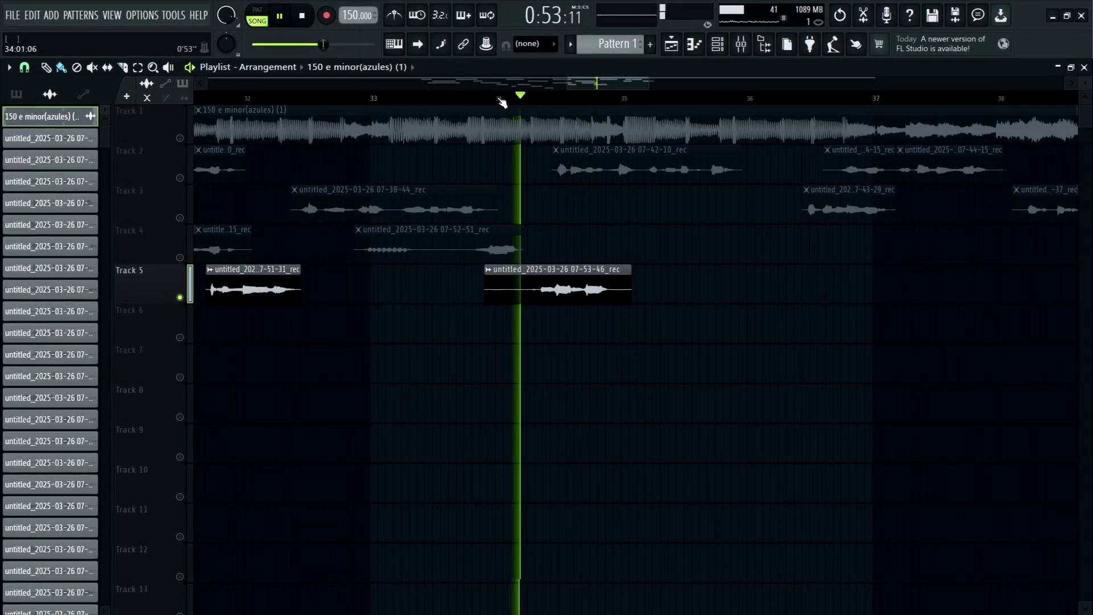
scroll(500, 103, "up", 2)
left_click(500, 103)
scroll(500, 103, "up", 2)
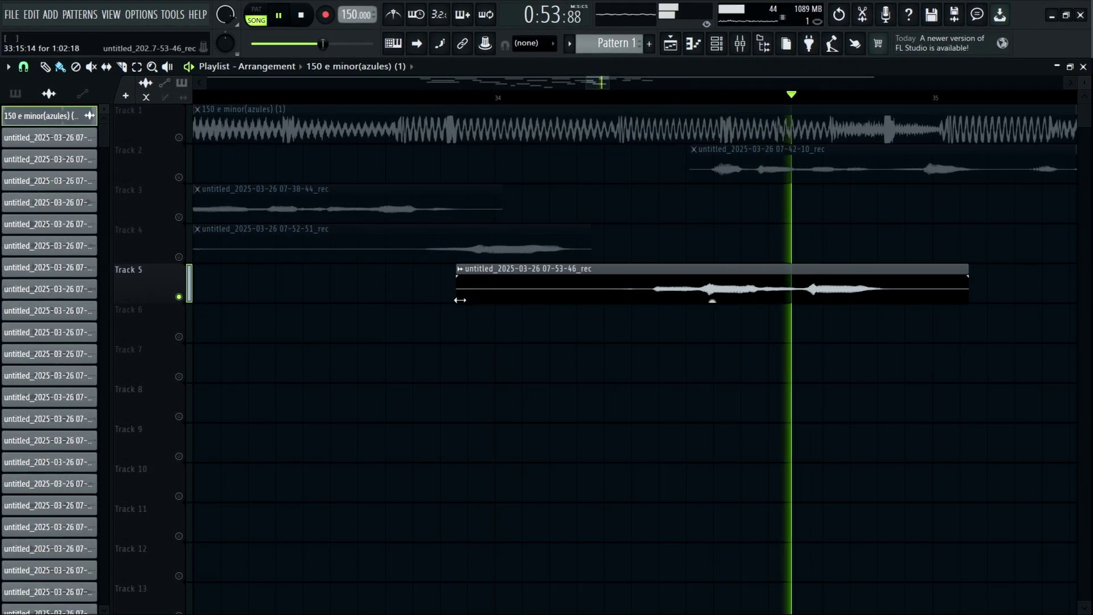
left_click_drag(459, 298, 648, 287)
left_click(595, 102)
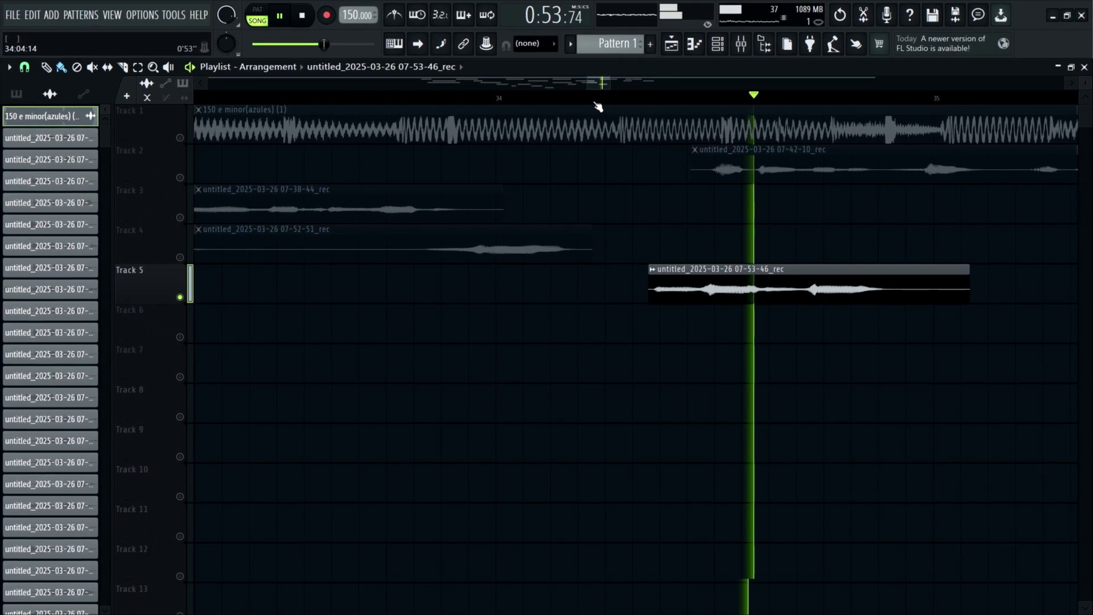
left_click_drag(969, 294, 915, 287)
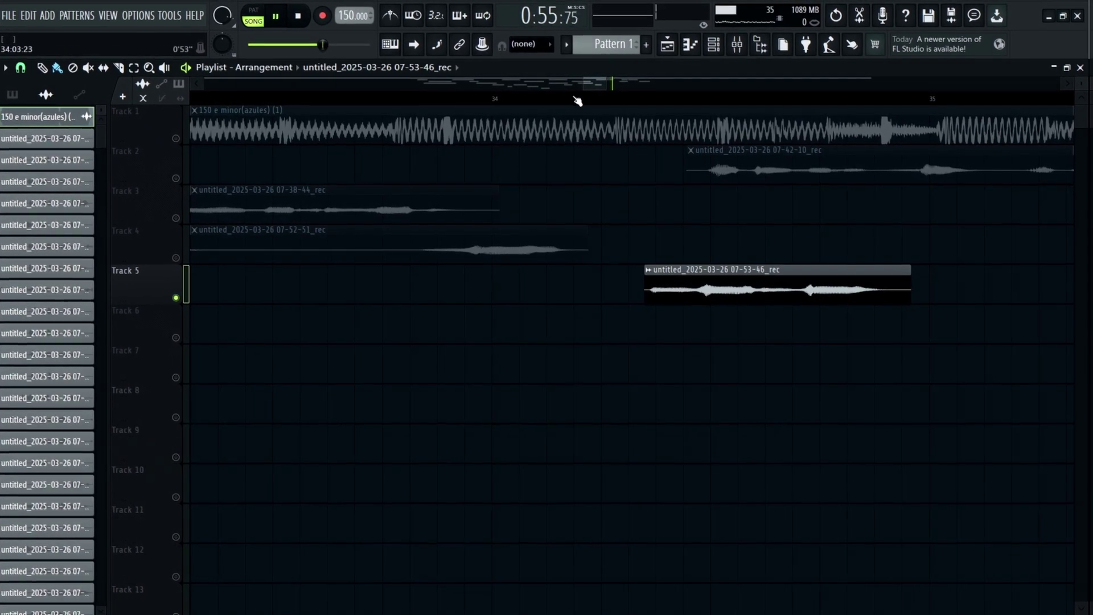
left_click(388, 98)
left_click(182, 258)
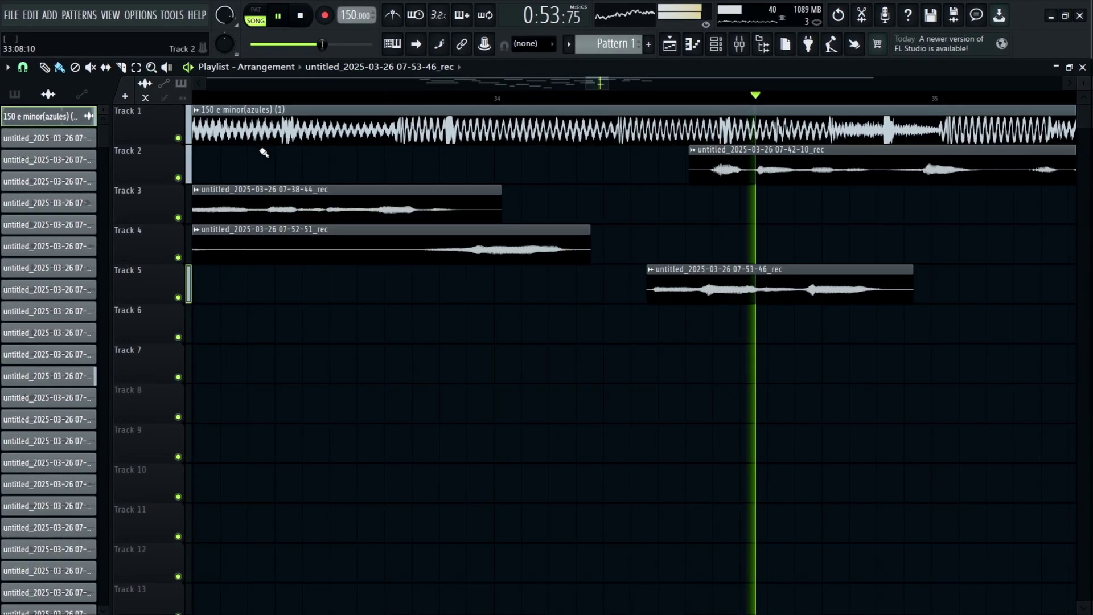
Step: Audition the trimmed Track 5 take in context with the beat and other vocals, replaying from bar 33
left_click(358, 95)
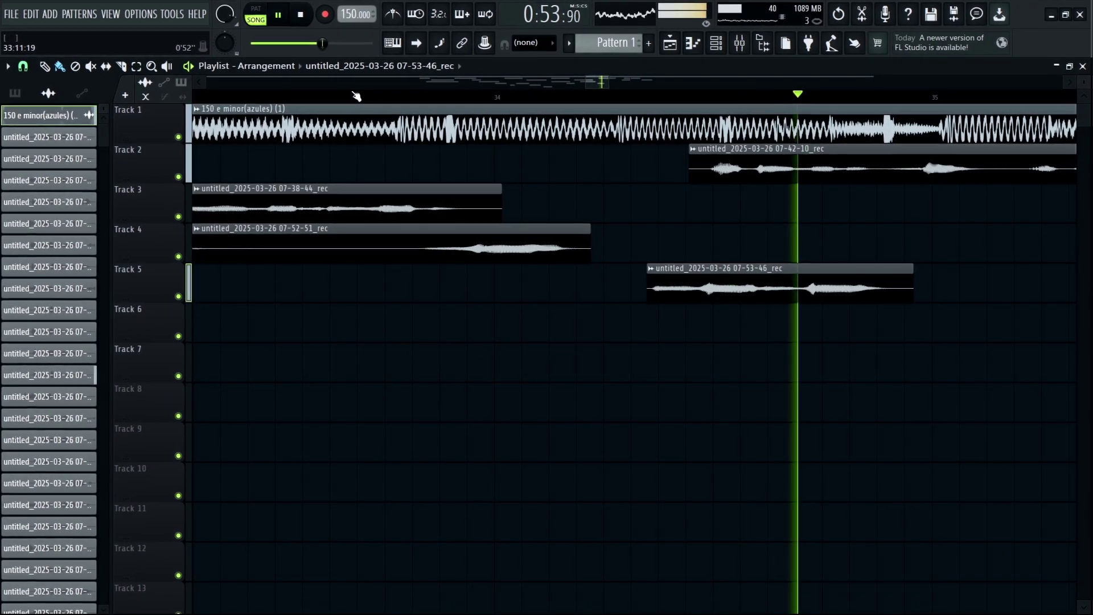
left_click(358, 96)
scroll(358, 95, "down", 2)
scroll(357, 97, "down", 1)
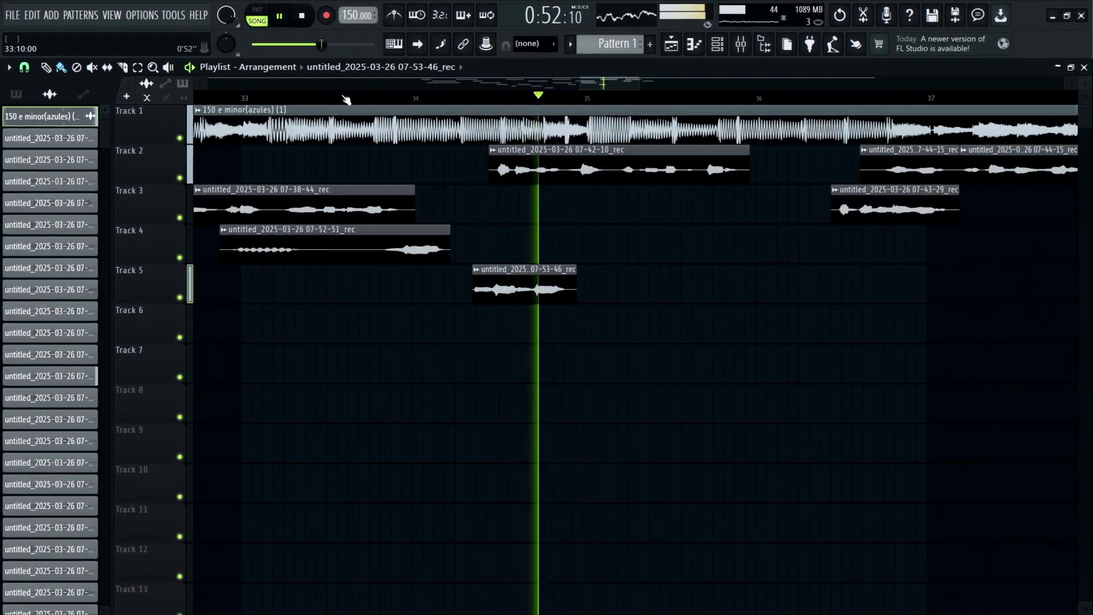
left_click(357, 97)
left_click(283, 99)
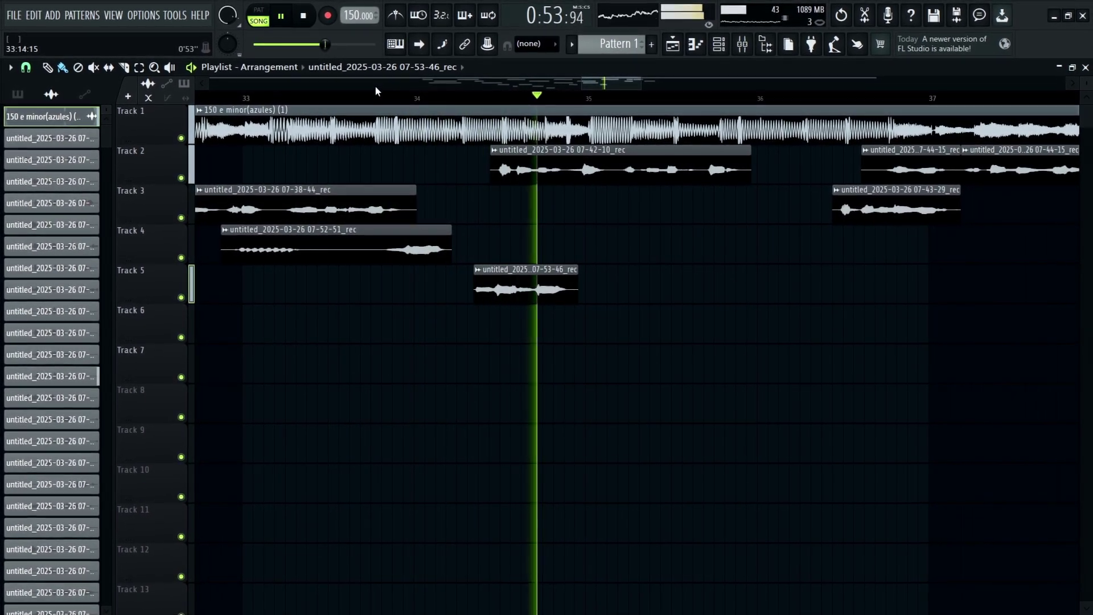
Step: Replay from around bar 34, record a vocal take on Track 4 from mid-bar 34 to past bar 37, and solo Track 4
left_click(376, 91)
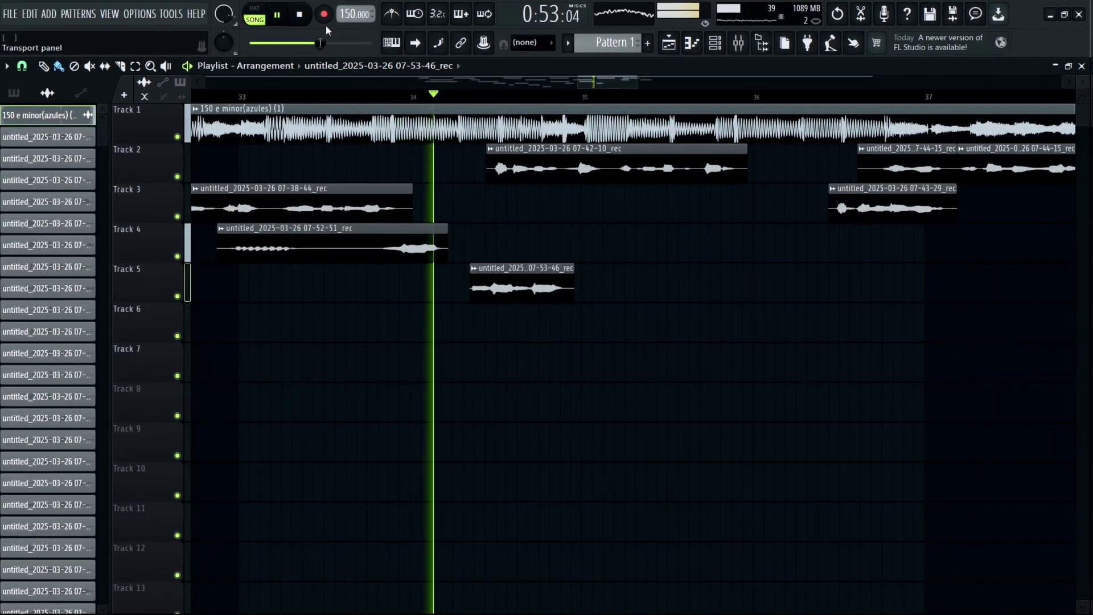
left_click(426, 97)
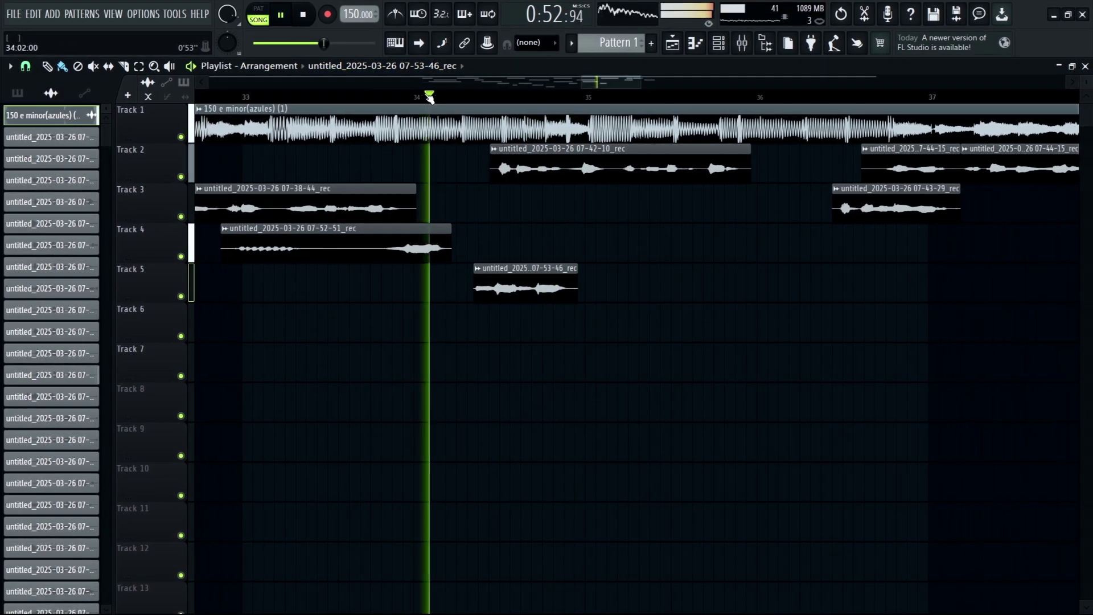
left_click(328, 14)
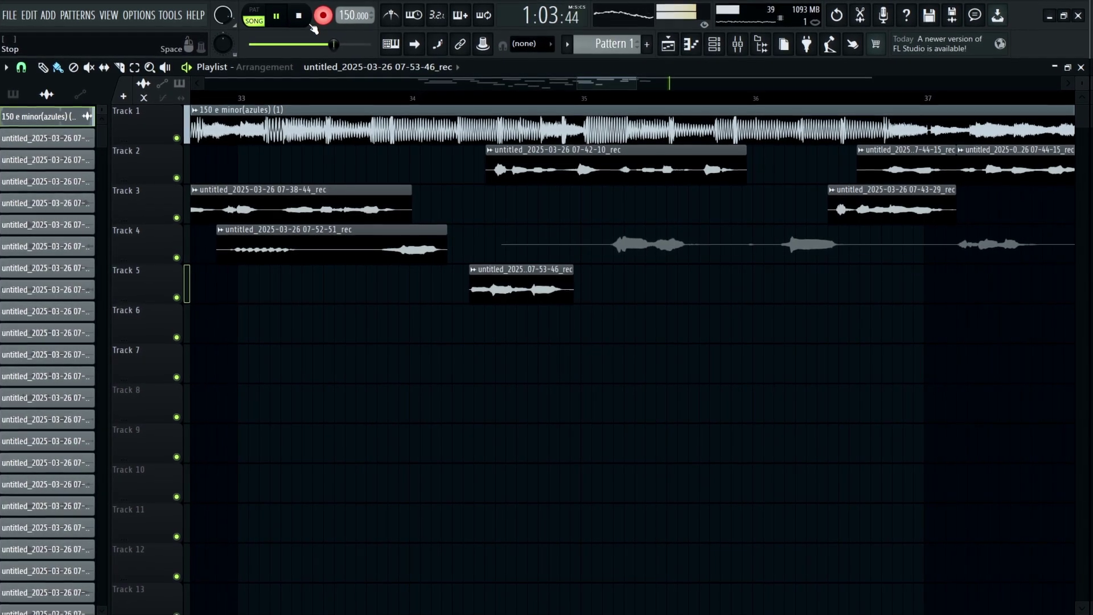
left_click(592, 98)
right_click(182, 258)
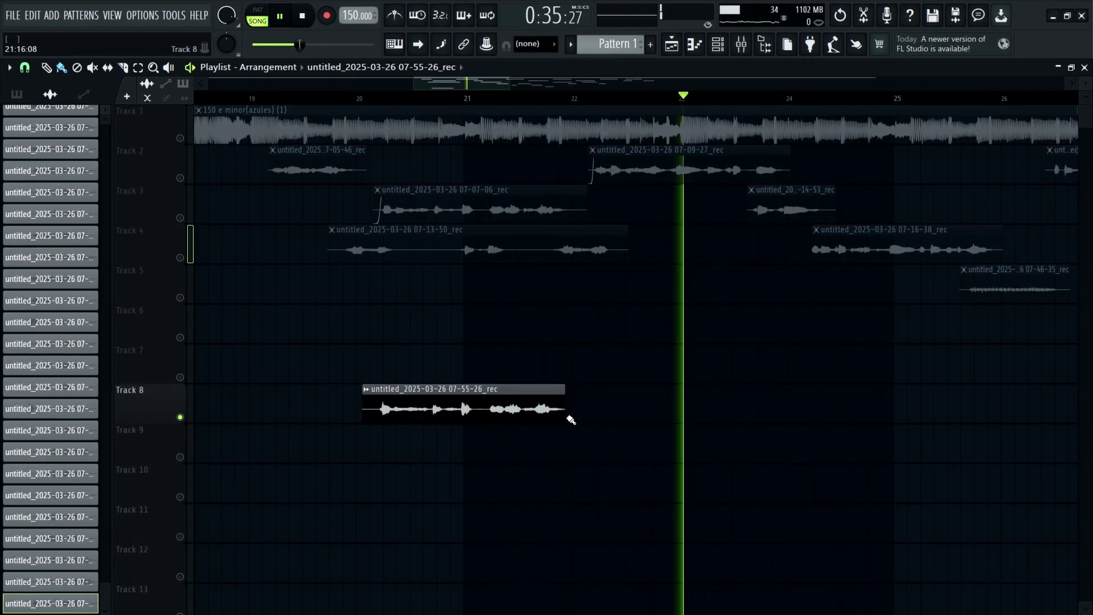
Step: Extend the end of the Track 8 take to just past bar 22, restore the other tracks, and play it back from bar 21
left_click(572, 419)
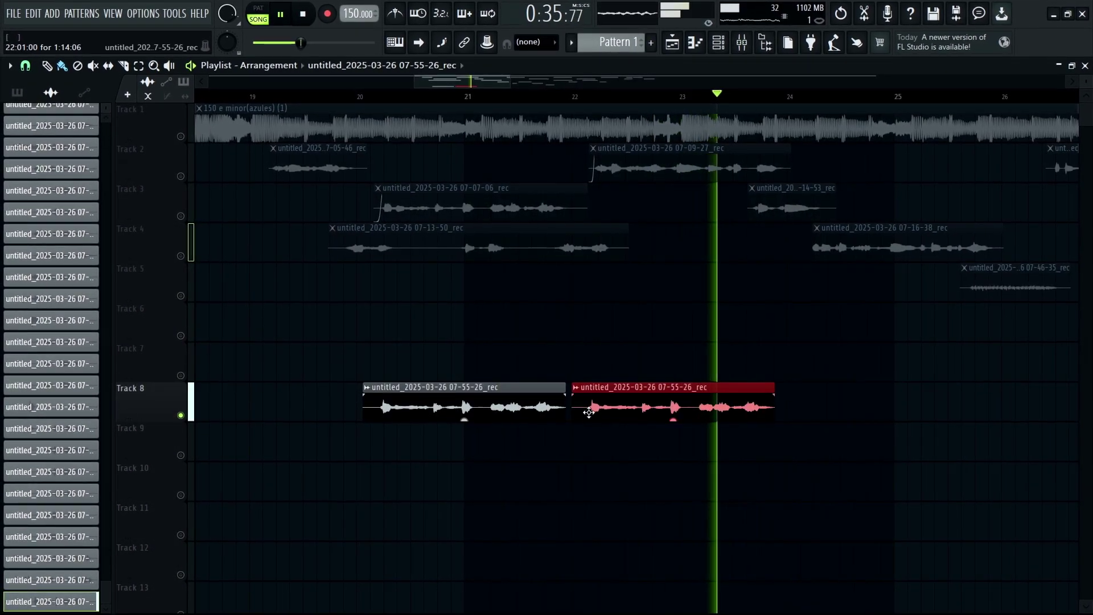
right_click(587, 415)
left_click_drag(562, 419, 579, 419)
right_click(175, 416)
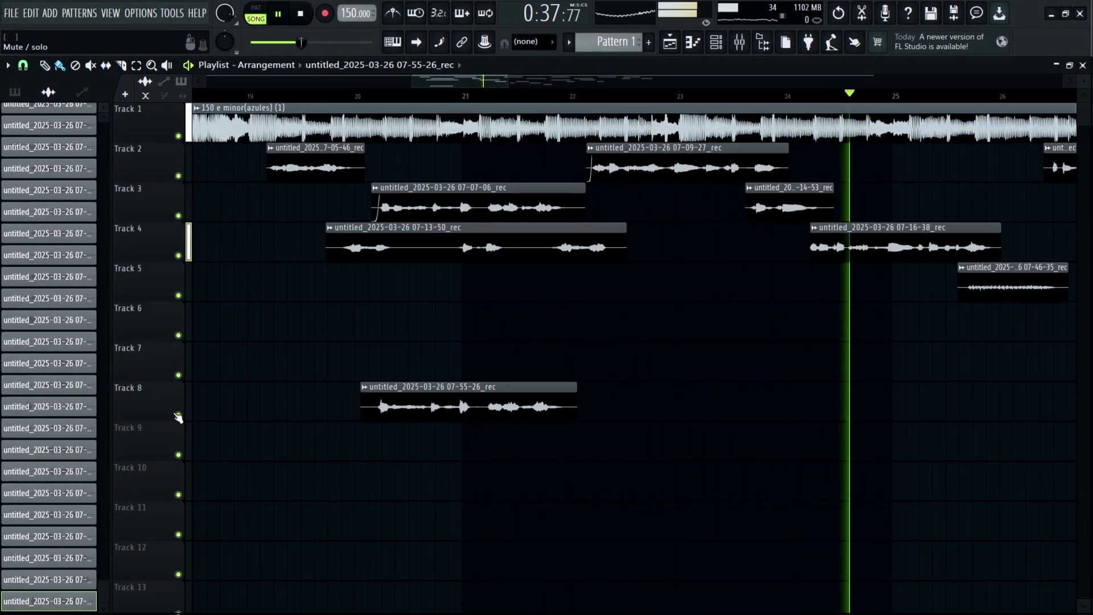
left_click(480, 101)
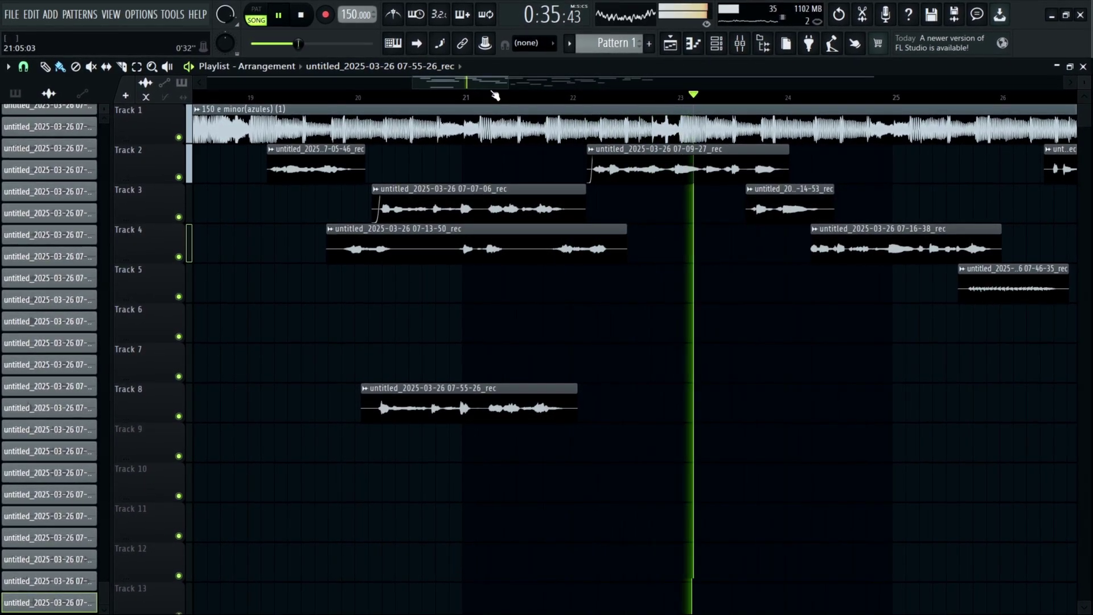
Step: Record a vocal take on Track 9 from late bar 21 to just past bar 24 and play it back
left_click(497, 98)
left_click(325, 16)
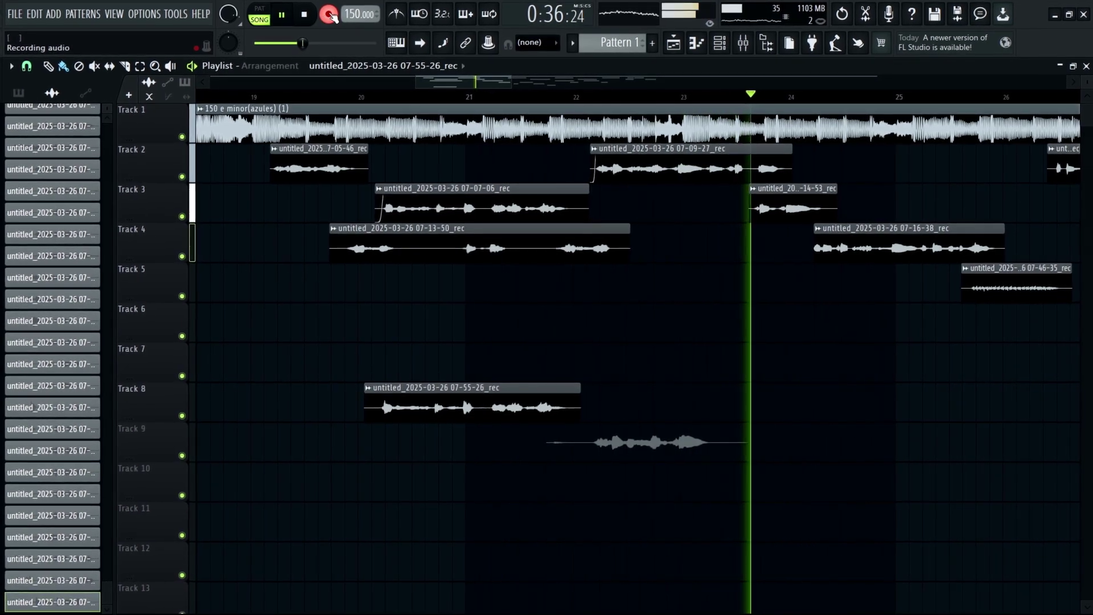
left_click(330, 16)
double_click(714, 446)
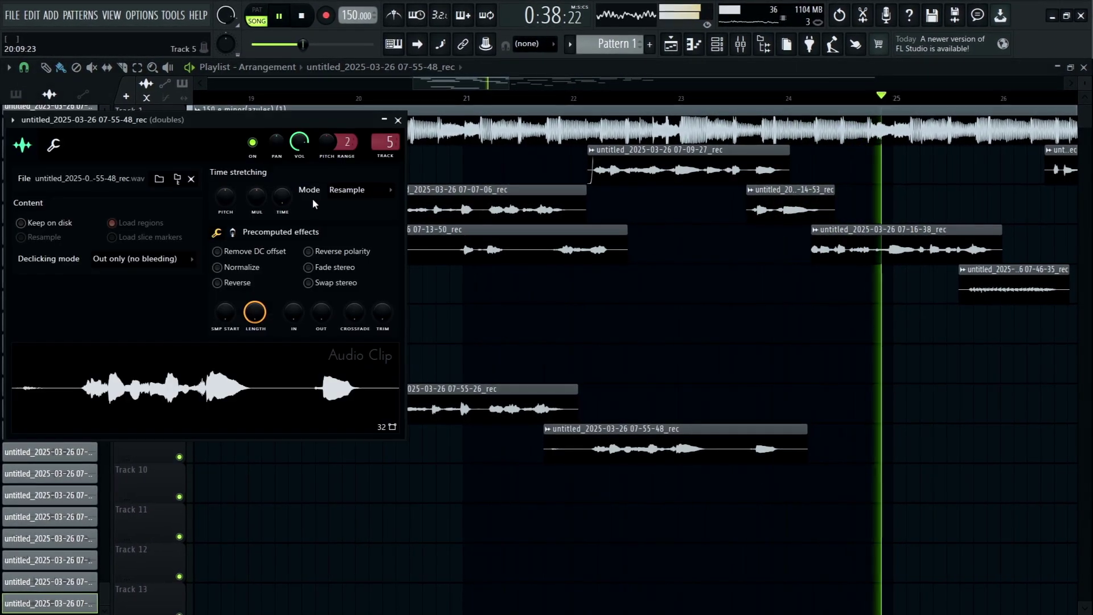
left_click(398, 120)
left_click(577, 99)
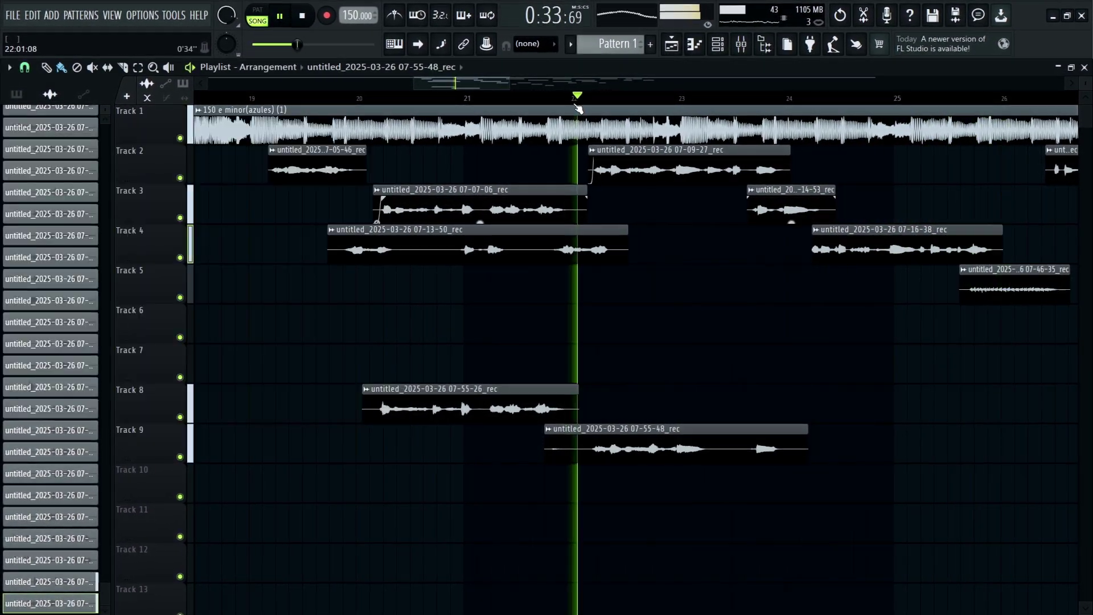
Step: Solo Track 9, trim the take's start to bar 22, delete the take, and restore the other tracks
right_click(184, 458)
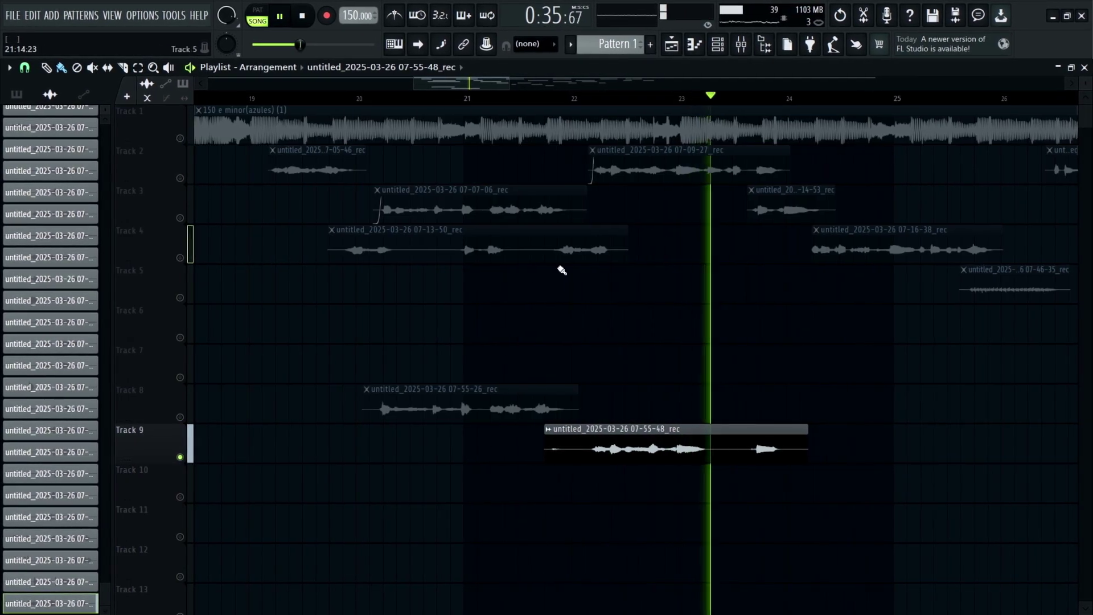
left_click(577, 100)
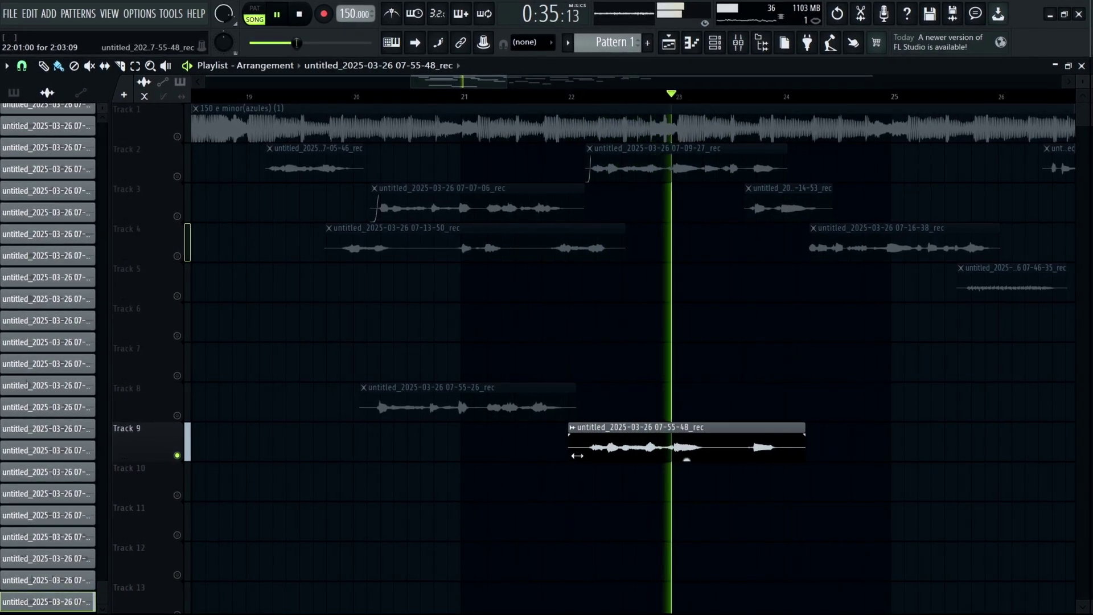
right_click(593, 444)
right_click(180, 453)
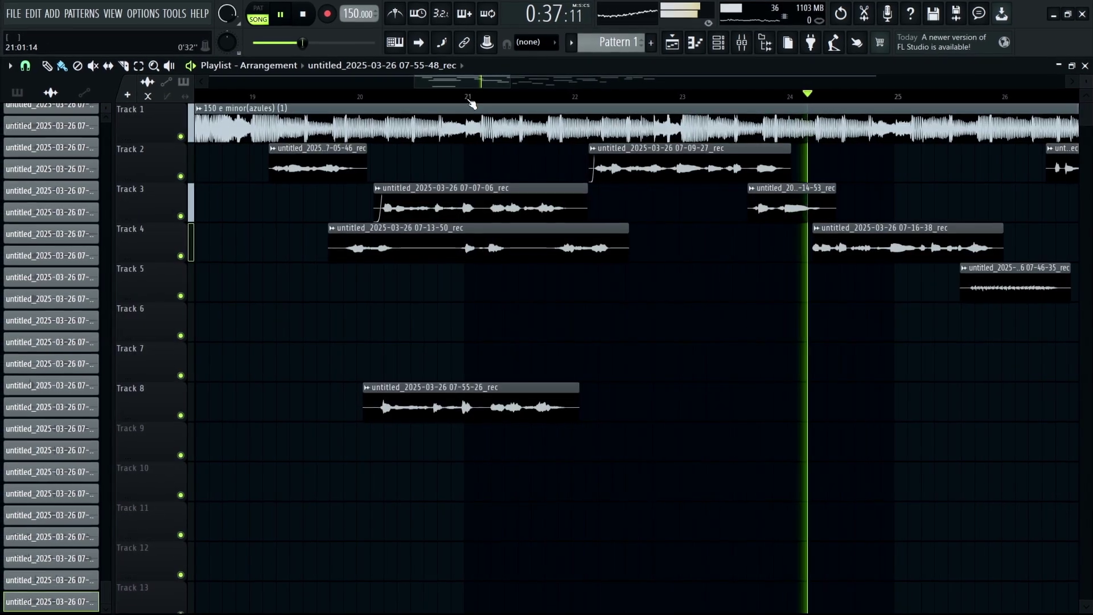
Step: Record a replacement take on Track 9 from late bar 21 to just past bar 24 and solo the track
left_click(475, 100)
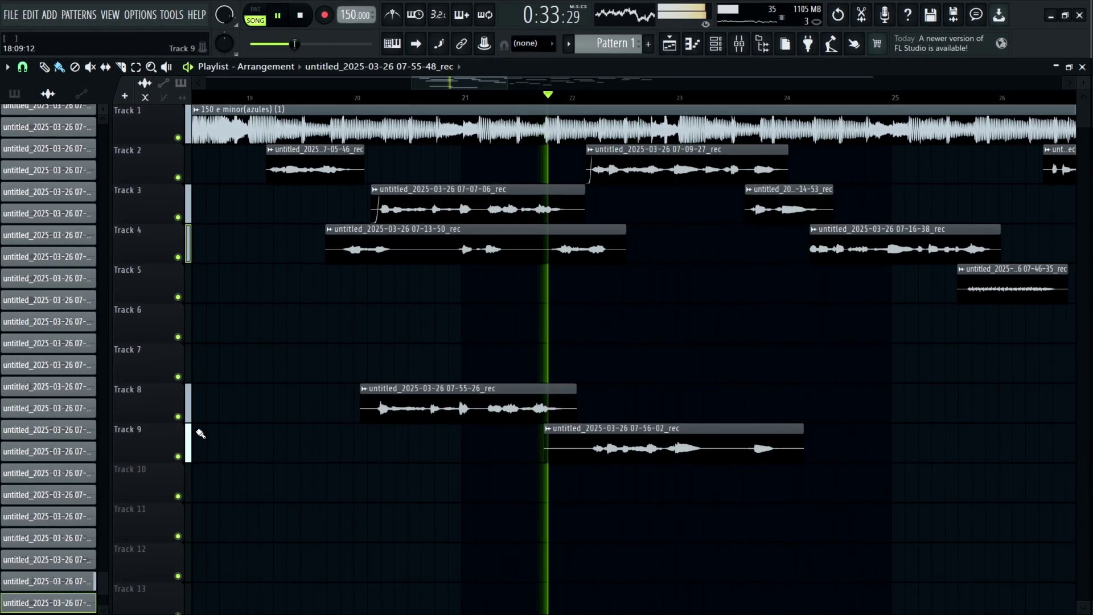
right_click(181, 456)
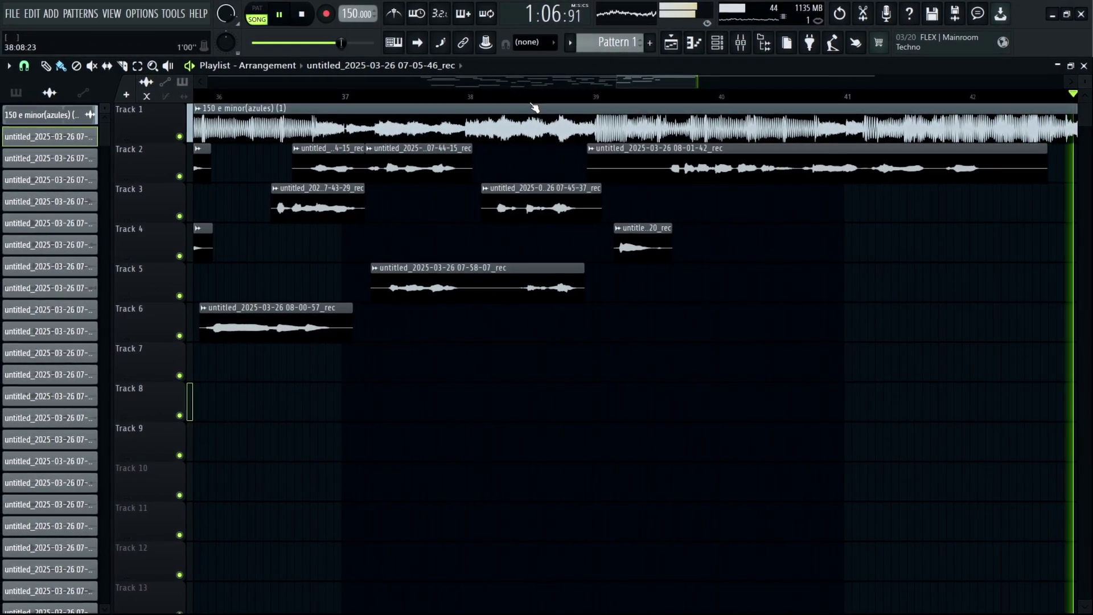
Step: Solo Track 2, trim the new take to run from mid-bar 39 to mid-bar 40, and restore the other tracks
right_click(183, 179)
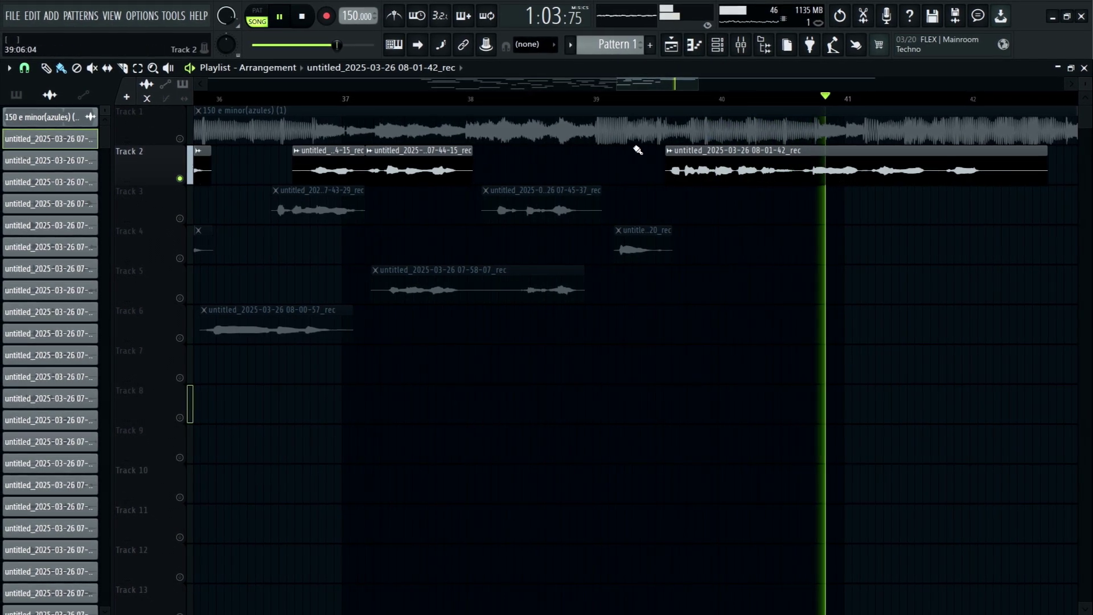
scroll(644, 101, "down", 3)
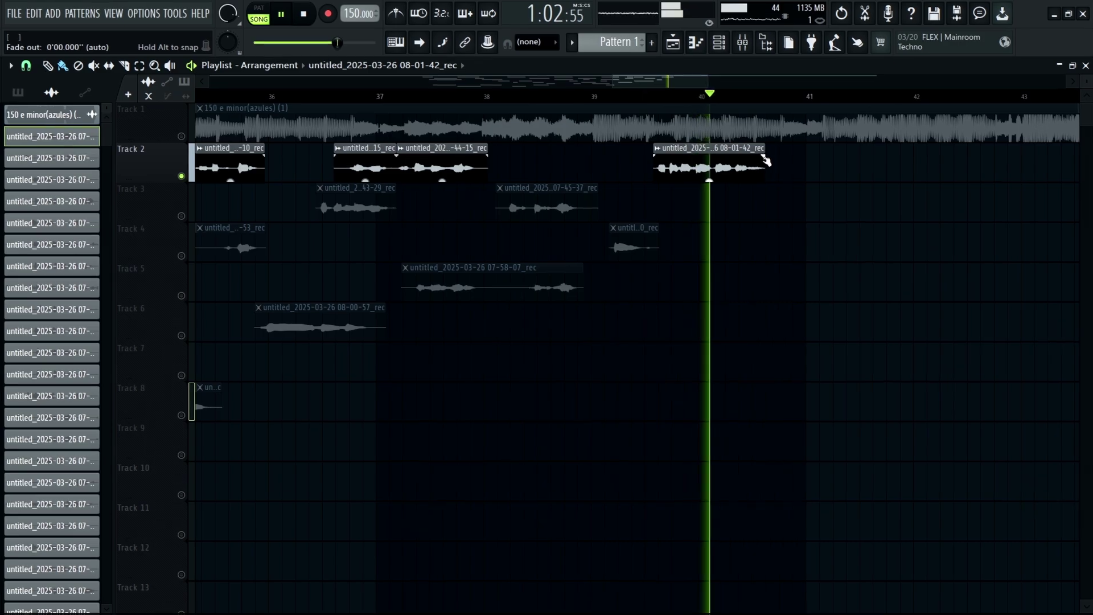
right_click(181, 179)
Step: Record a vocal take on Track 3 from late bar 39 to late bar 42 and play it back
left_click(613, 100)
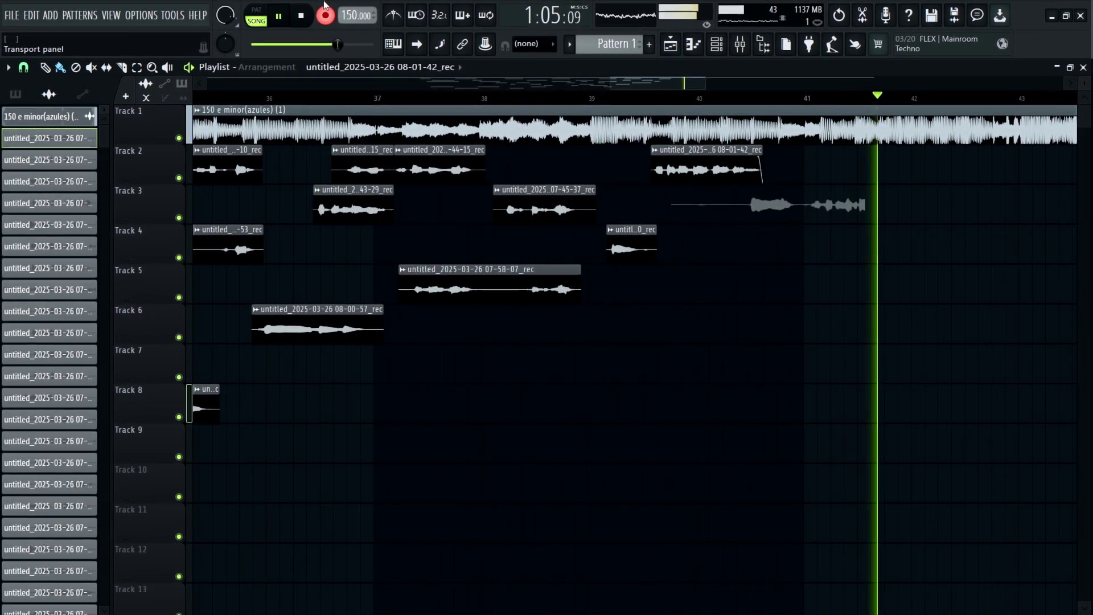
left_click(323, 12)
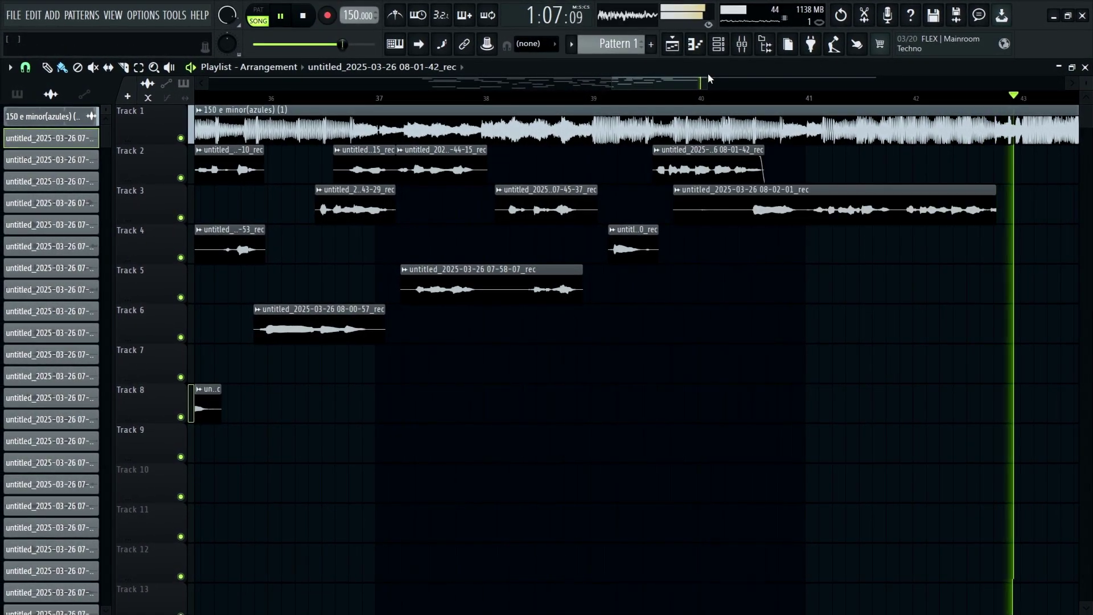
left_click(704, 101)
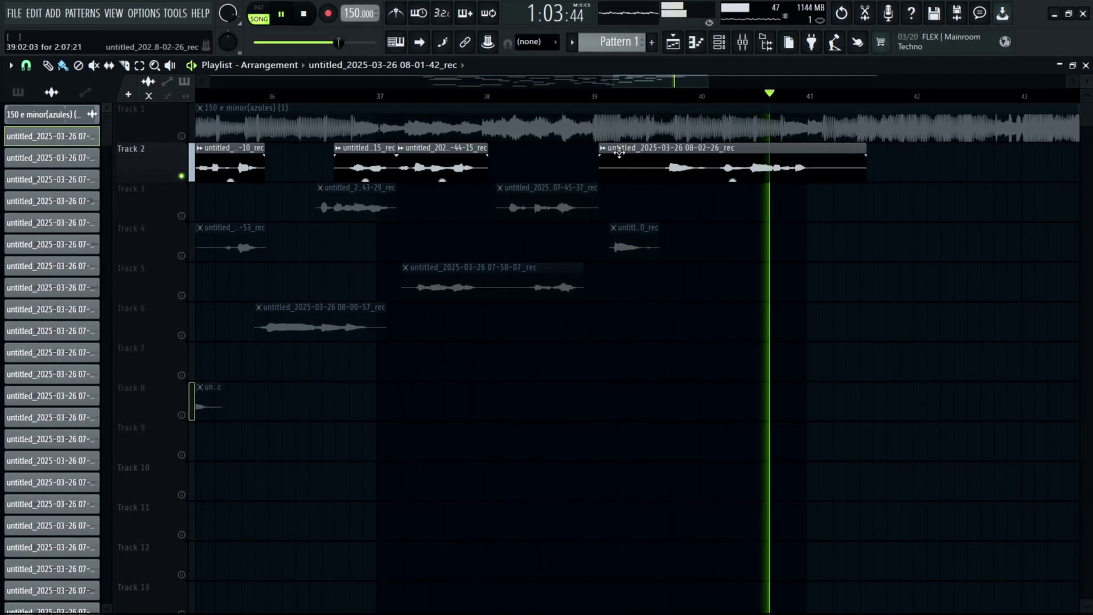
Step: Trim the soloed Track 2 take to run from mid-bar 39 to just past bar 40, fade out its end, and restore the other tracks
left_click_drag(601, 171, 655, 171)
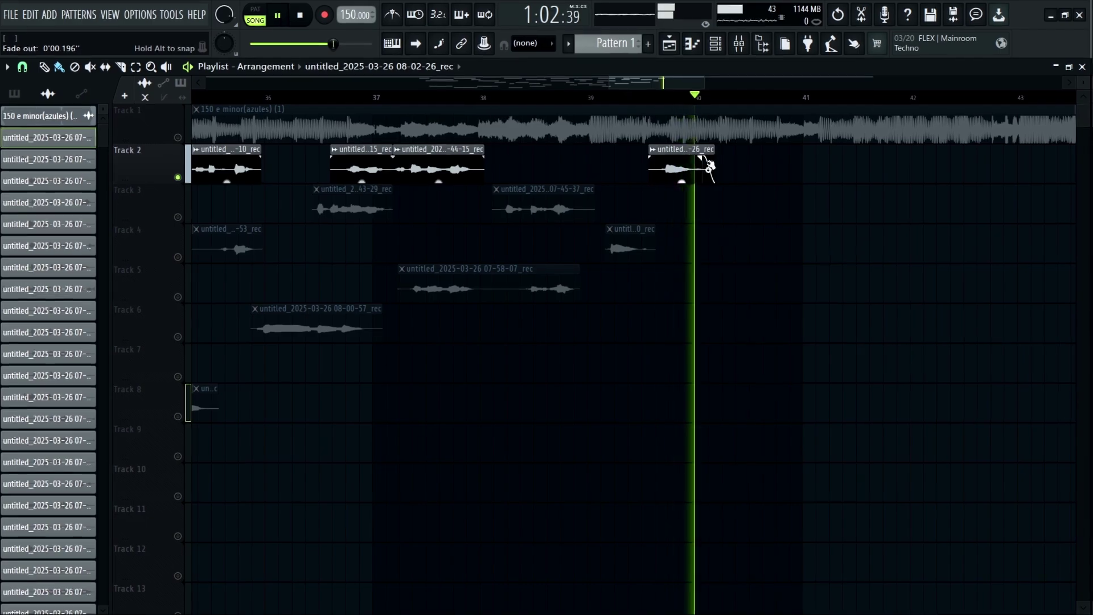
right_click(181, 177)
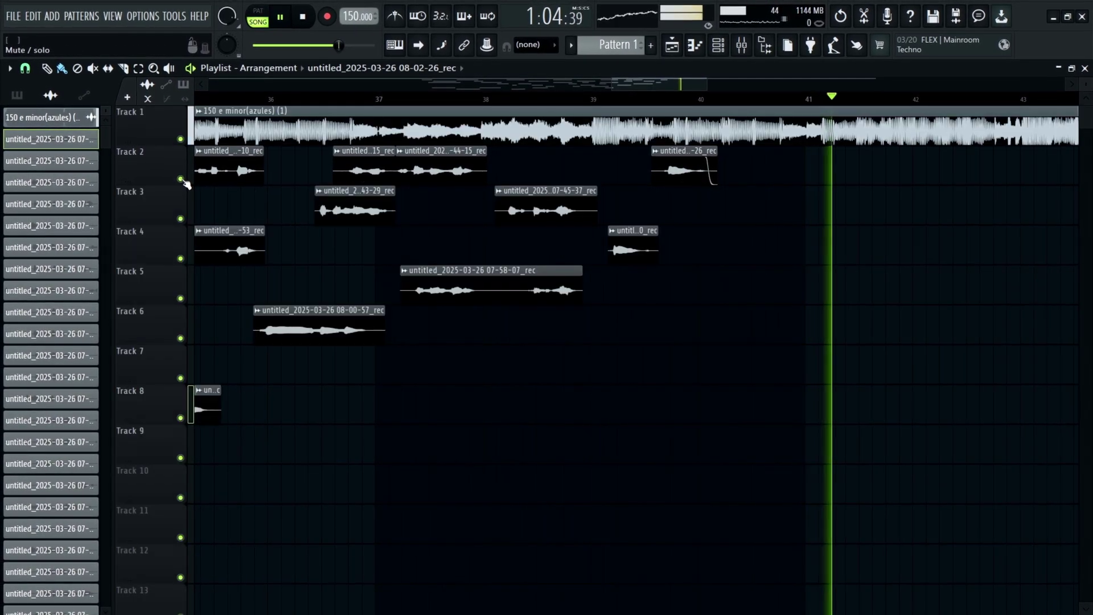
Step: Record a new vocal take on Track 3 from just after bar 39 to late bar 41
left_click(323, 17)
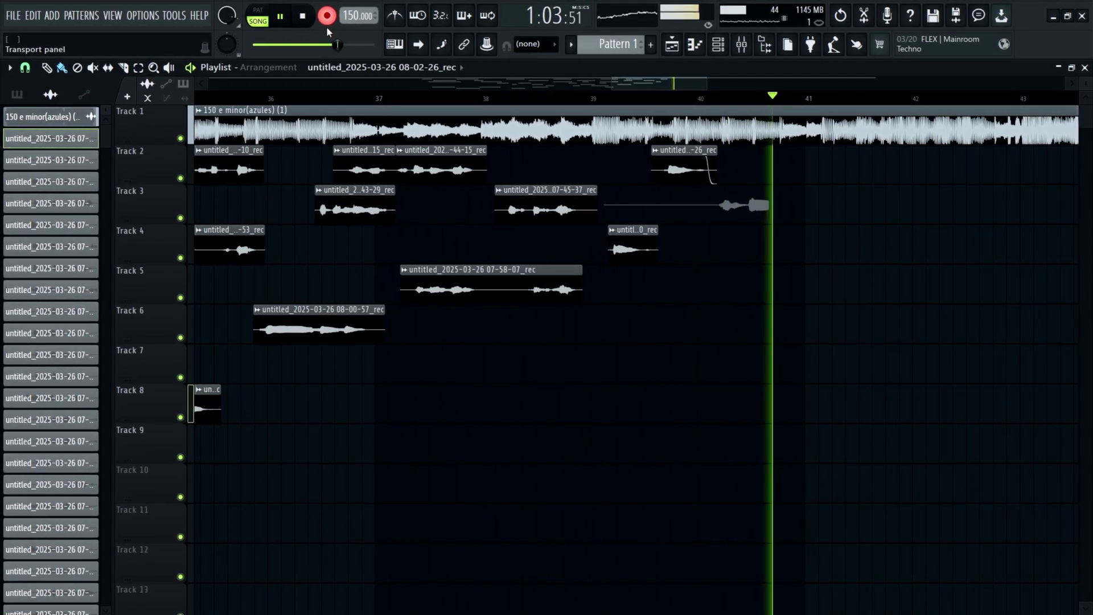
left_click(330, 15)
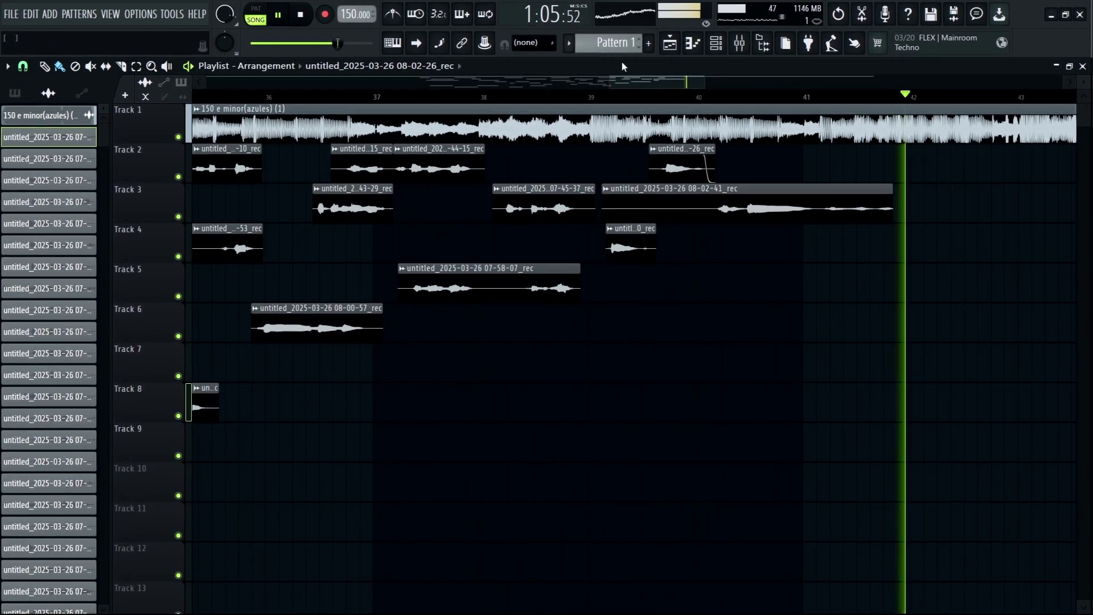
Step: Solo Track 3, trim the new take to start just before bar 40, and restore the other tracks
right_click(174, 214)
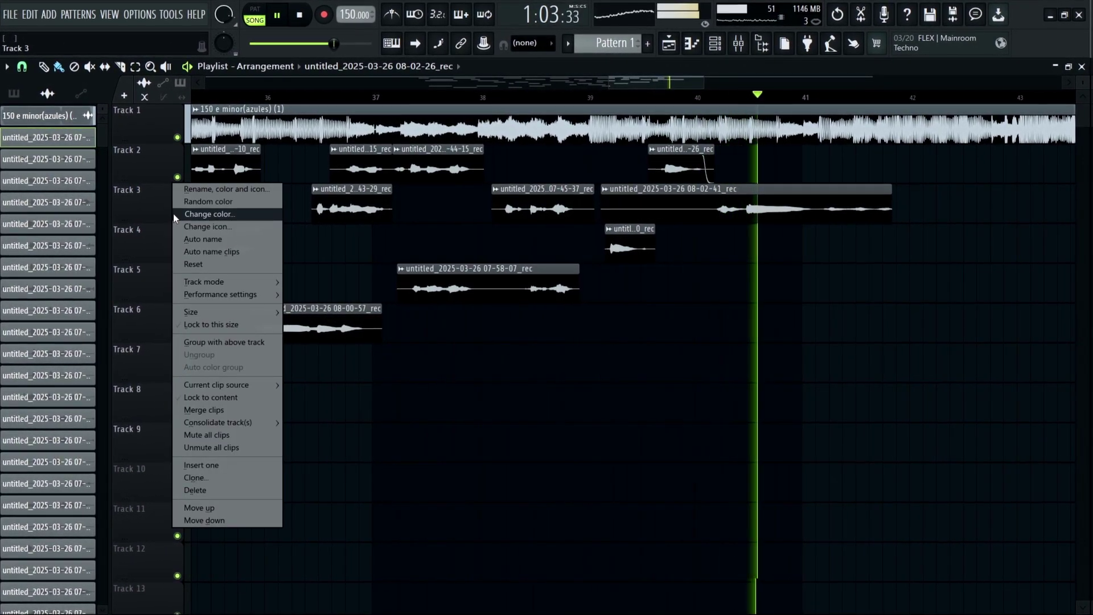
left_click(169, 213)
right_click(173, 213)
left_click(171, 213)
left_click(181, 219, "ctrl")
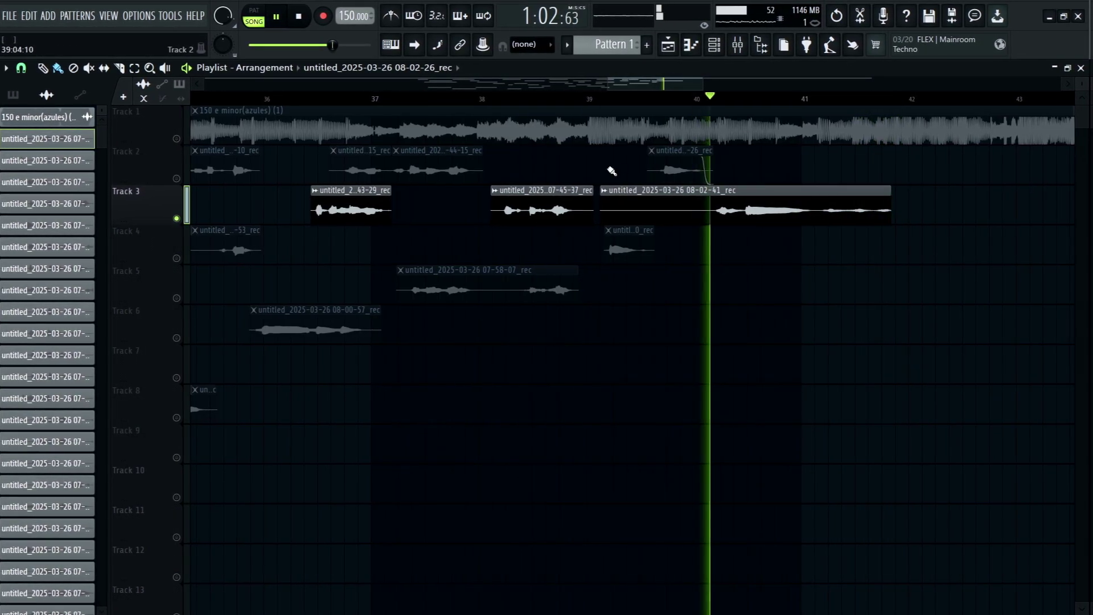
left_click_drag(605, 216, 699, 216)
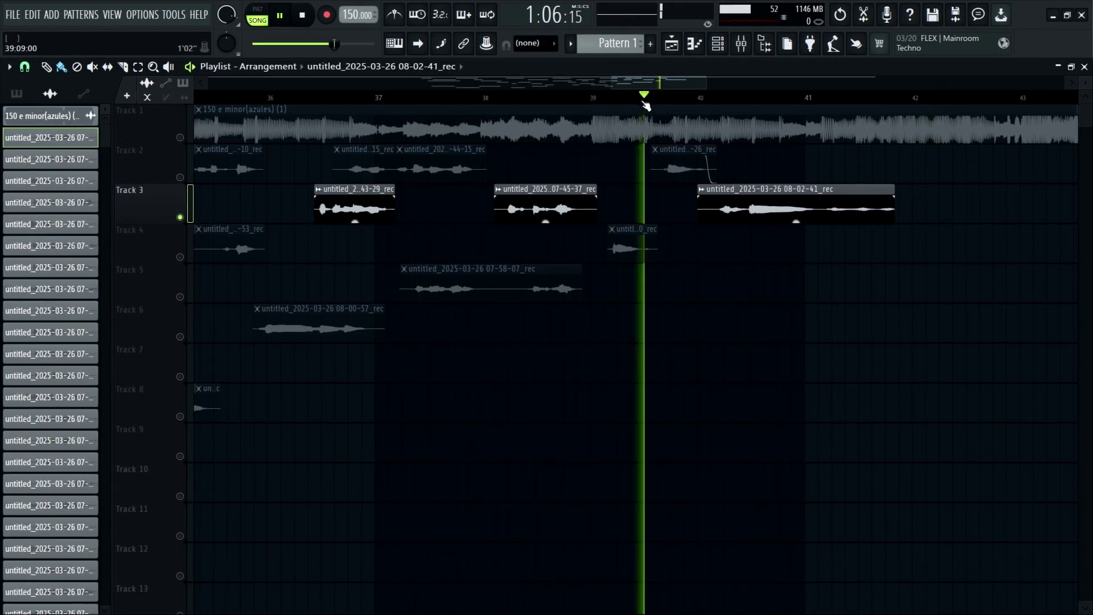
left_click(182, 218, "ctrl")
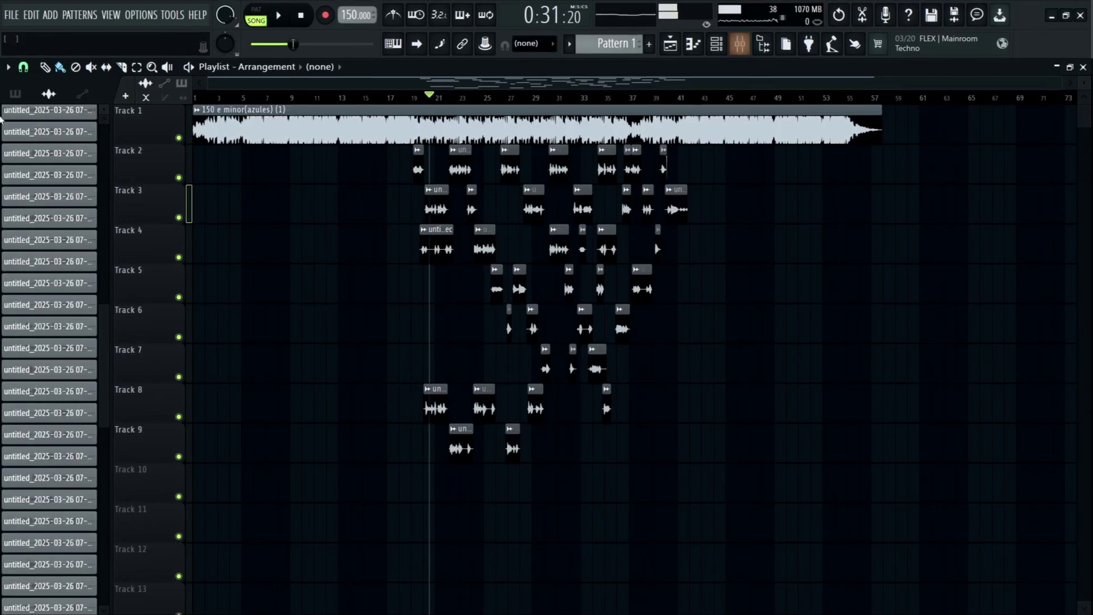
Step: Examine the mixer's vocal channels and the full playlist arrangement, and place the playhead in late bar 12
left_click(743, 42)
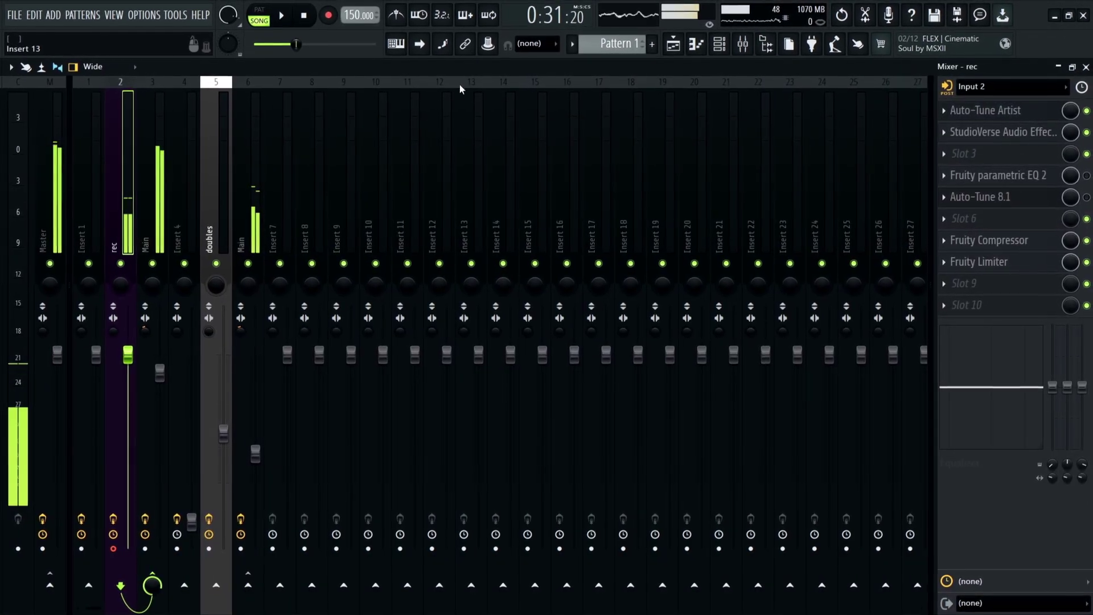
left_click(672, 41)
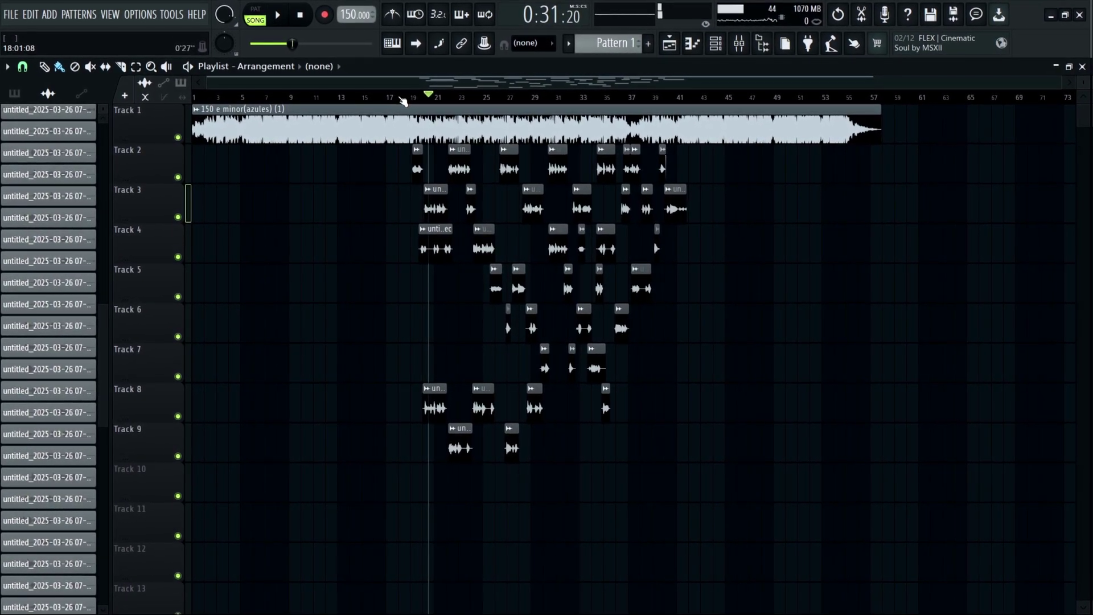
left_click_drag(360, 102, 338, 98)
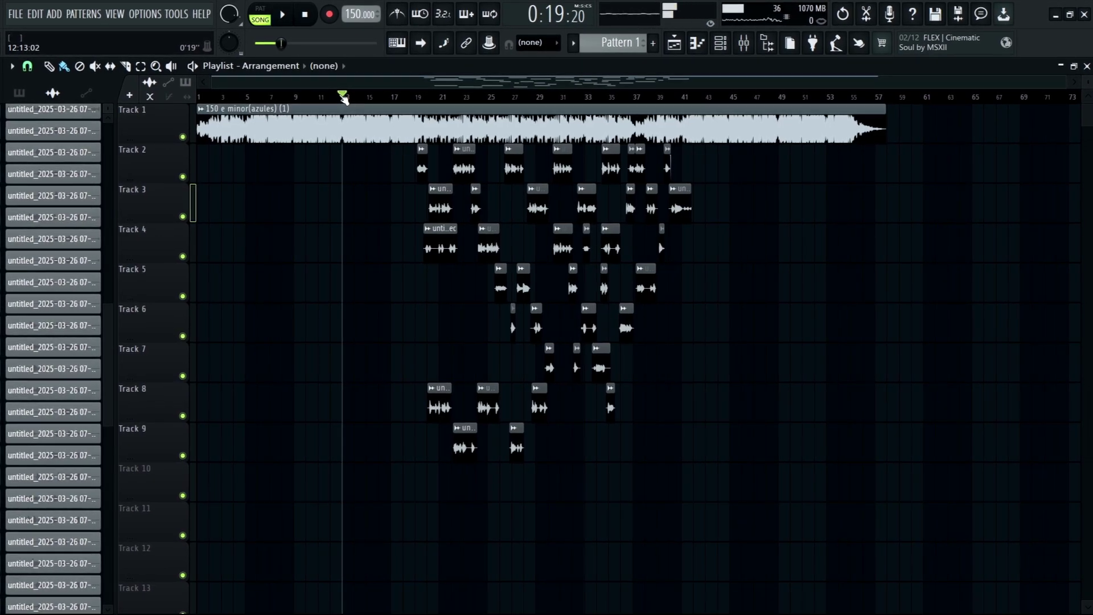
left_click(741, 42)
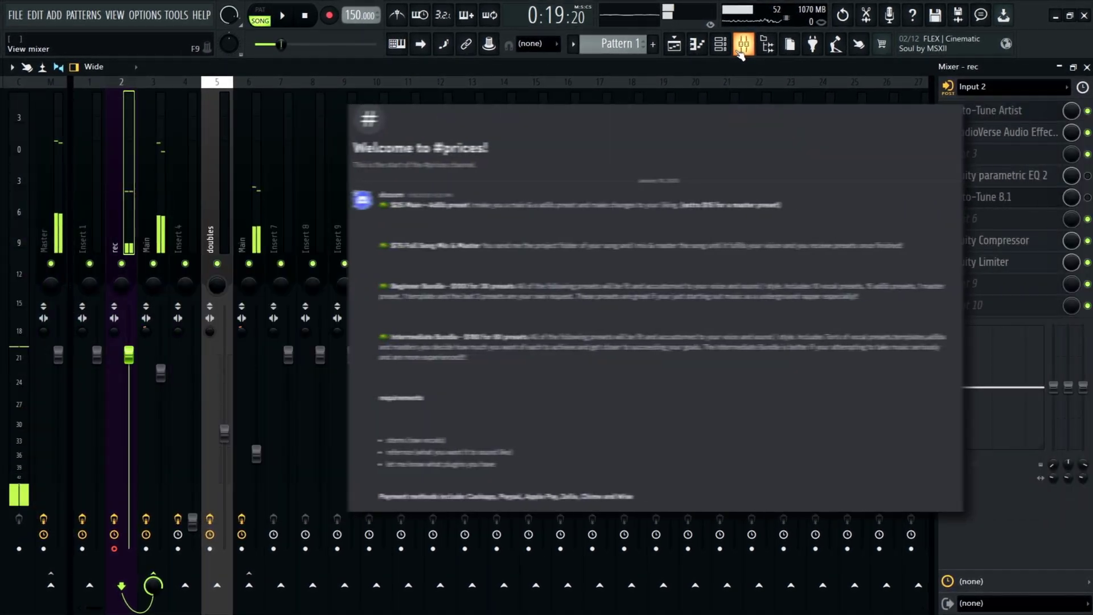
left_click(741, 43)
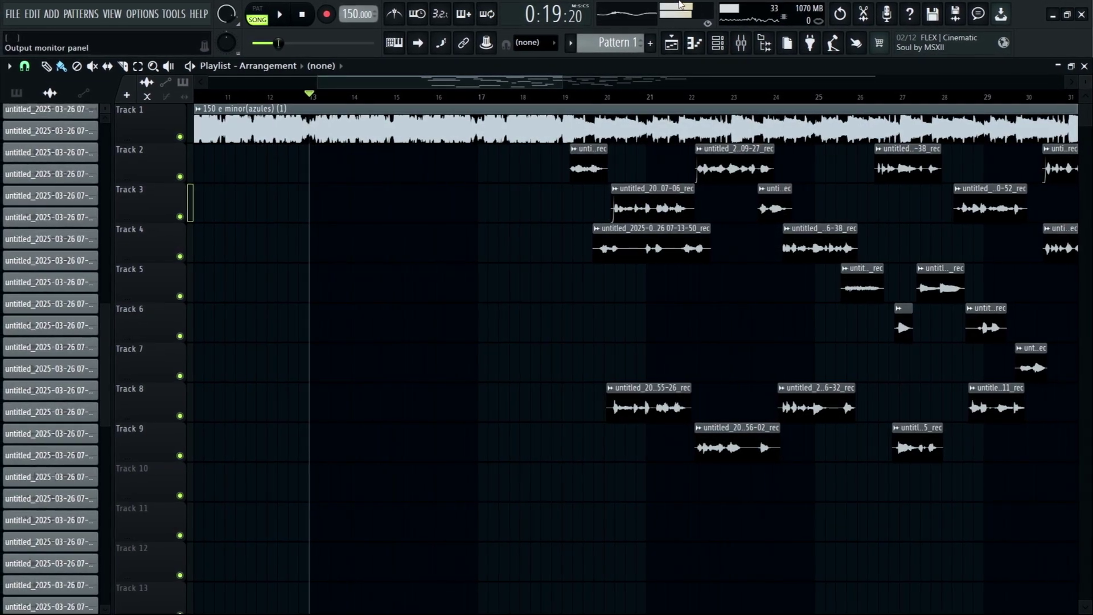
left_click(154, 17)
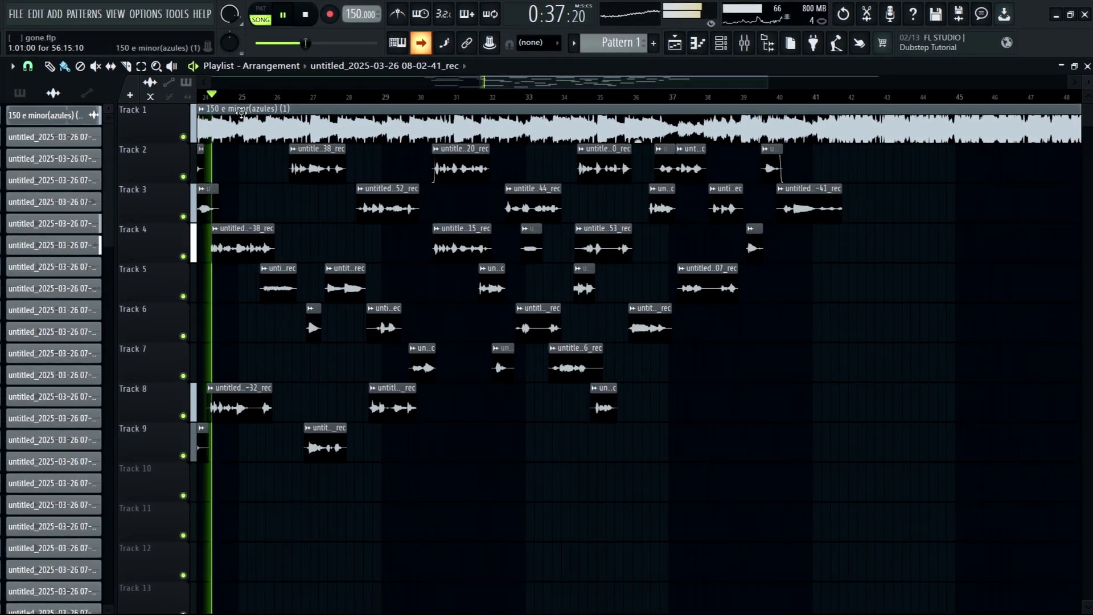
Step: Examine the layered vocal clips on Tracks 2 to 9 while the song plays
scroll(302, 279, "up", 5)
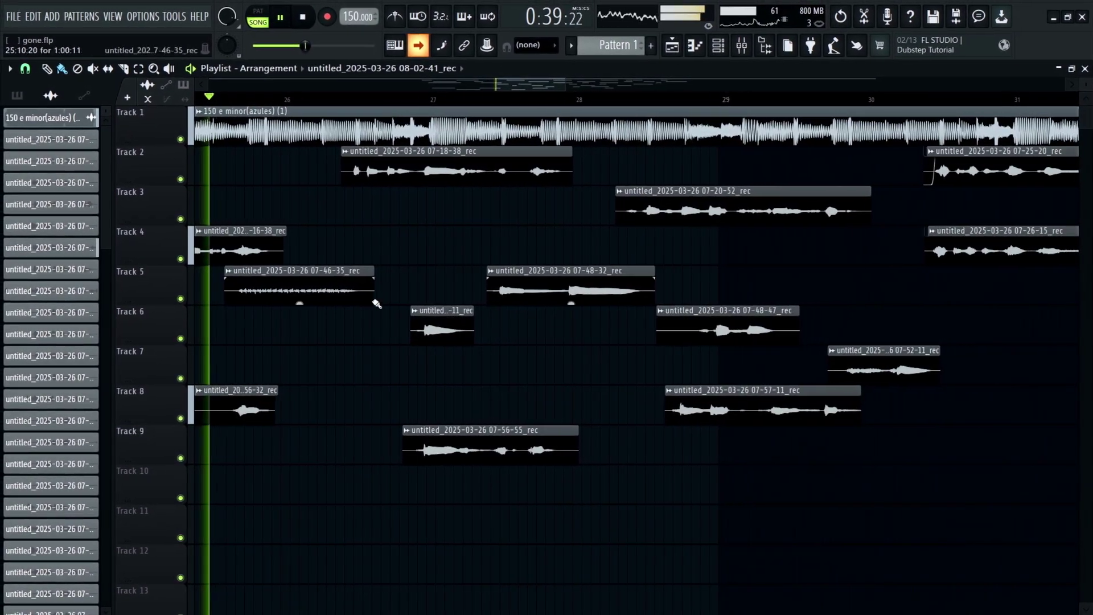
scroll(324, 98, "down", 2)
scroll(326, 97, "down", 1)
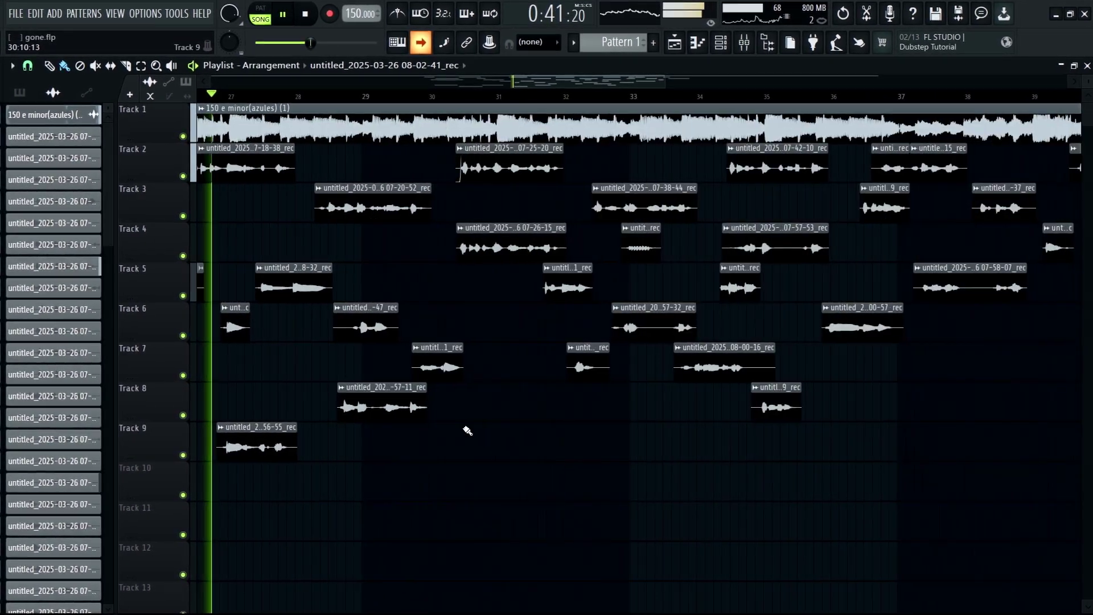